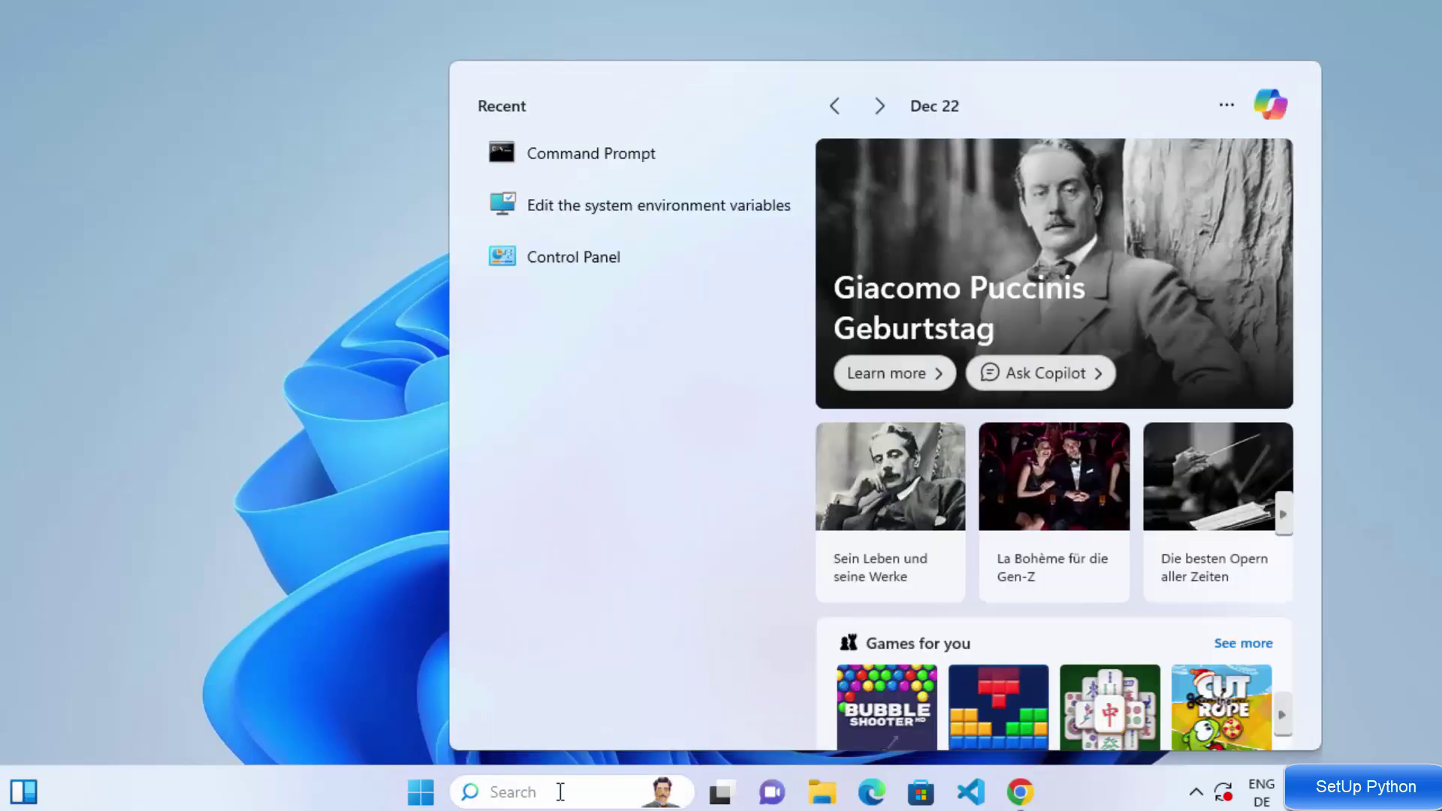
Step: Open Command Prompt and run the python command to check whether Python is installed
text(cm)
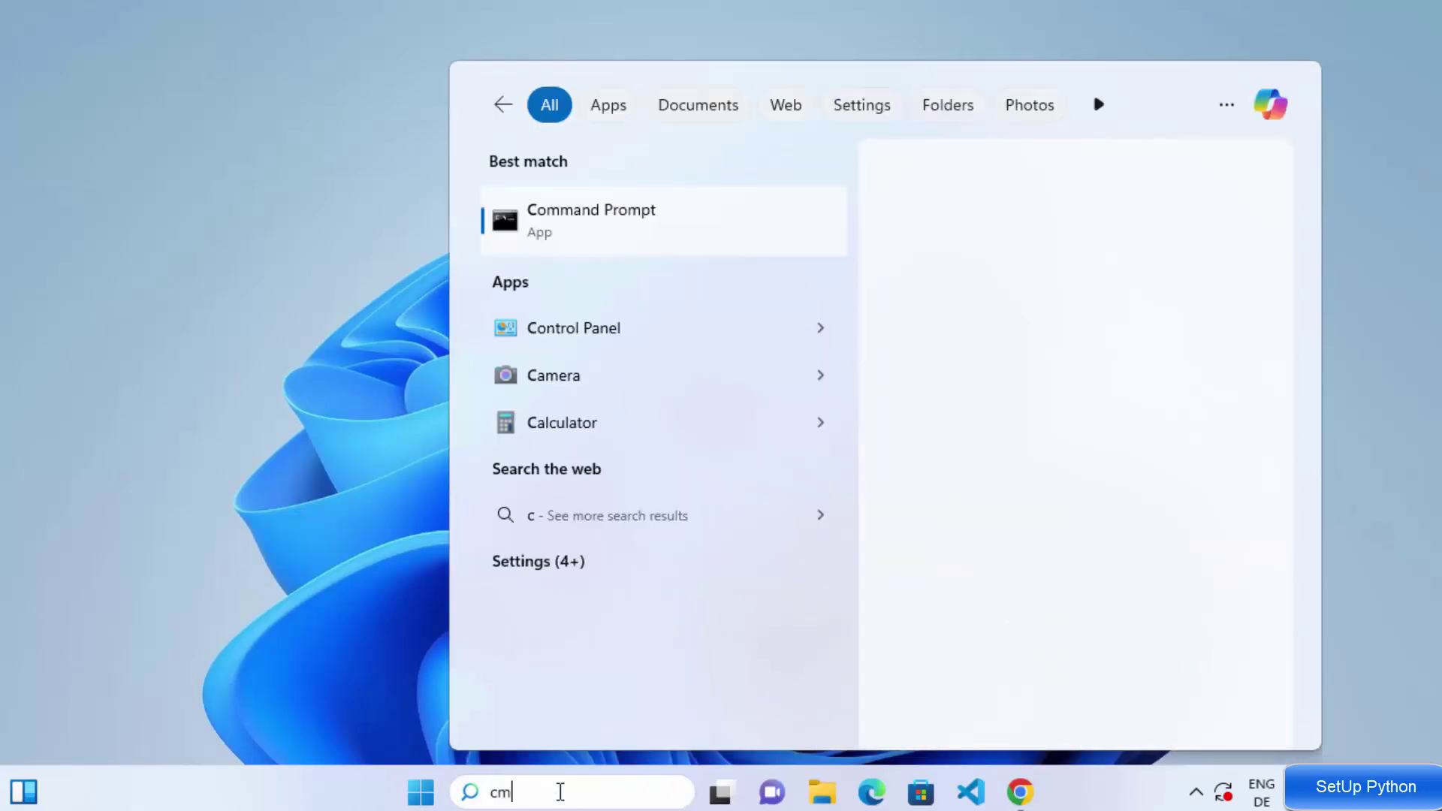
text(d)
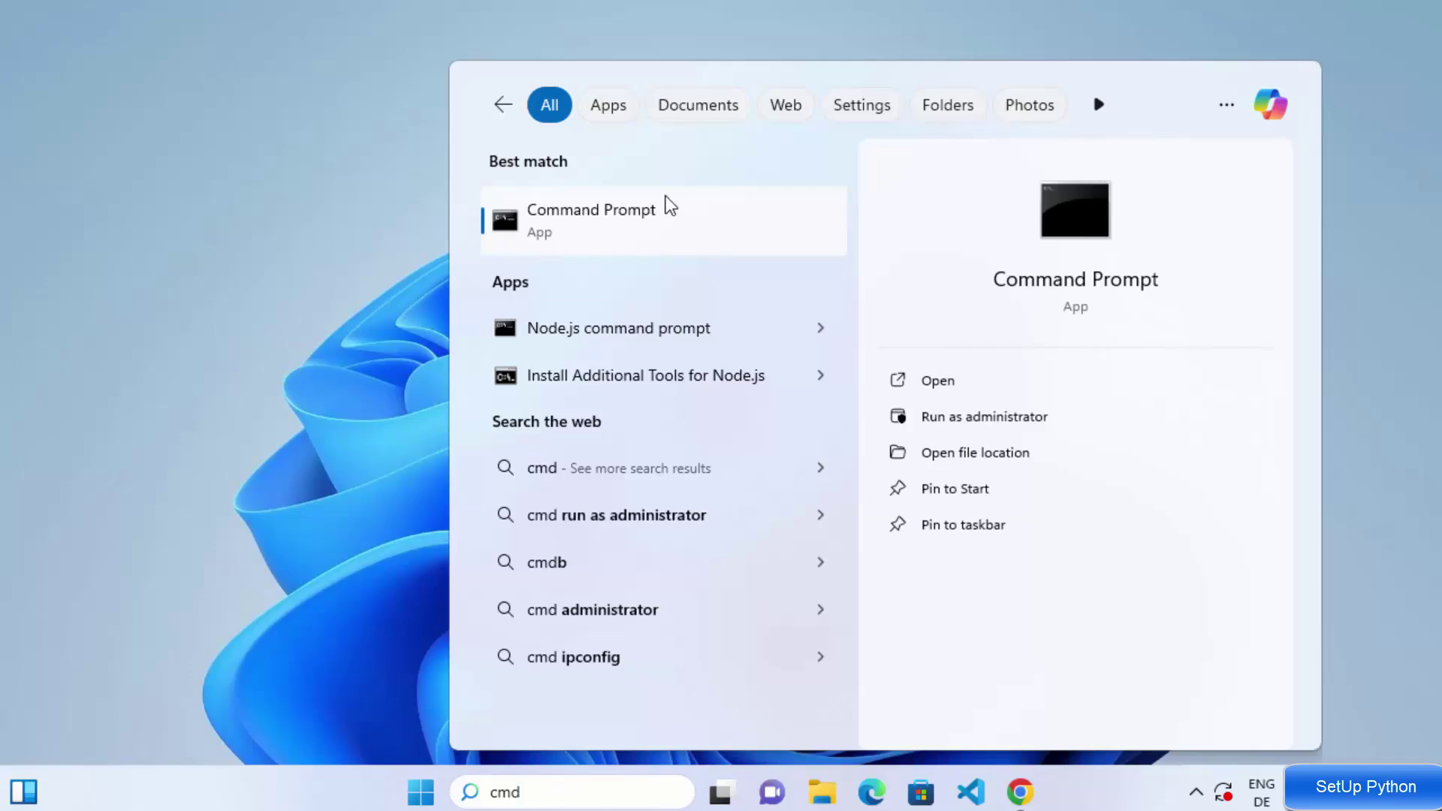
click(670, 210)
click(502, 289)
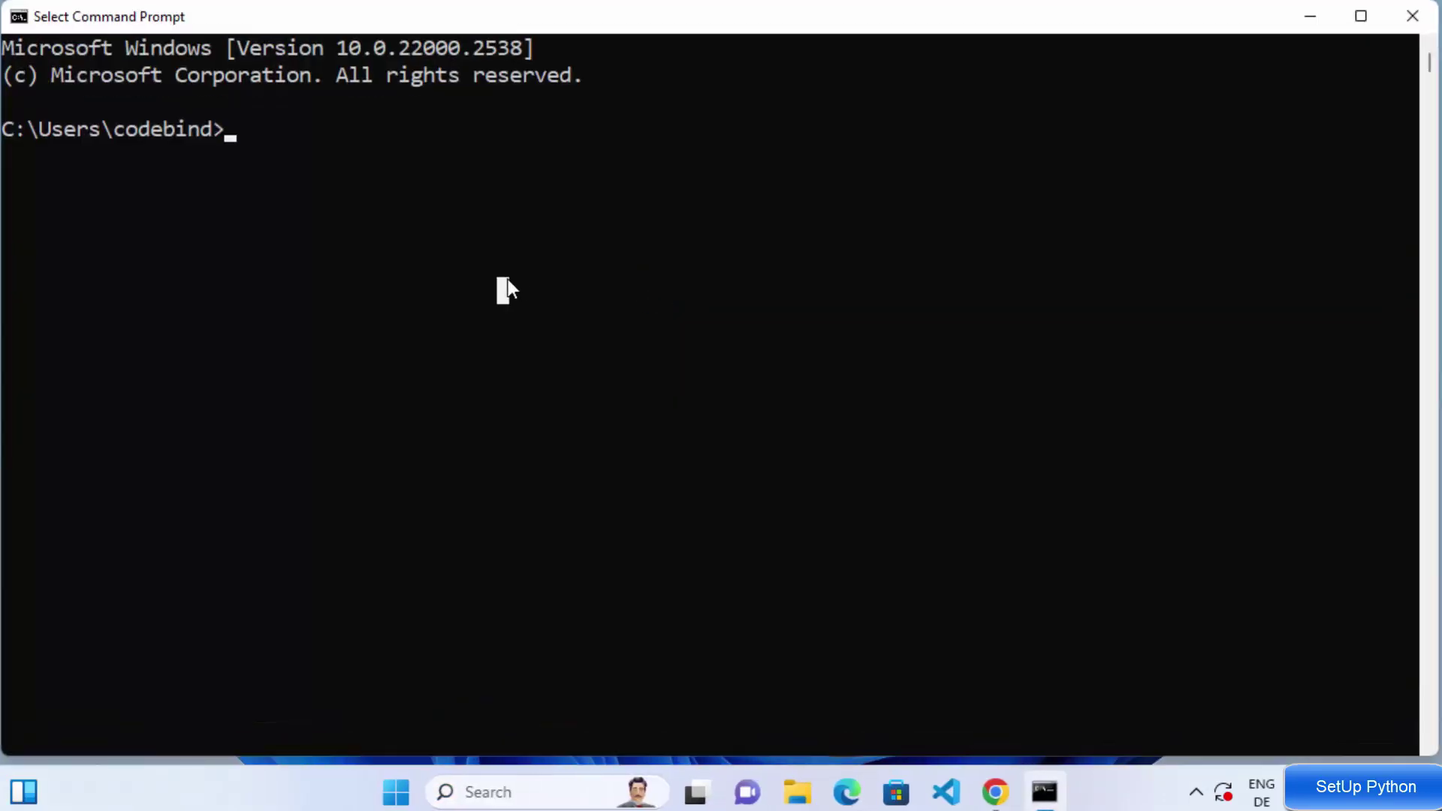
text(python)
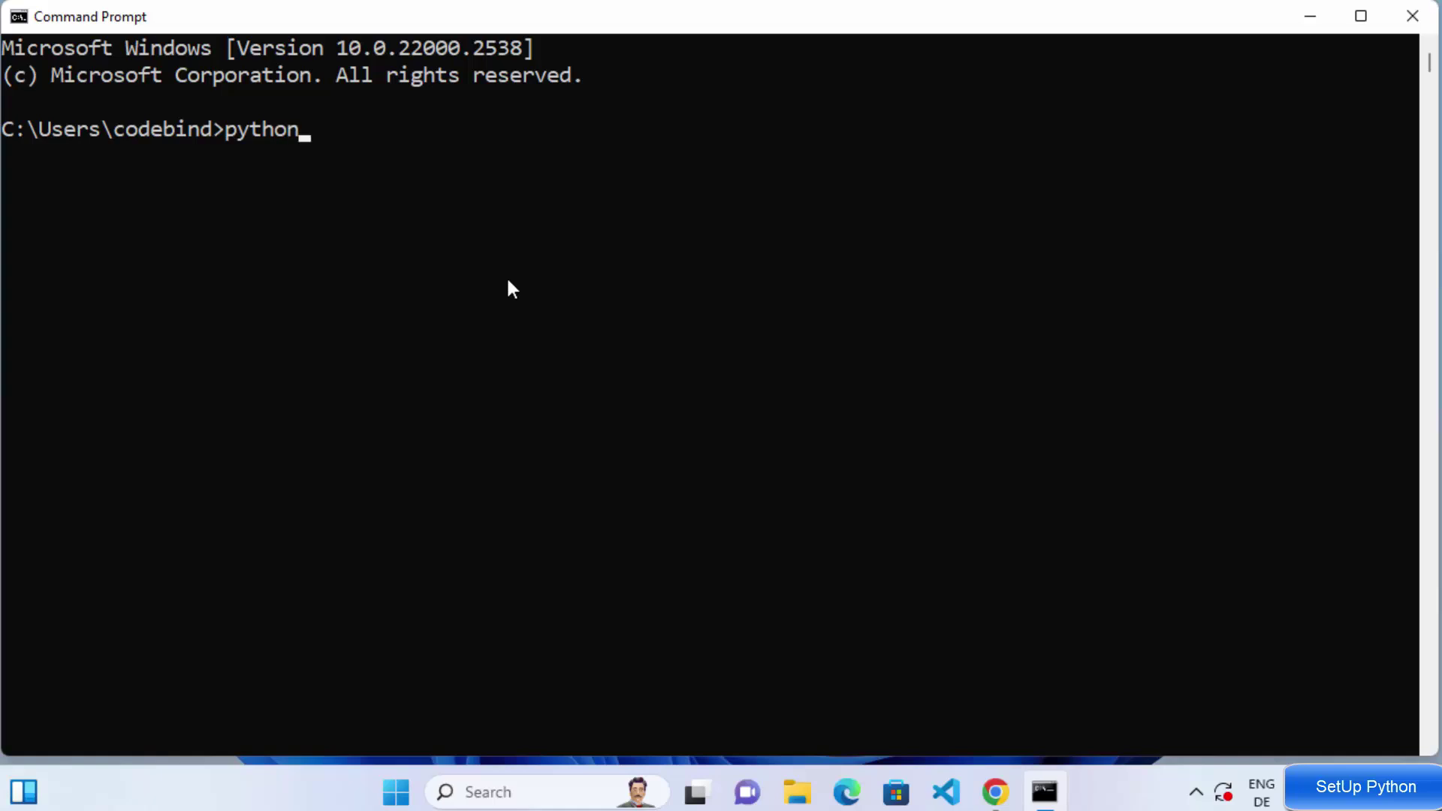
key(Return)
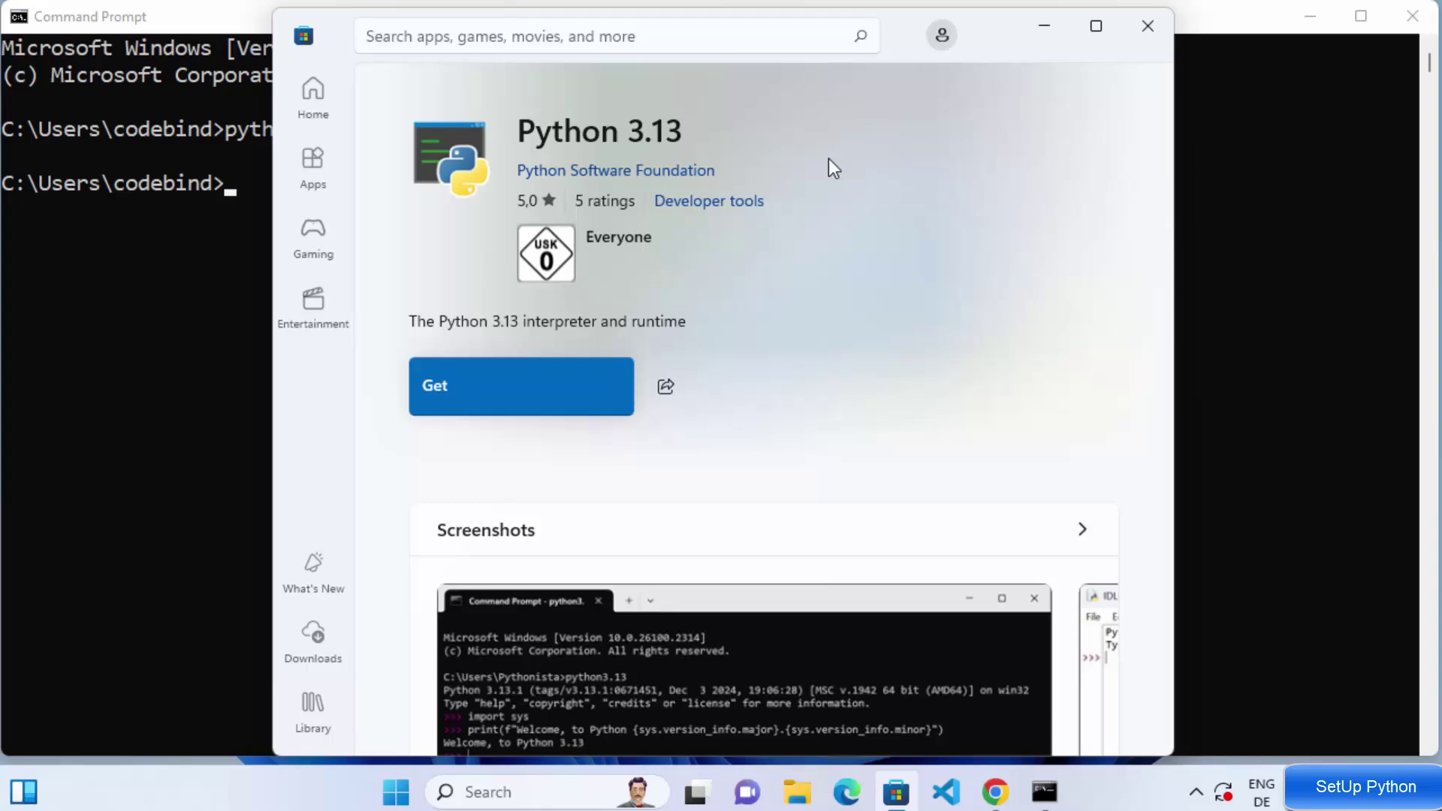
Step: Close the Python 3.13 page in Microsoft Store and the Command Prompt window
double_click(551, 140)
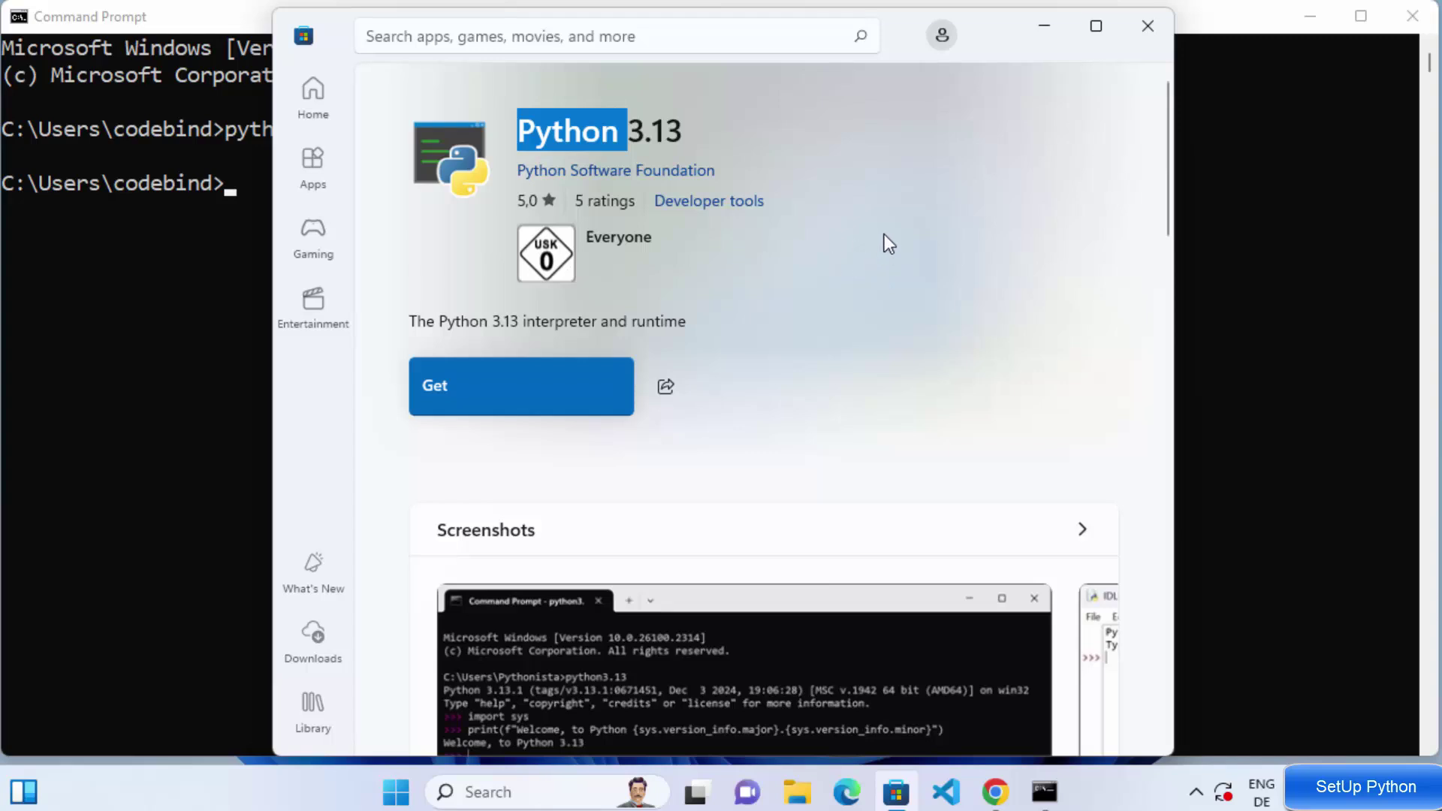
click(1148, 34)
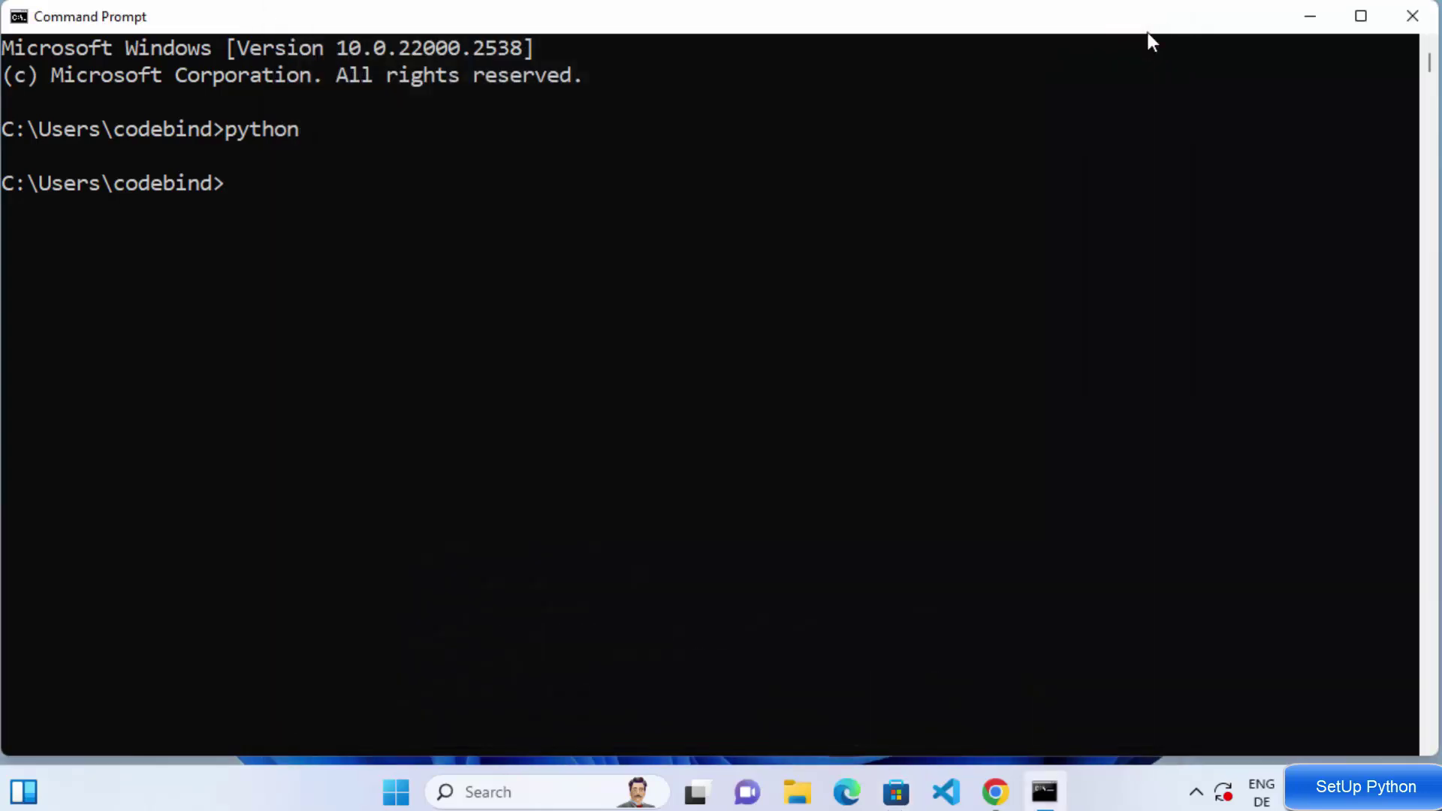
click(1412, 16)
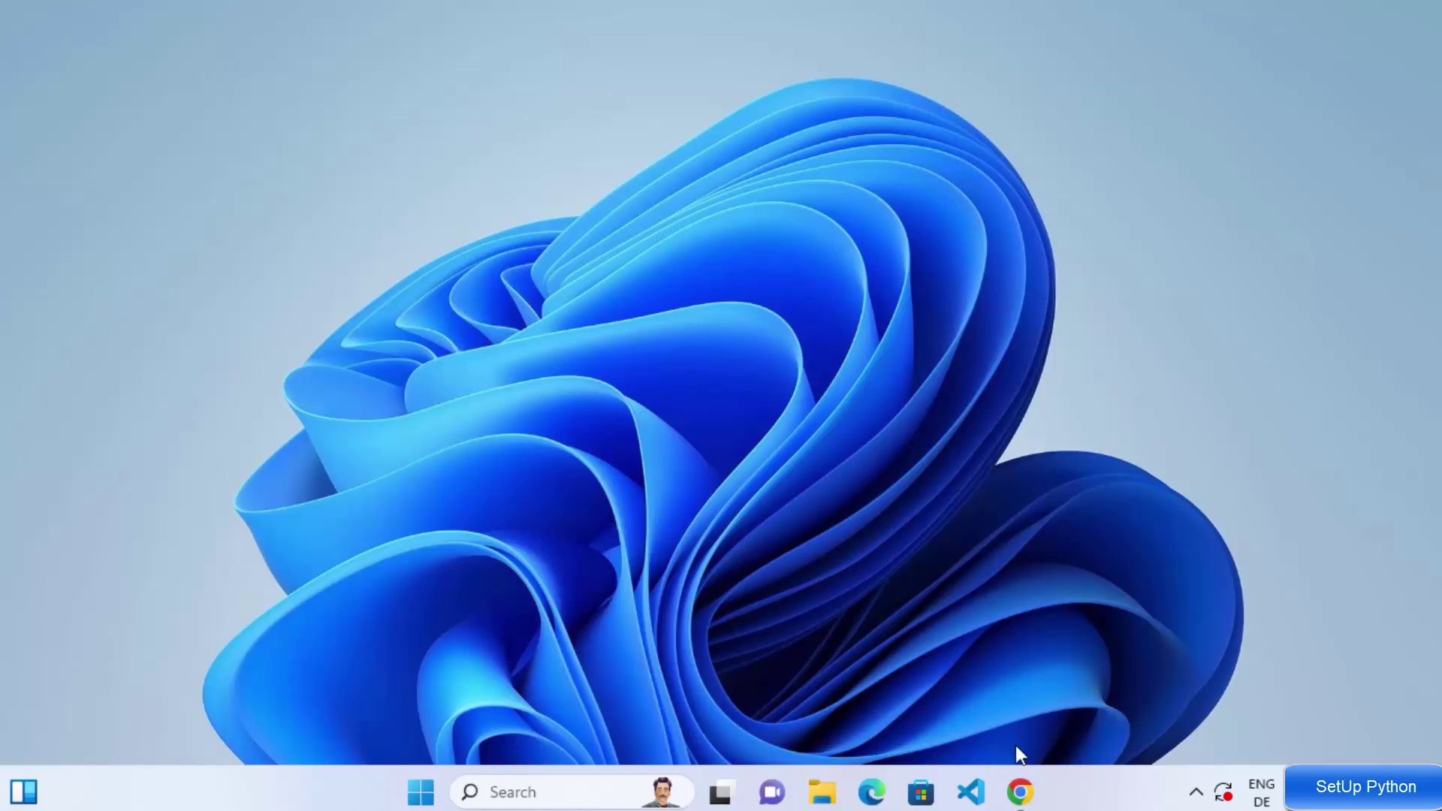
Step: Switch to Chrome and download the Python 3.13.1 installer for Windows from Python.org, leaving the browser minimized
click(1019, 788)
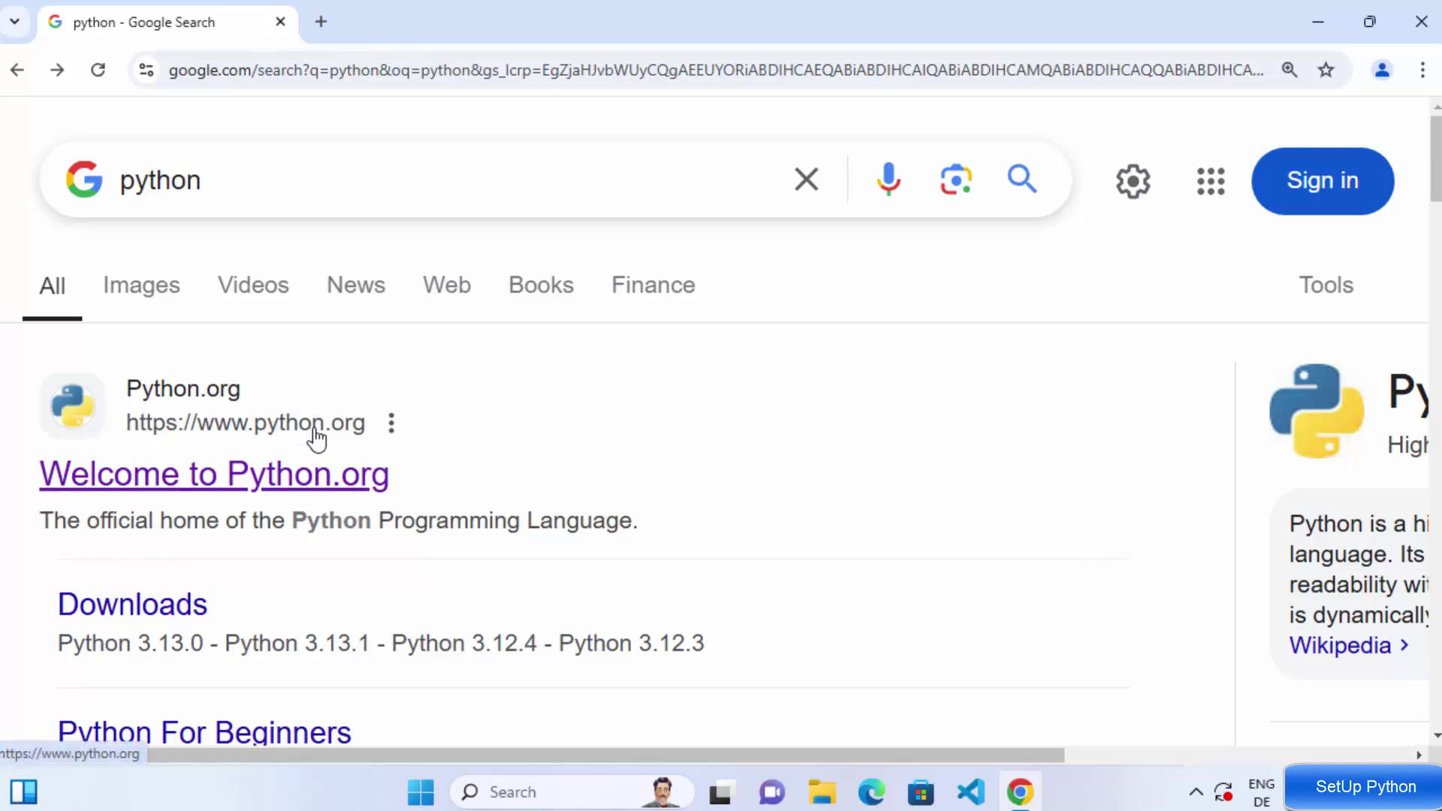
click(312, 484)
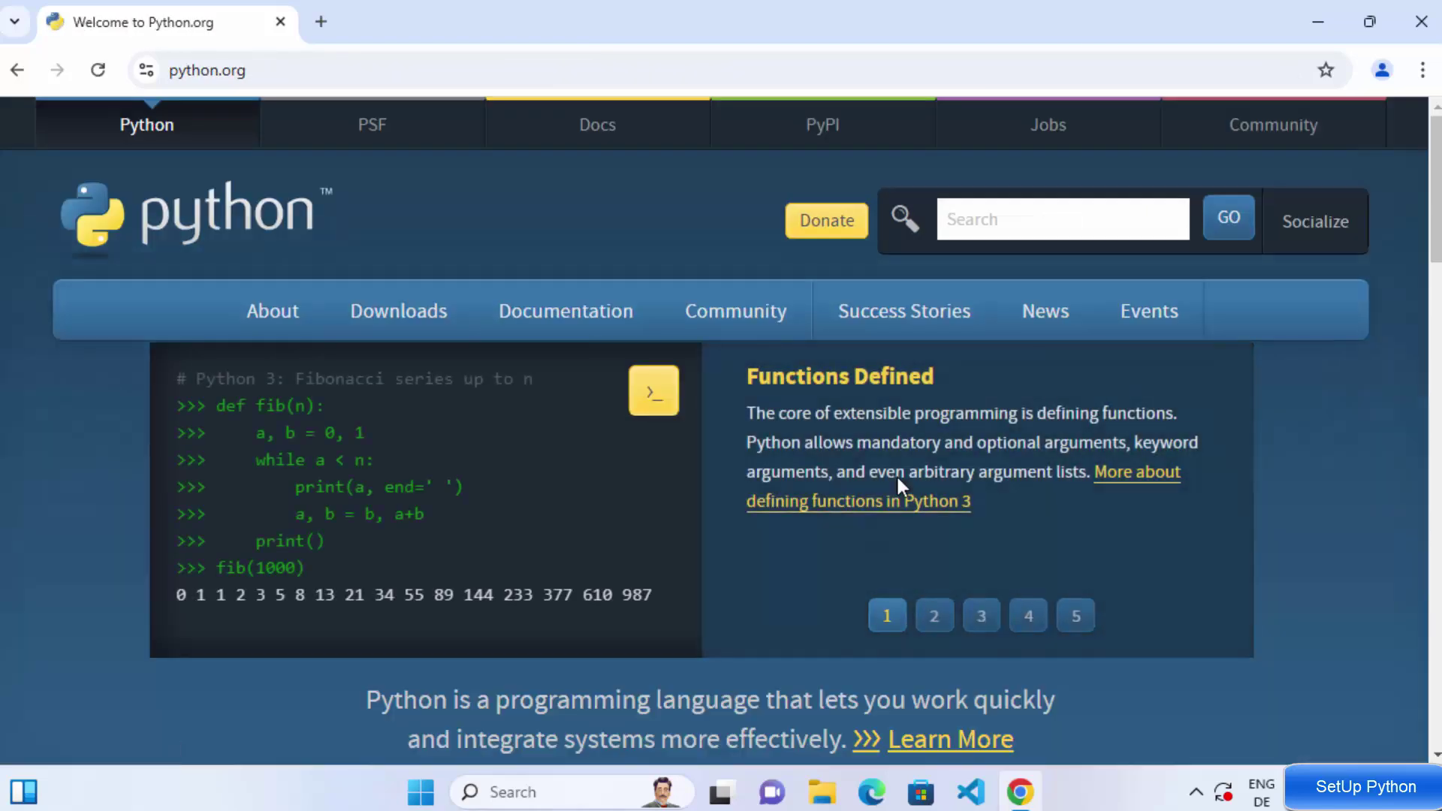
mouse_move(399, 311)
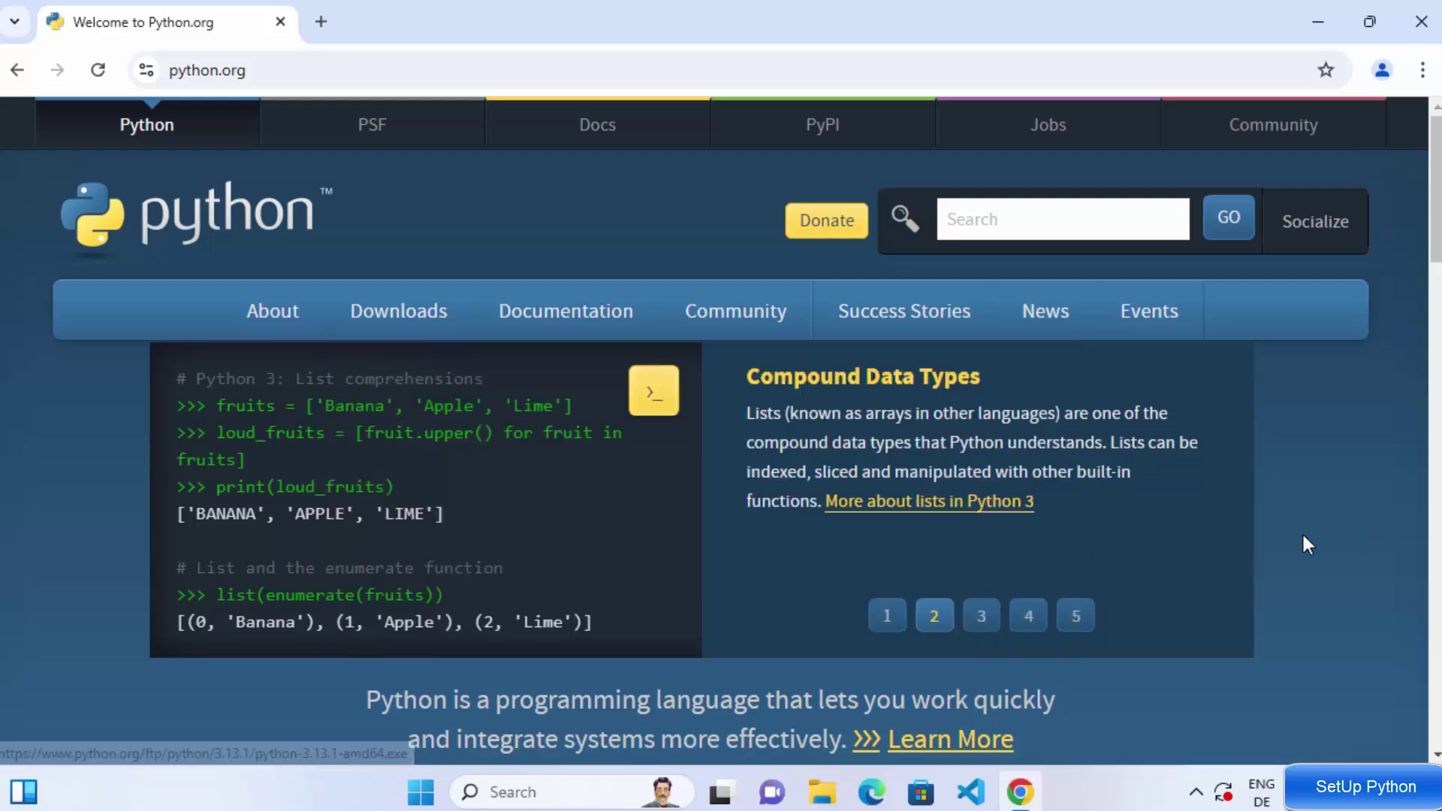
scroll(1302, 533, down, 3)
scroll(1302, 533, down, 5)
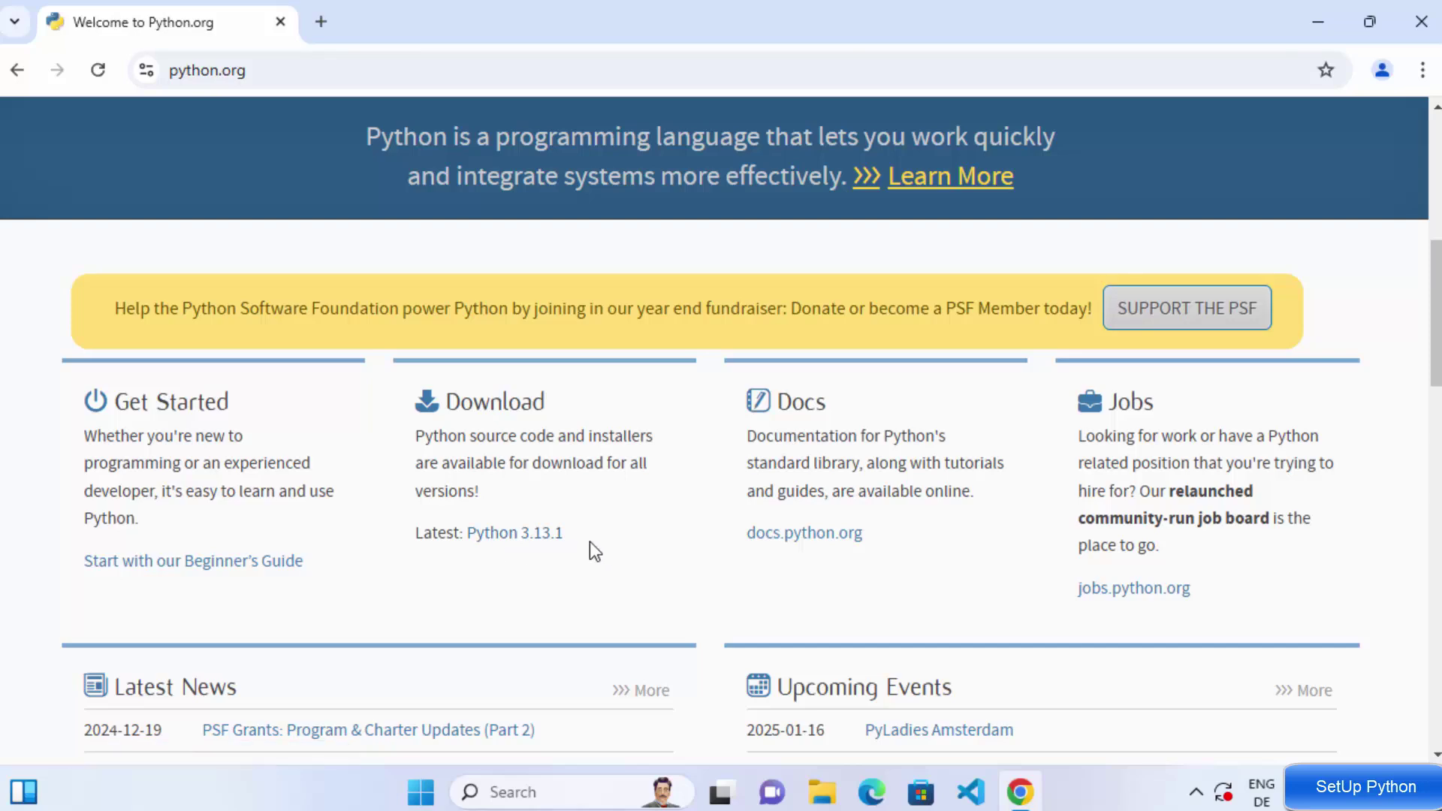
scroll(614, 563, up, 7)
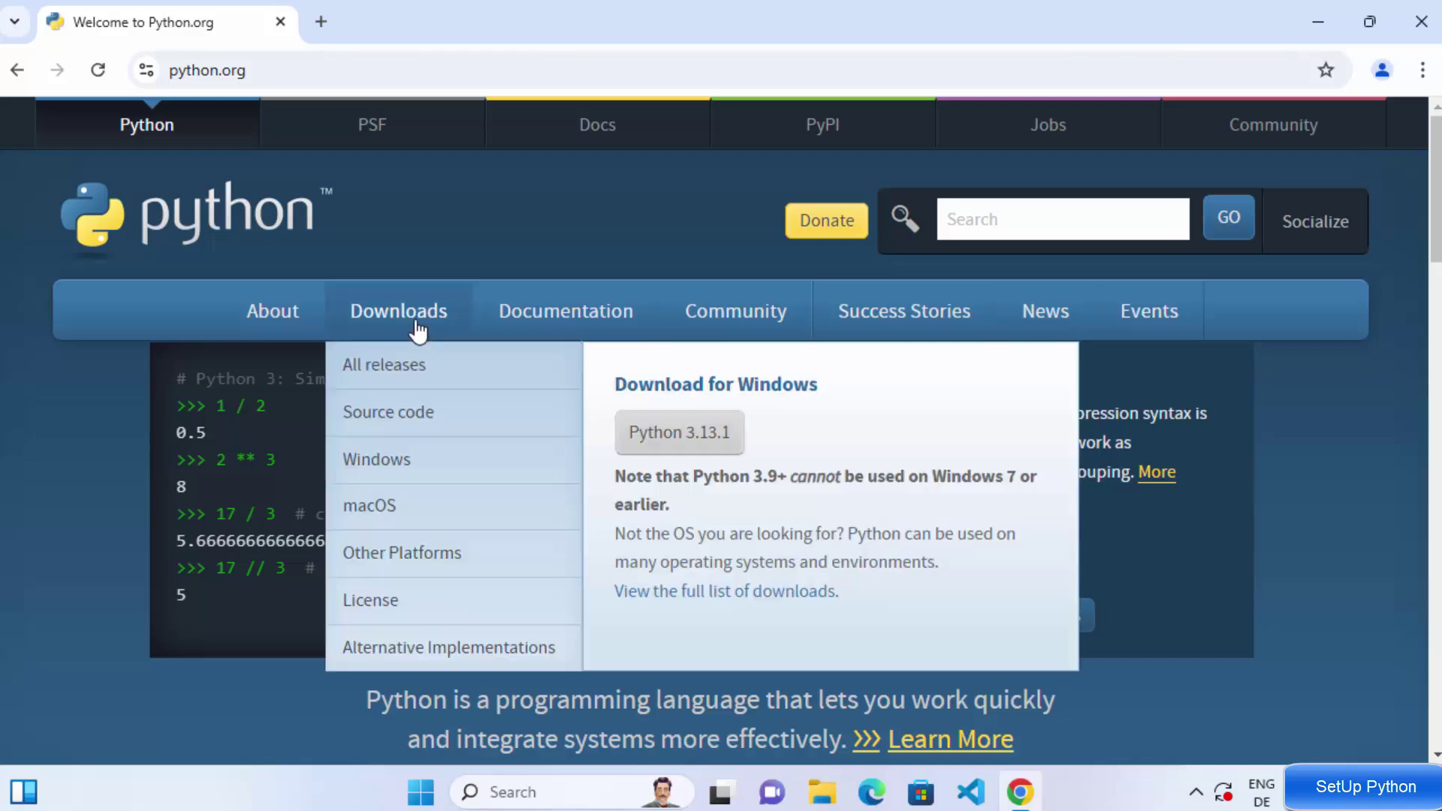
click(689, 450)
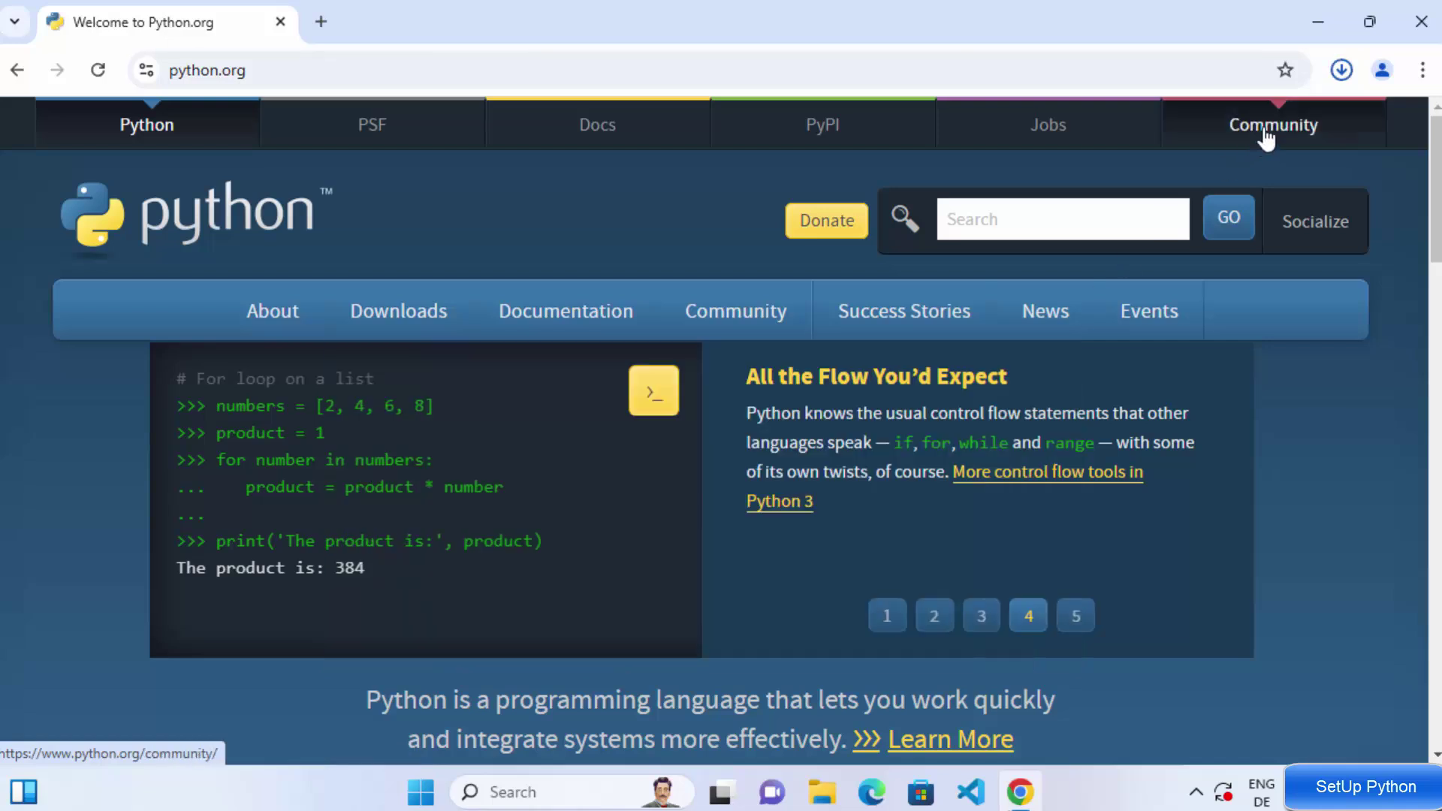
mouse_move(1119, 148)
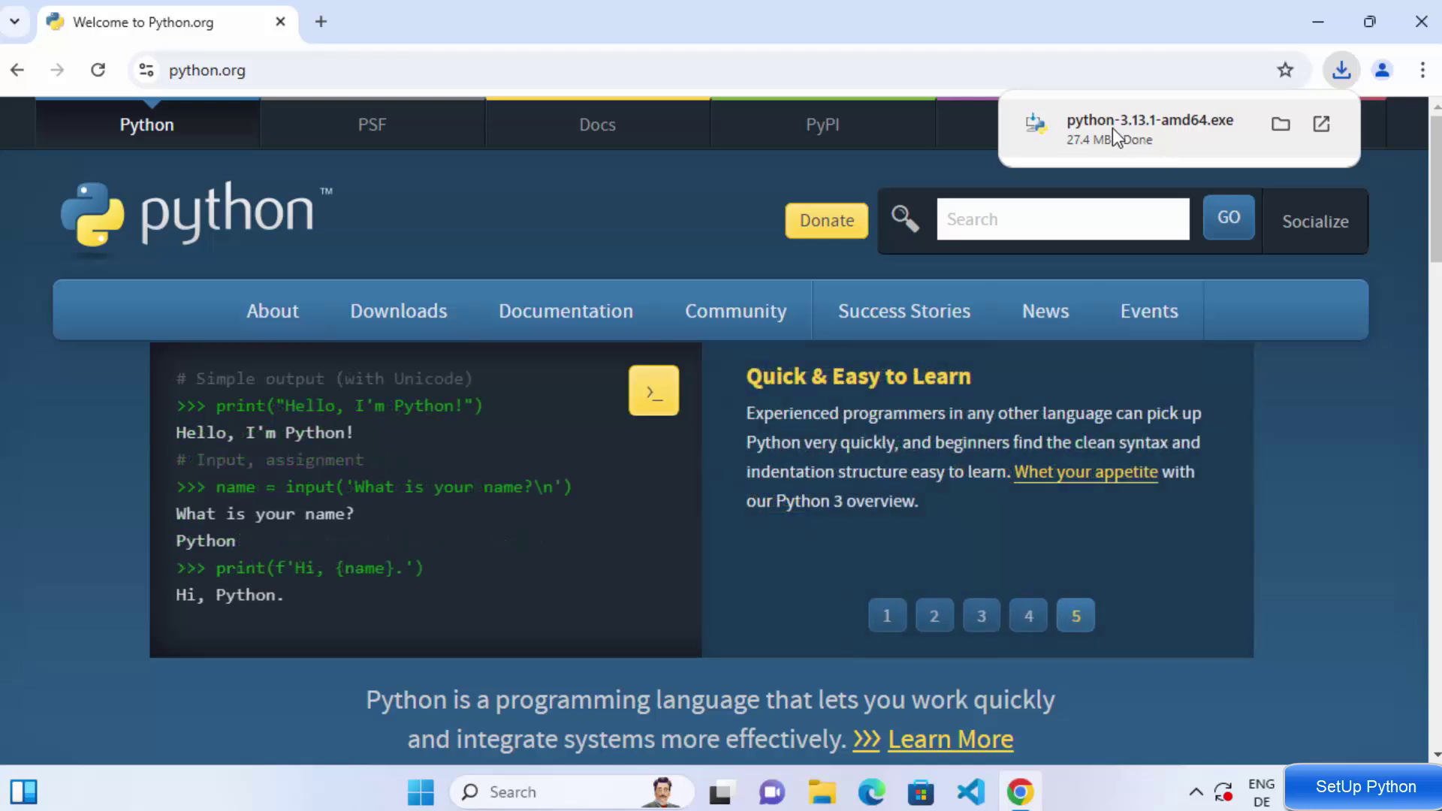
click(1312, 27)
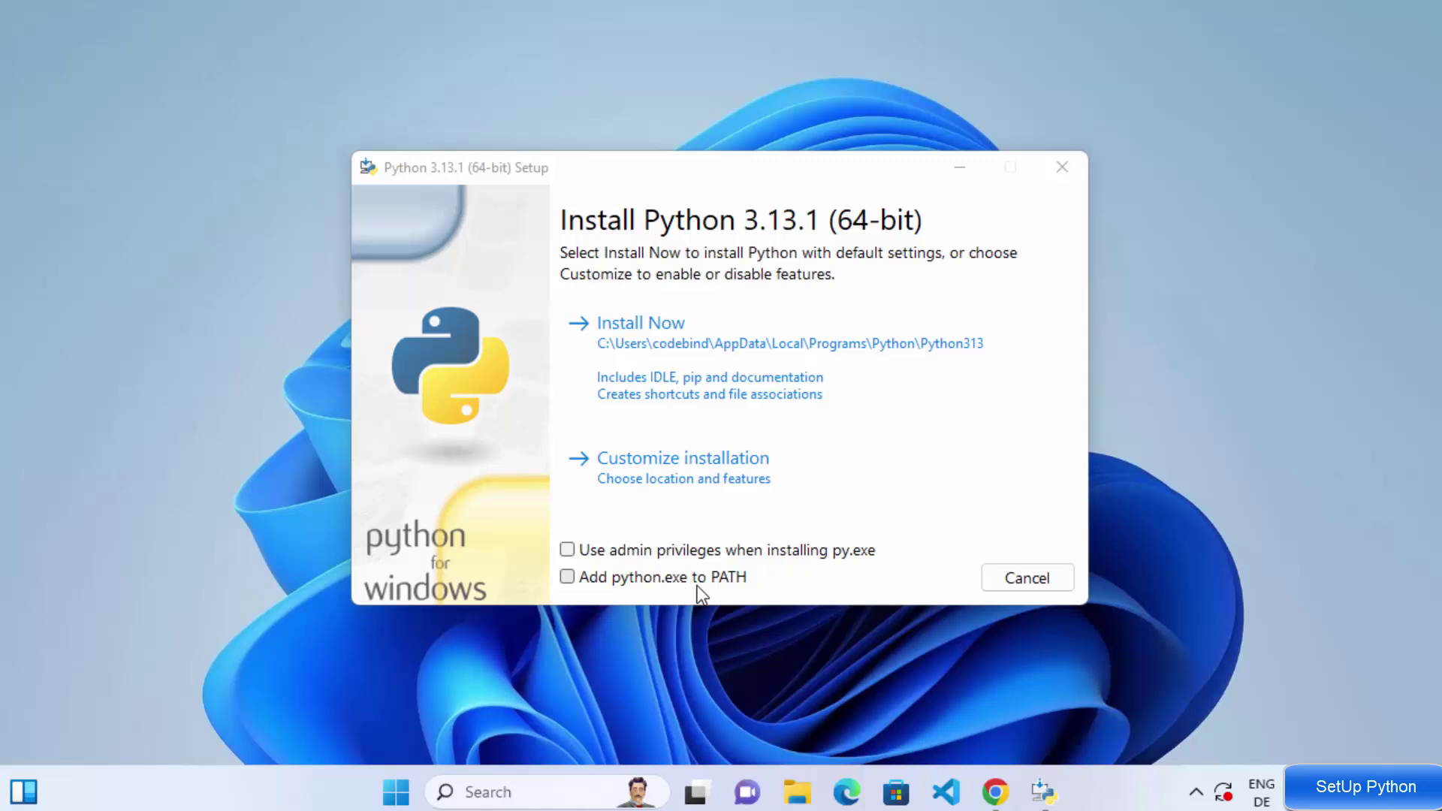
Step: Enable admin privileges for py.exe and adding python.exe to PATH, and customize the installation with all optional features kept
click(570, 555)
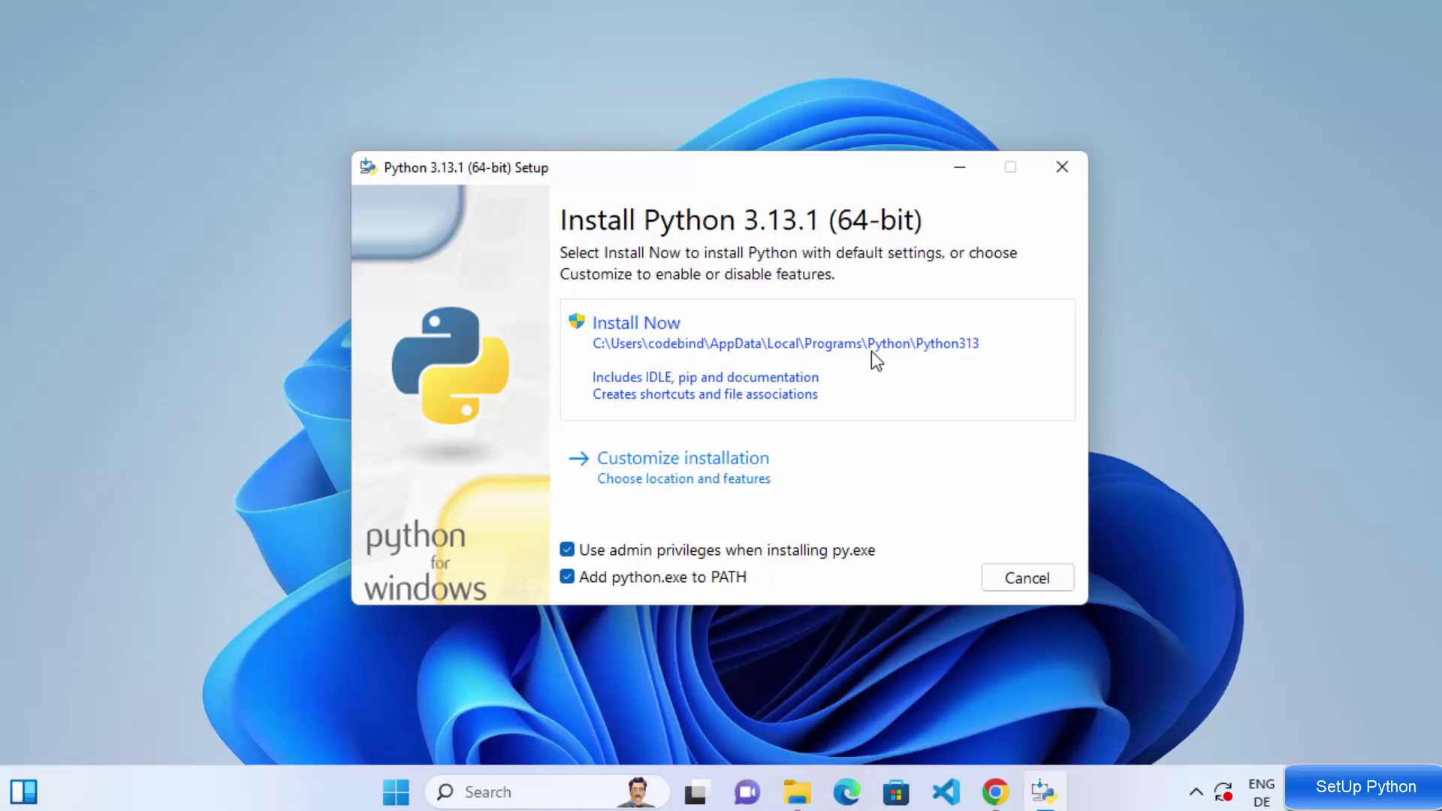
click(663, 469)
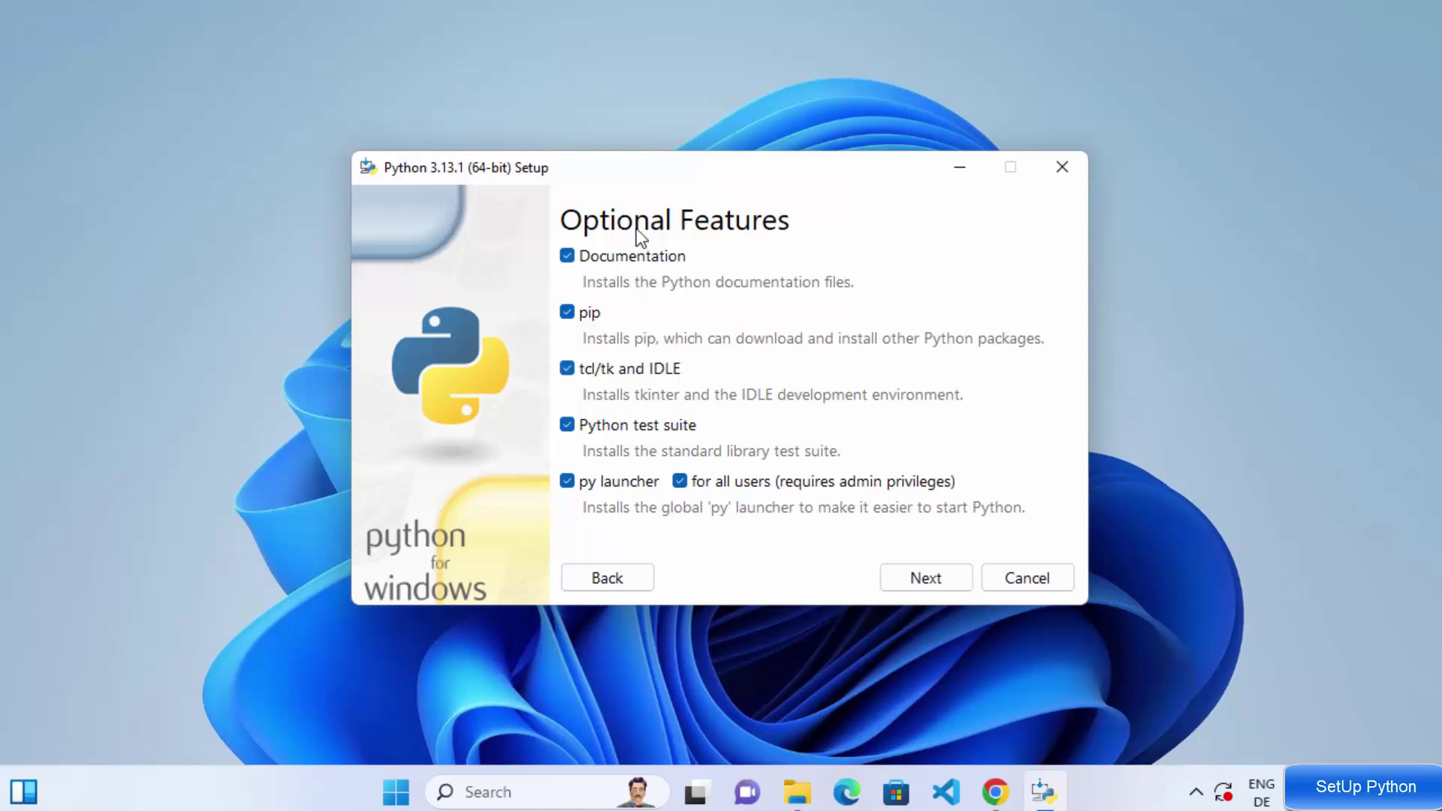
click(926, 583)
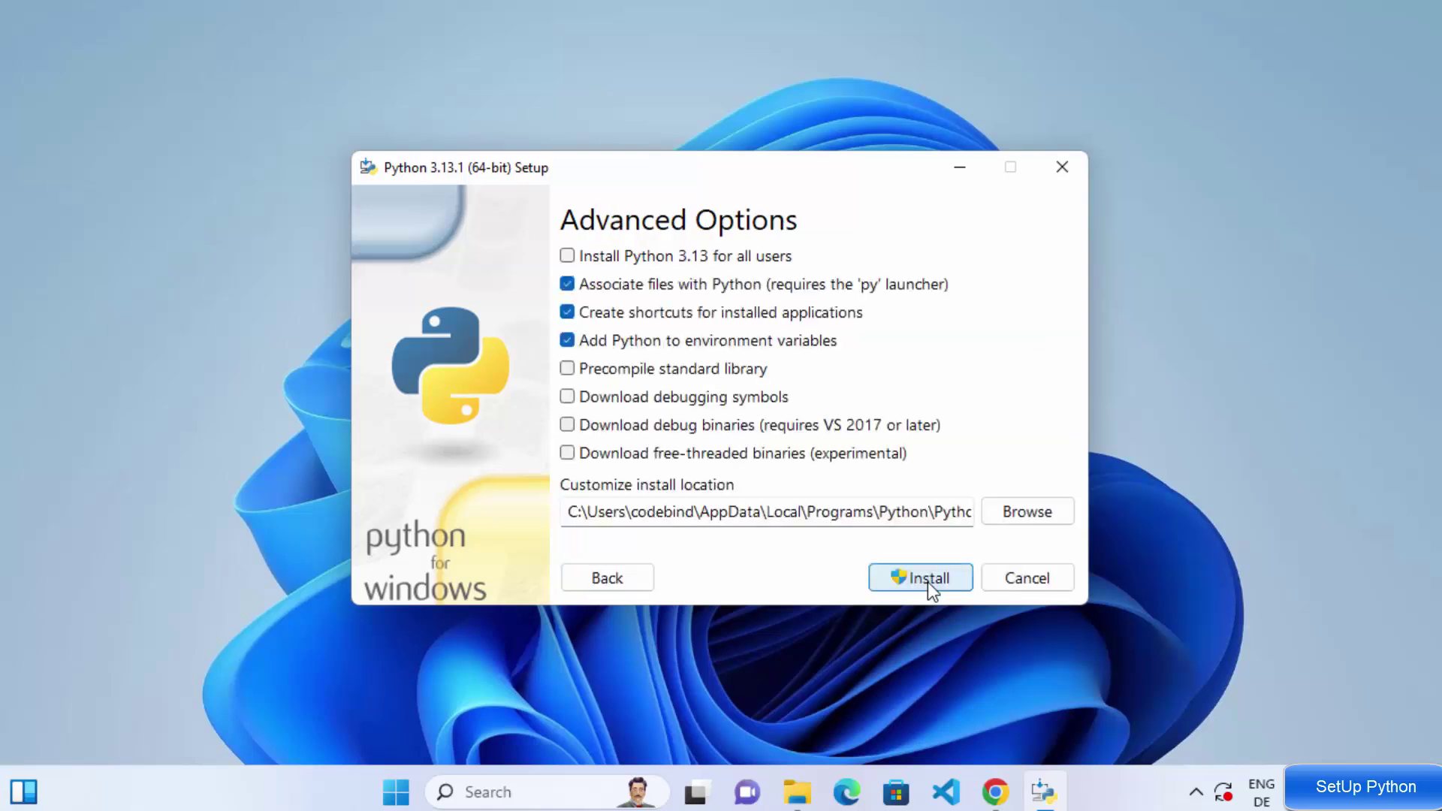
Step: Enable installing Python 3.13 for all users and downloading debugging symbols, debug binaries and free-threaded binaries
click(568, 257)
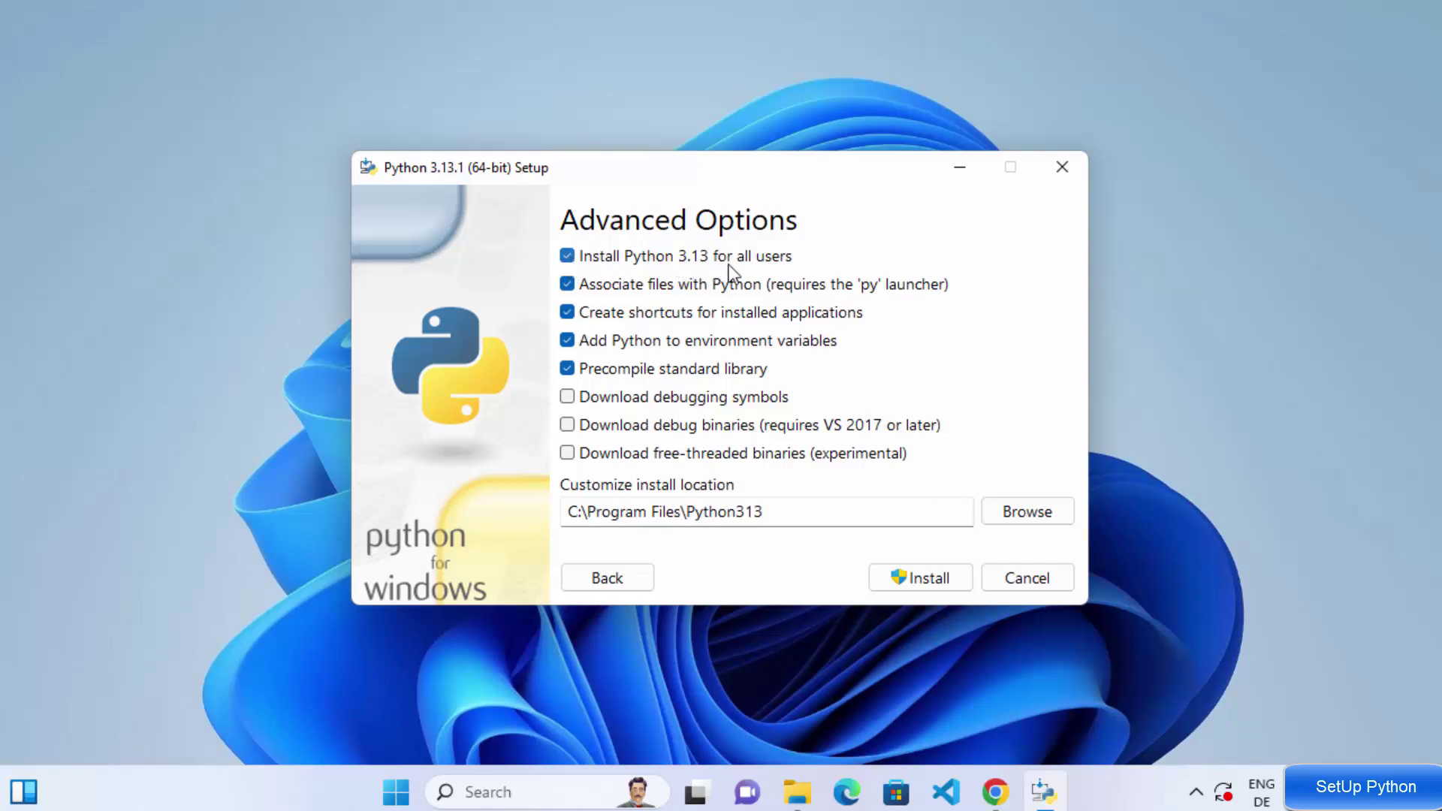
click(567, 398)
click(568, 425)
Step: Change the custom install location to C:\Python313
click(781, 512)
drag(781, 511, 531, 504)
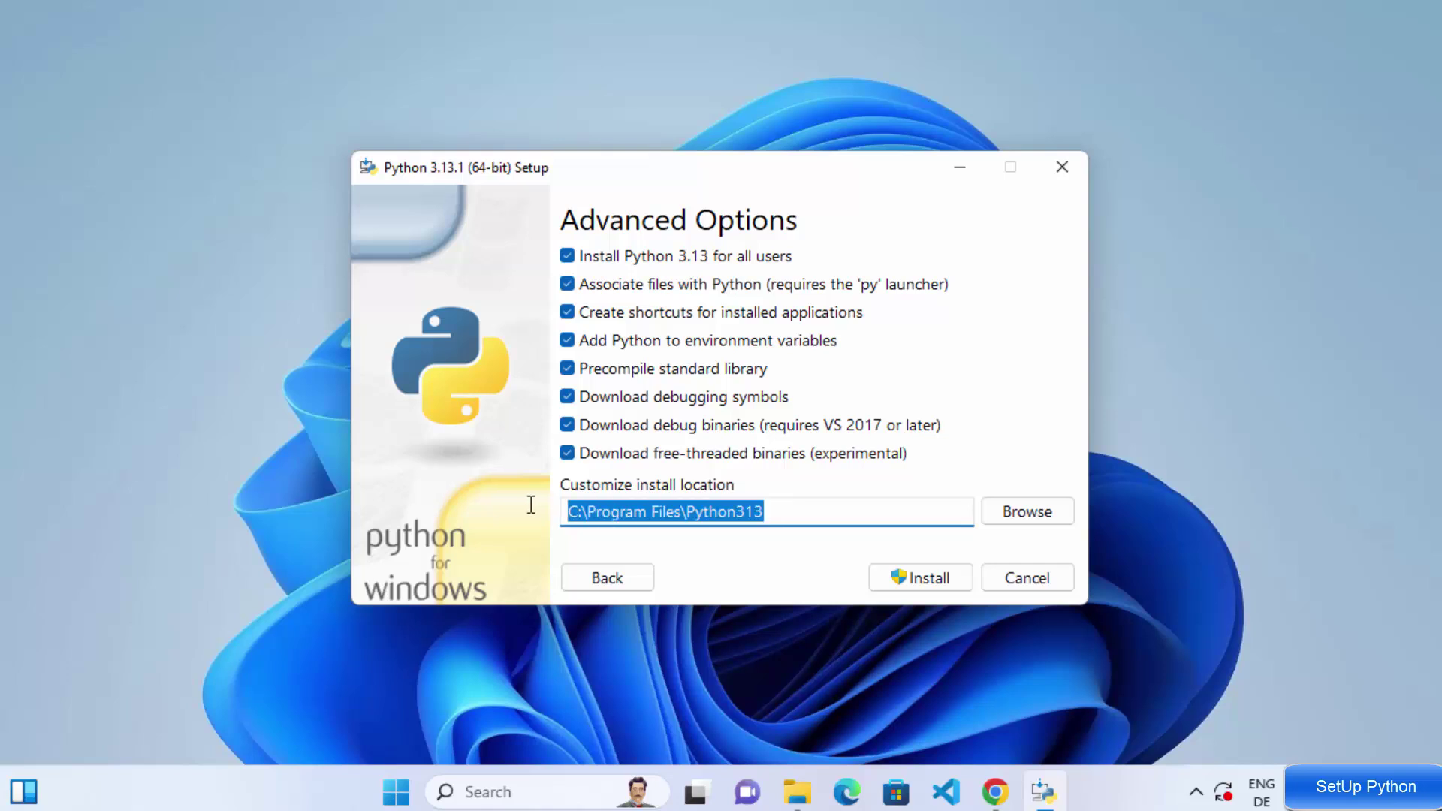
click(645, 511)
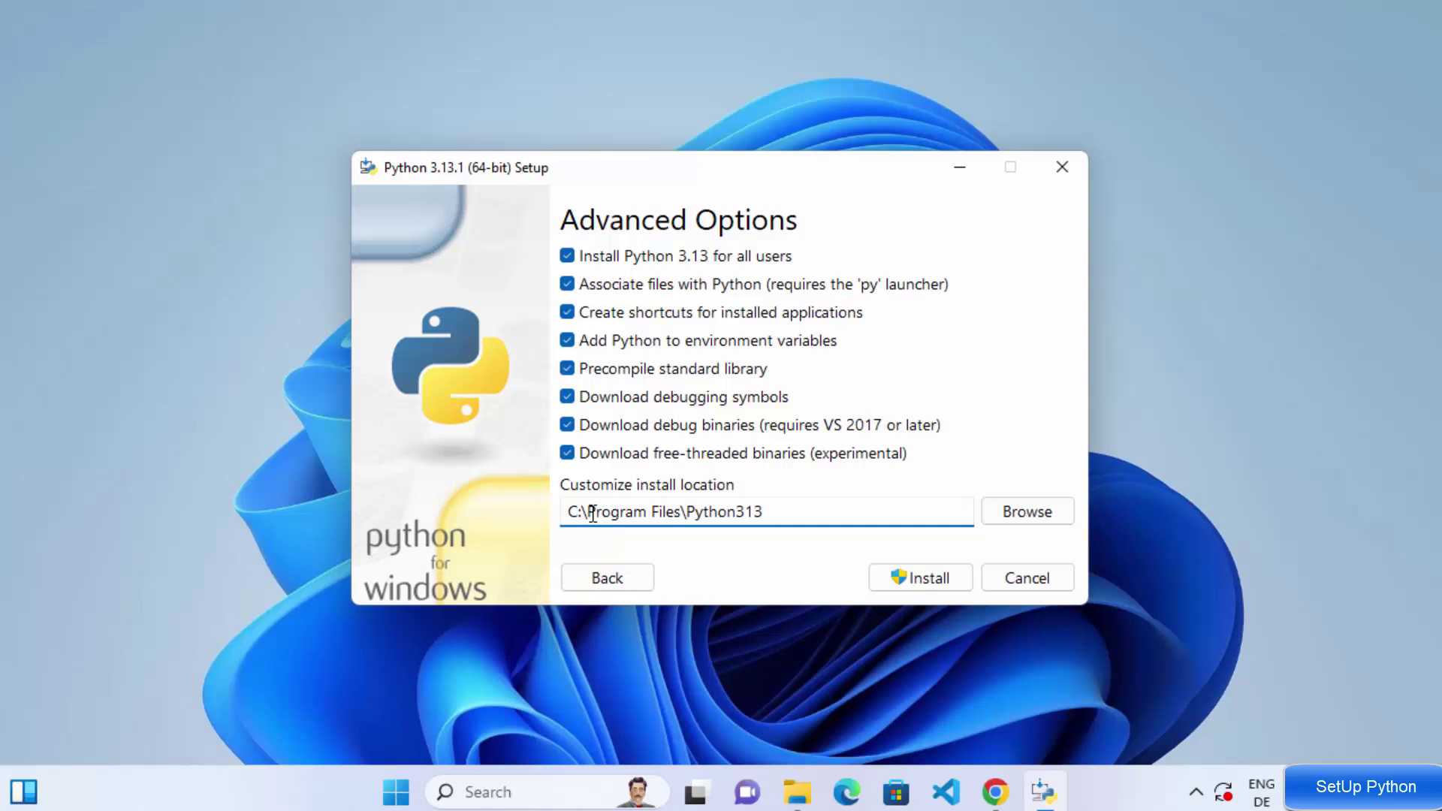
drag(588, 511, 683, 514)
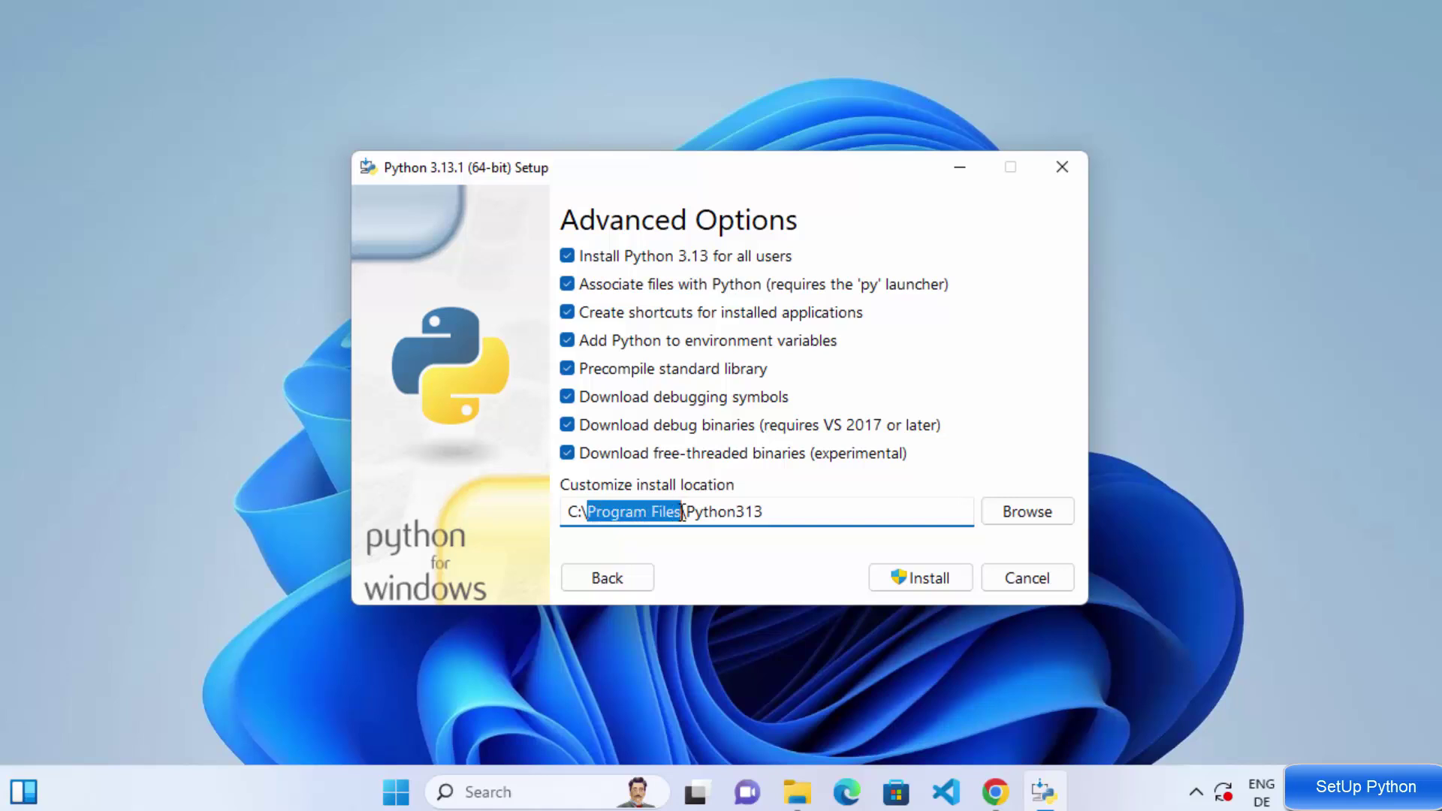
key(BackSpace)
key(BackSpace)
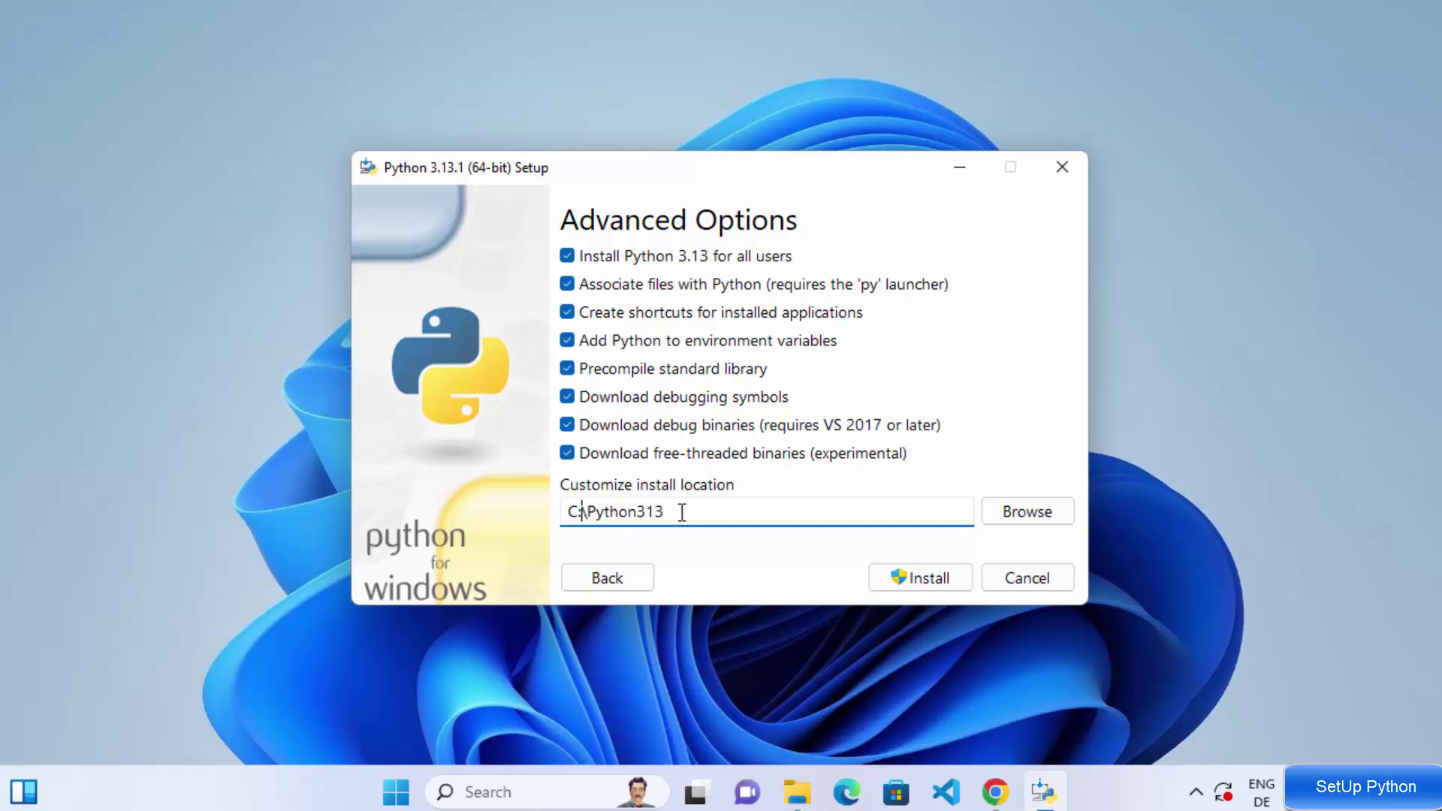
key(shift+End)
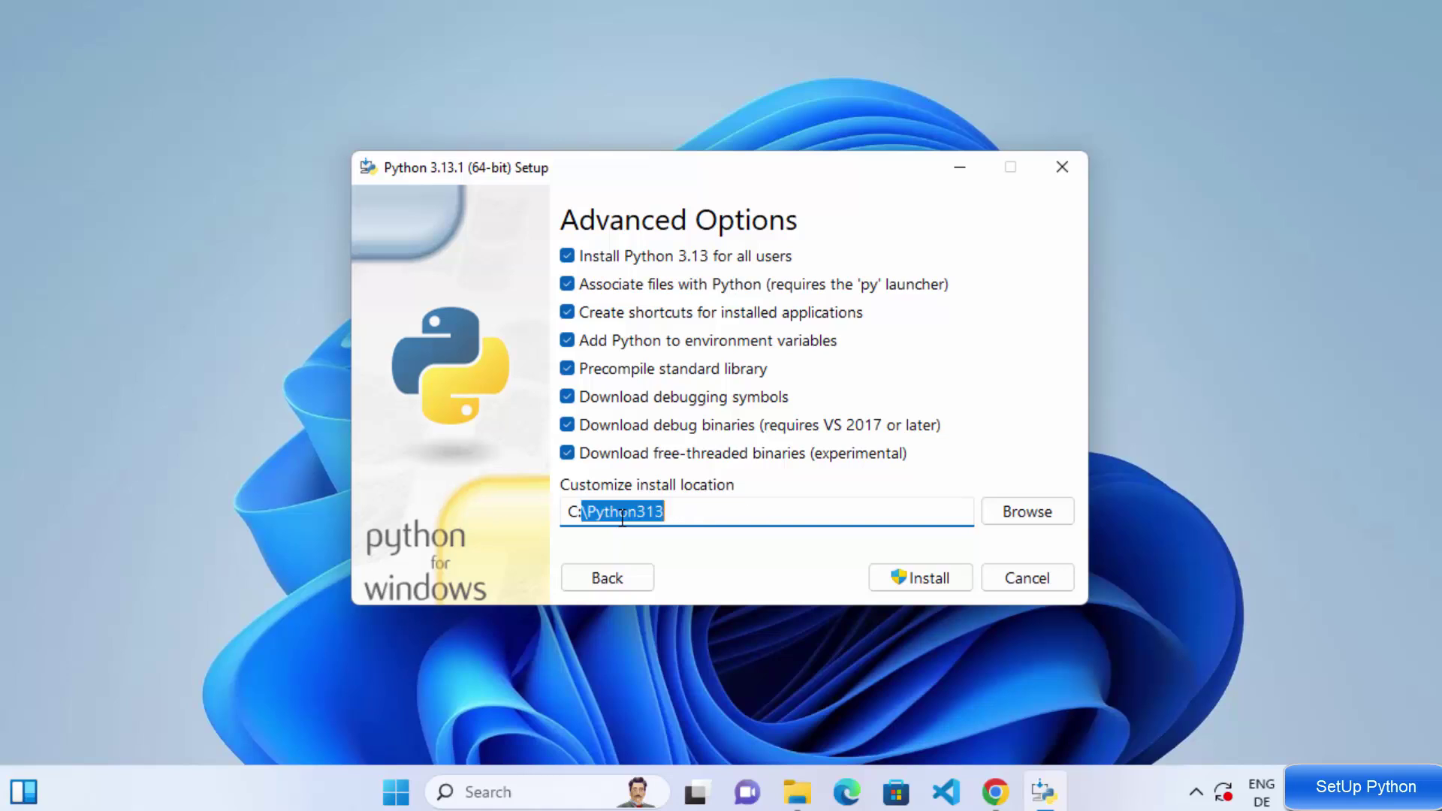
click(678, 518)
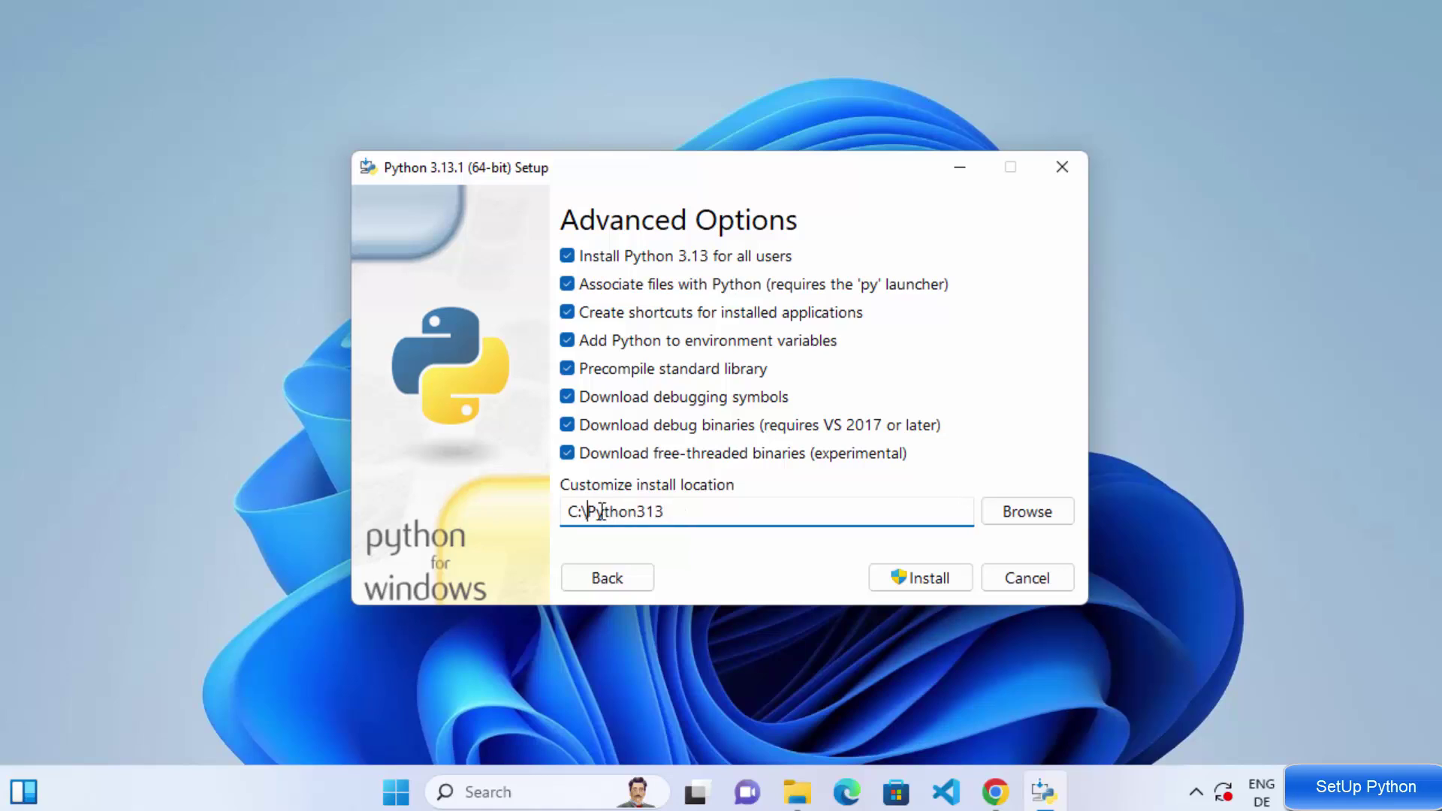
drag(587, 511, 678, 511)
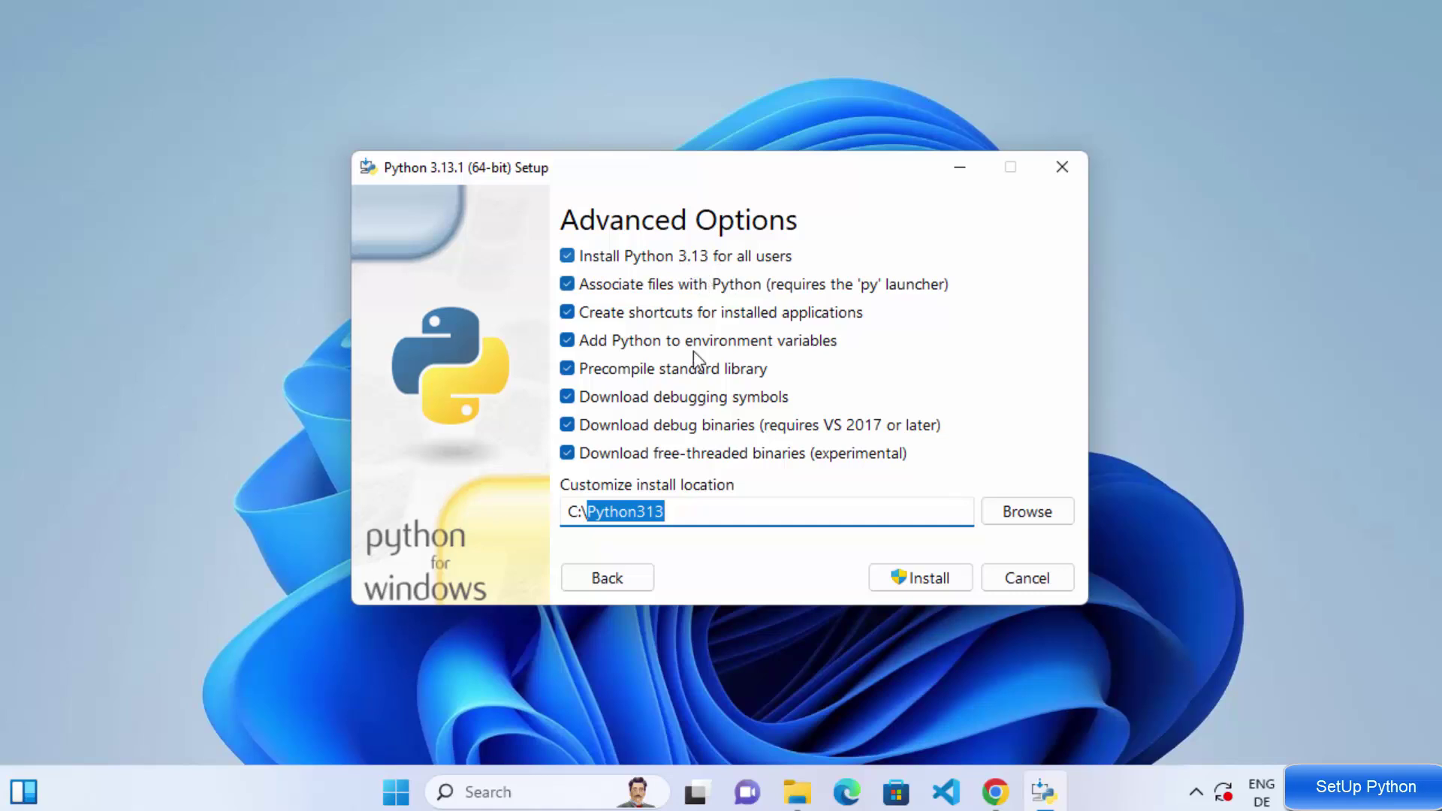
key(ctrl+a)
click(711, 516)
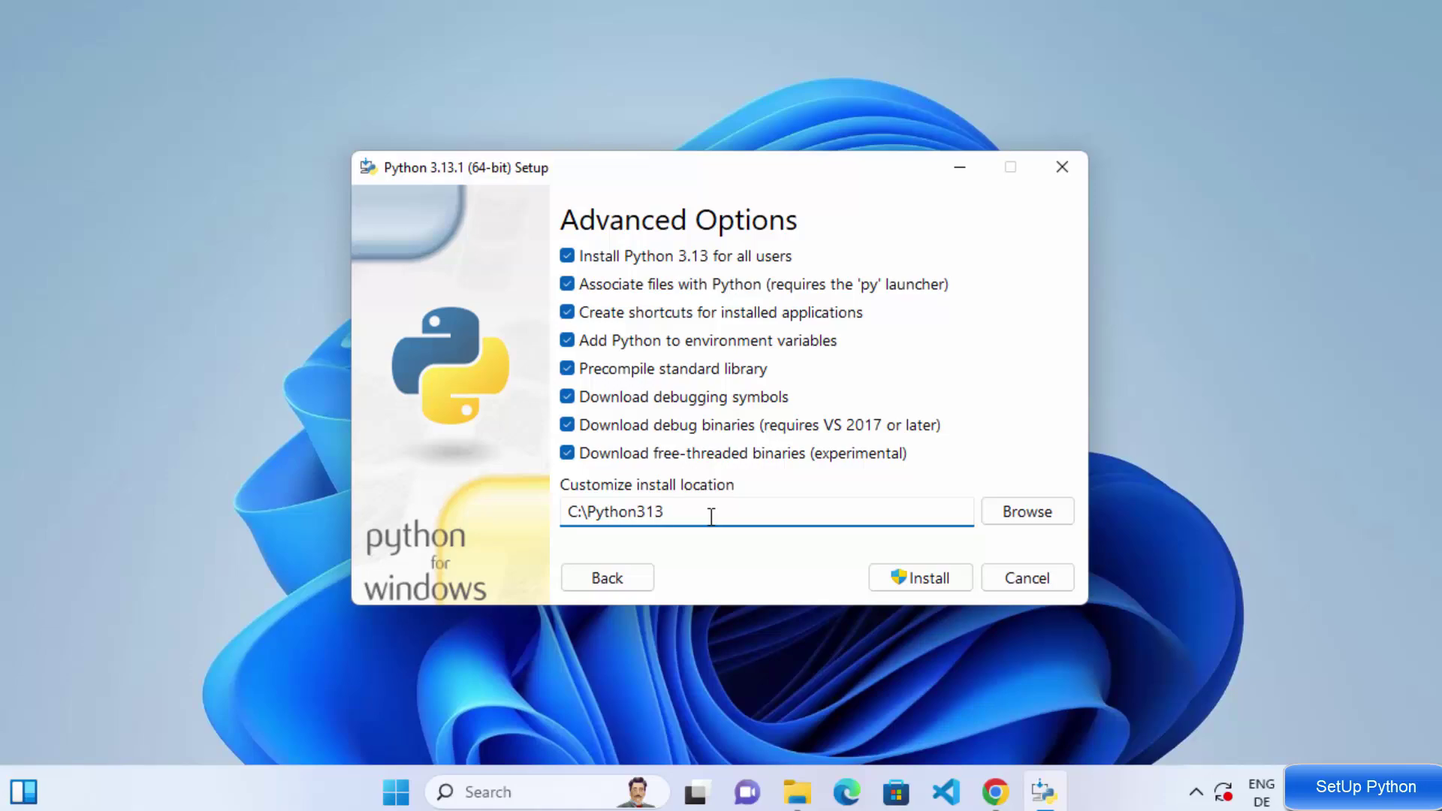
Step: Install Python with these options, allow the installer to make changes to the device, and close the finished setup
click(908, 581)
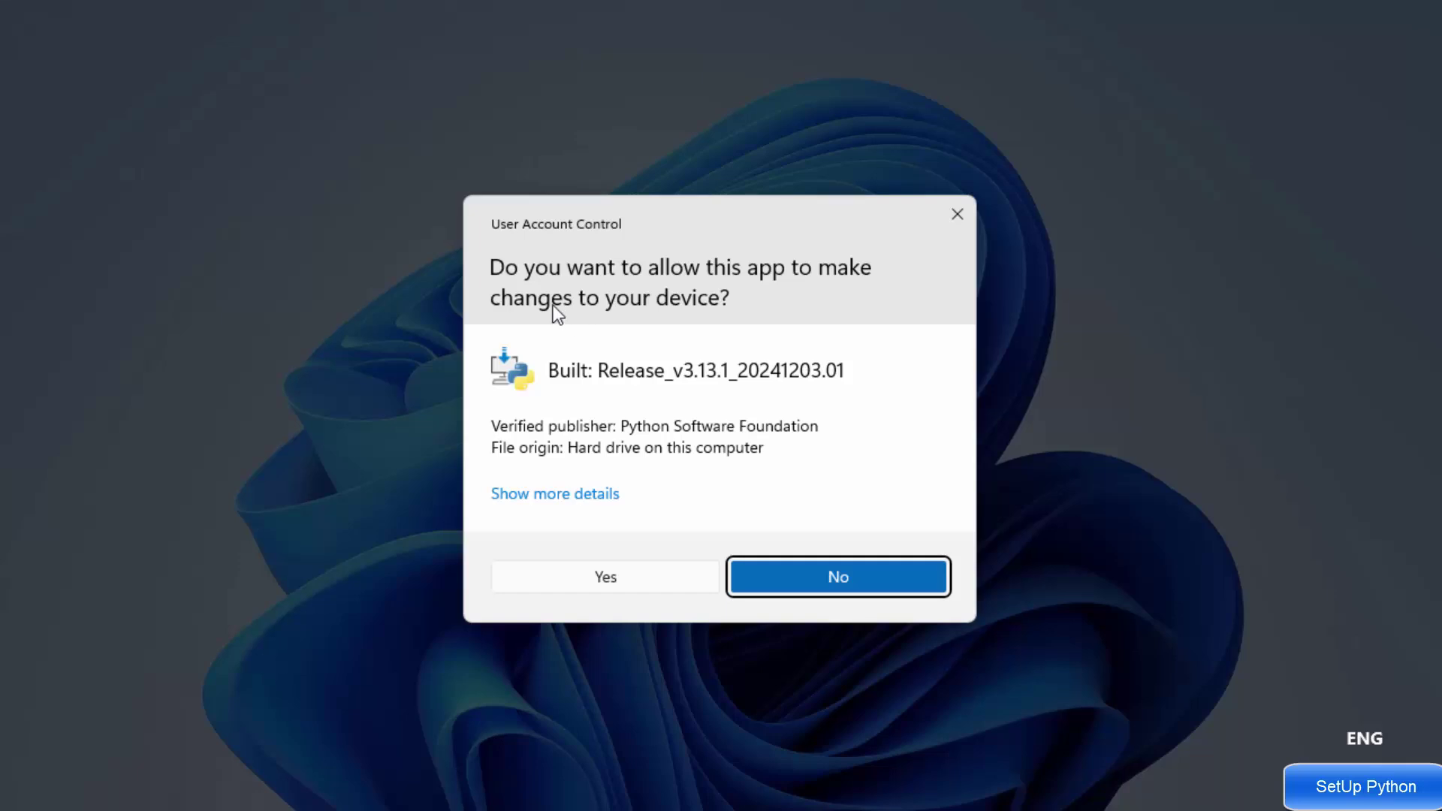
click(576, 579)
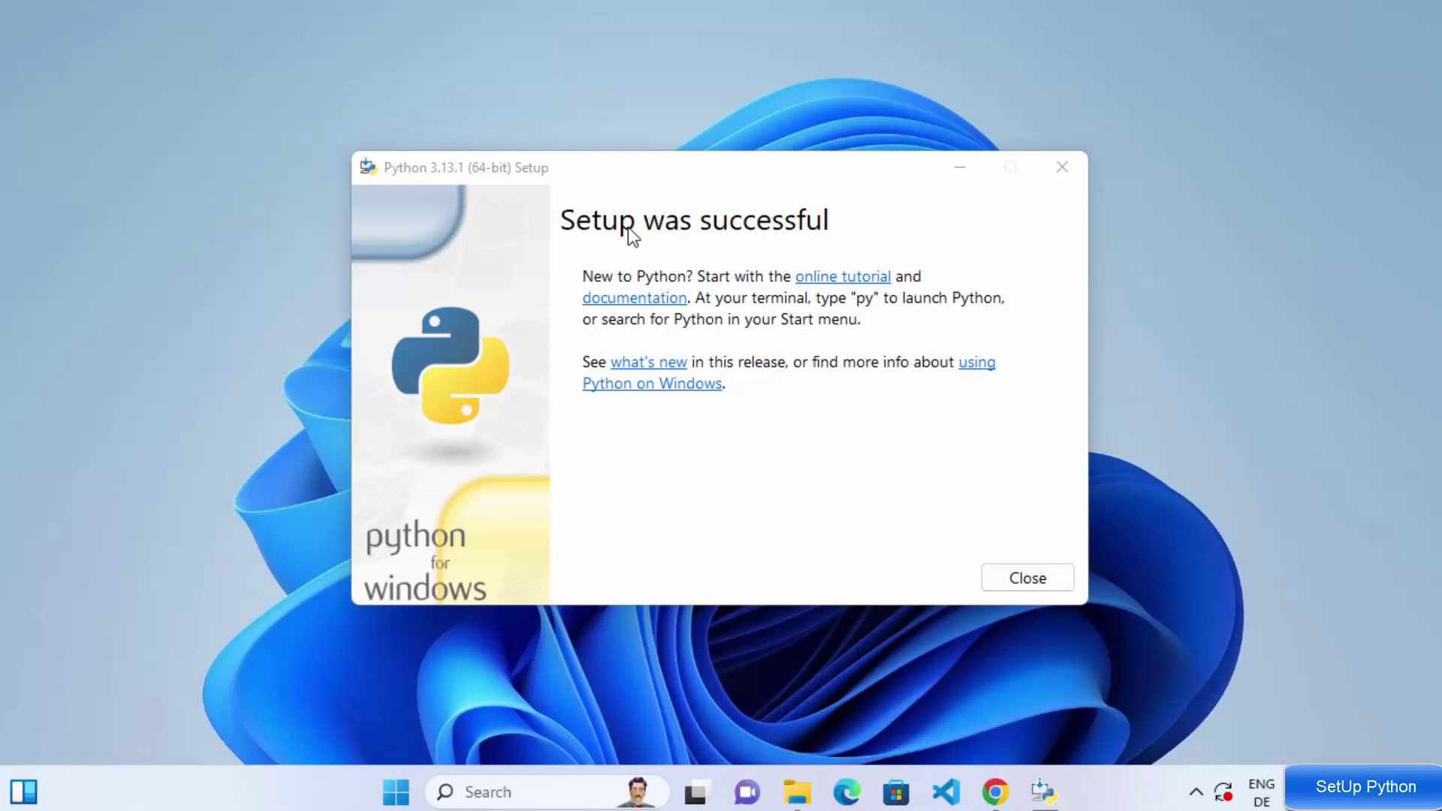
click(1015, 584)
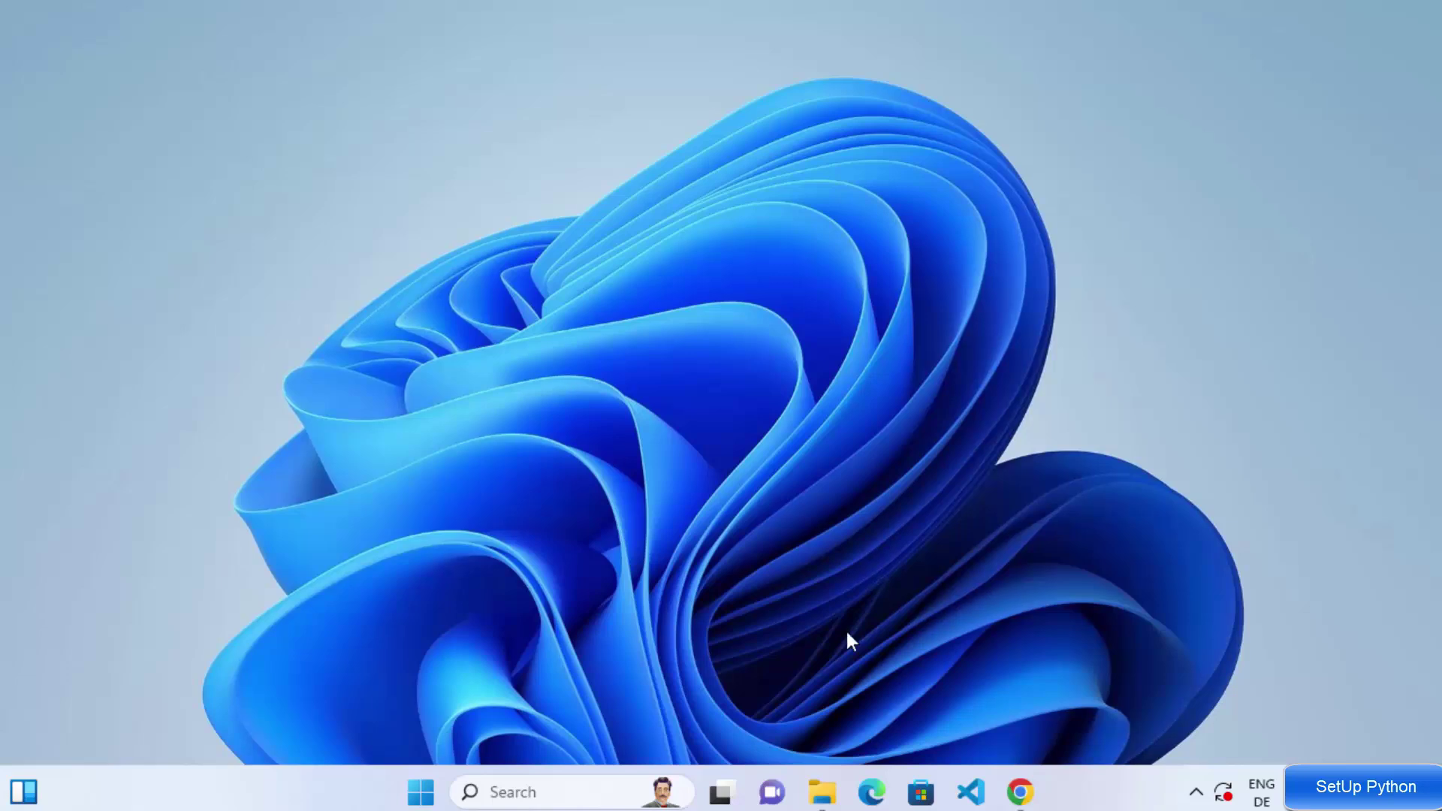
Step: Launch the Python 3.13 (64-bit) console from the Python 3.13 folder among all installed apps
click(420, 792)
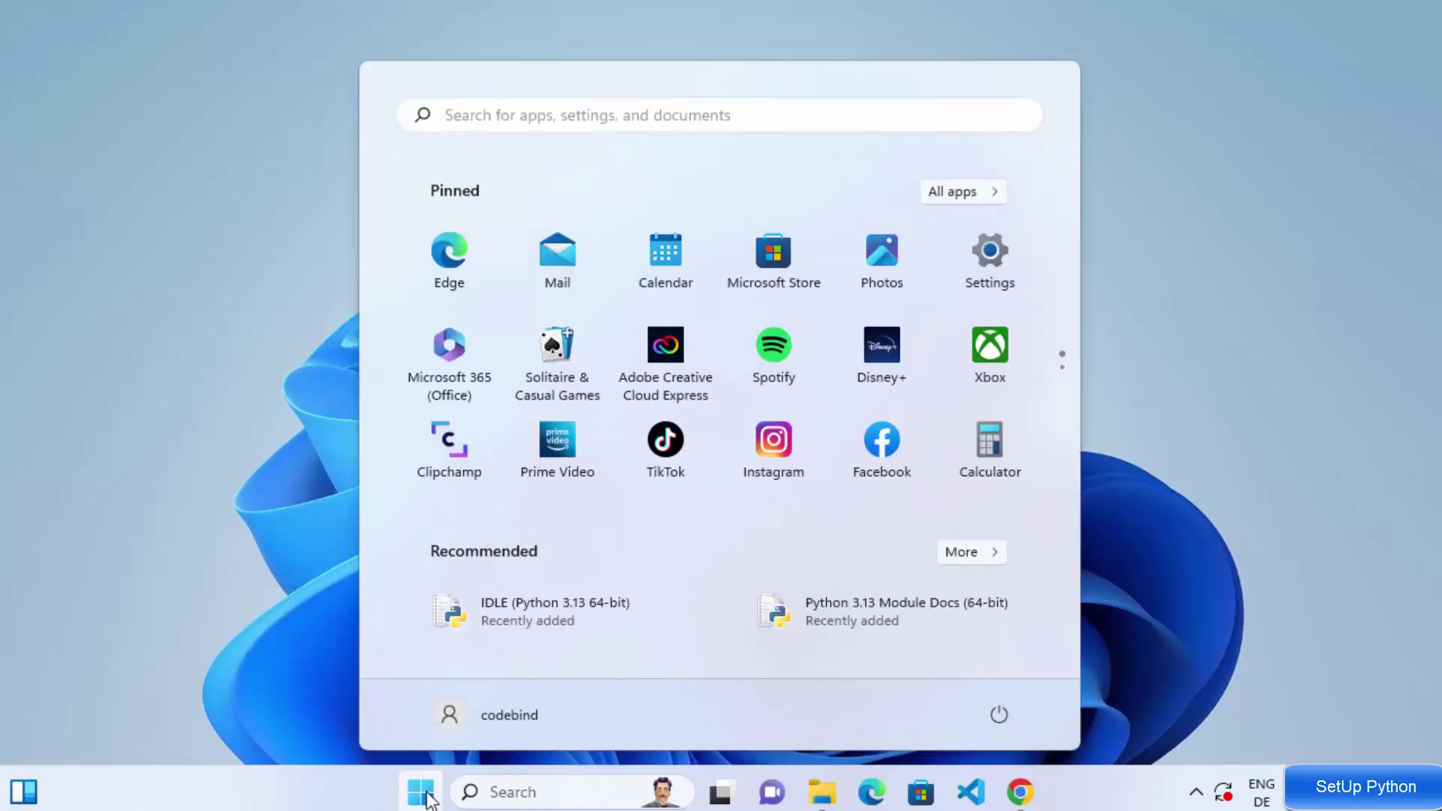
click(948, 192)
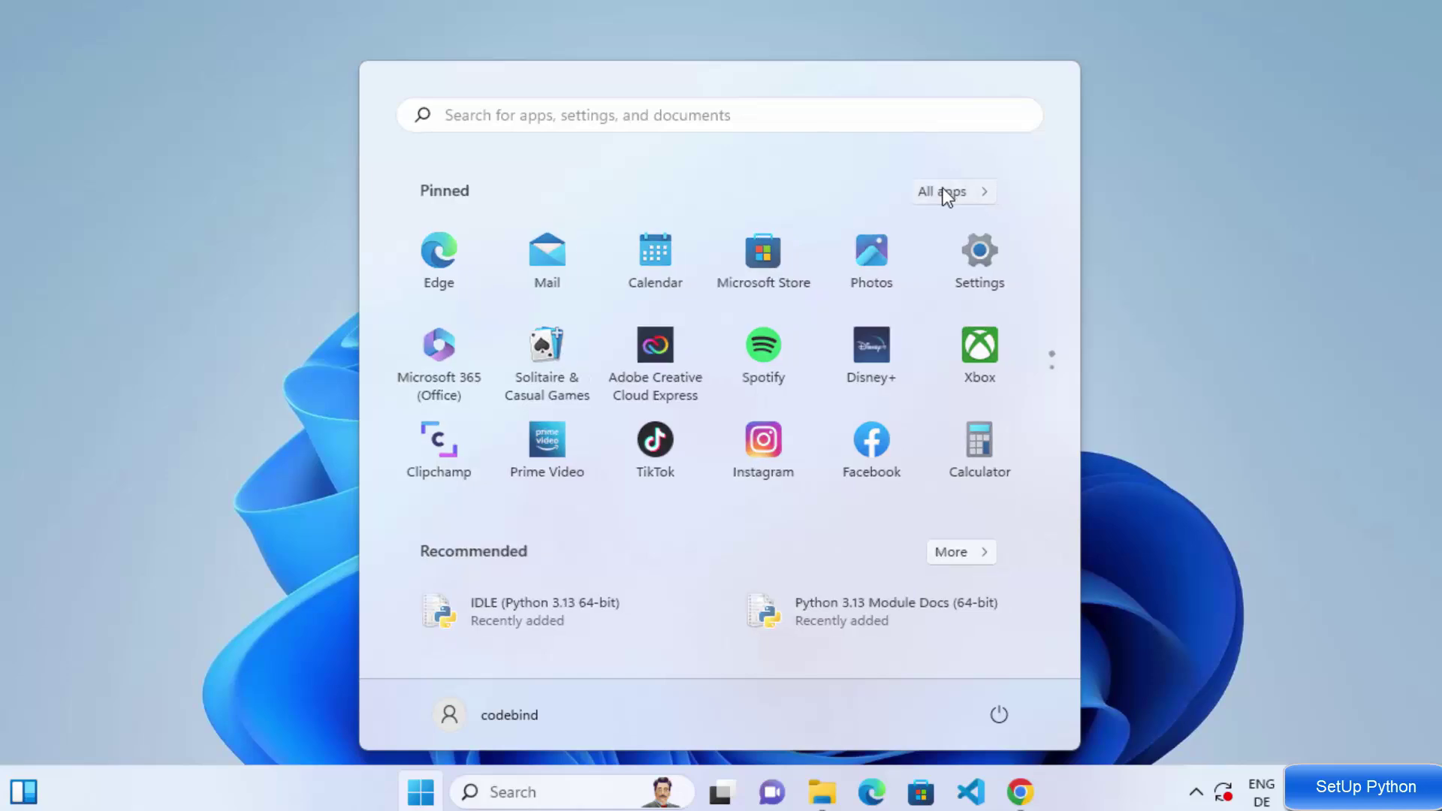
scroll(624, 408, down, 10)
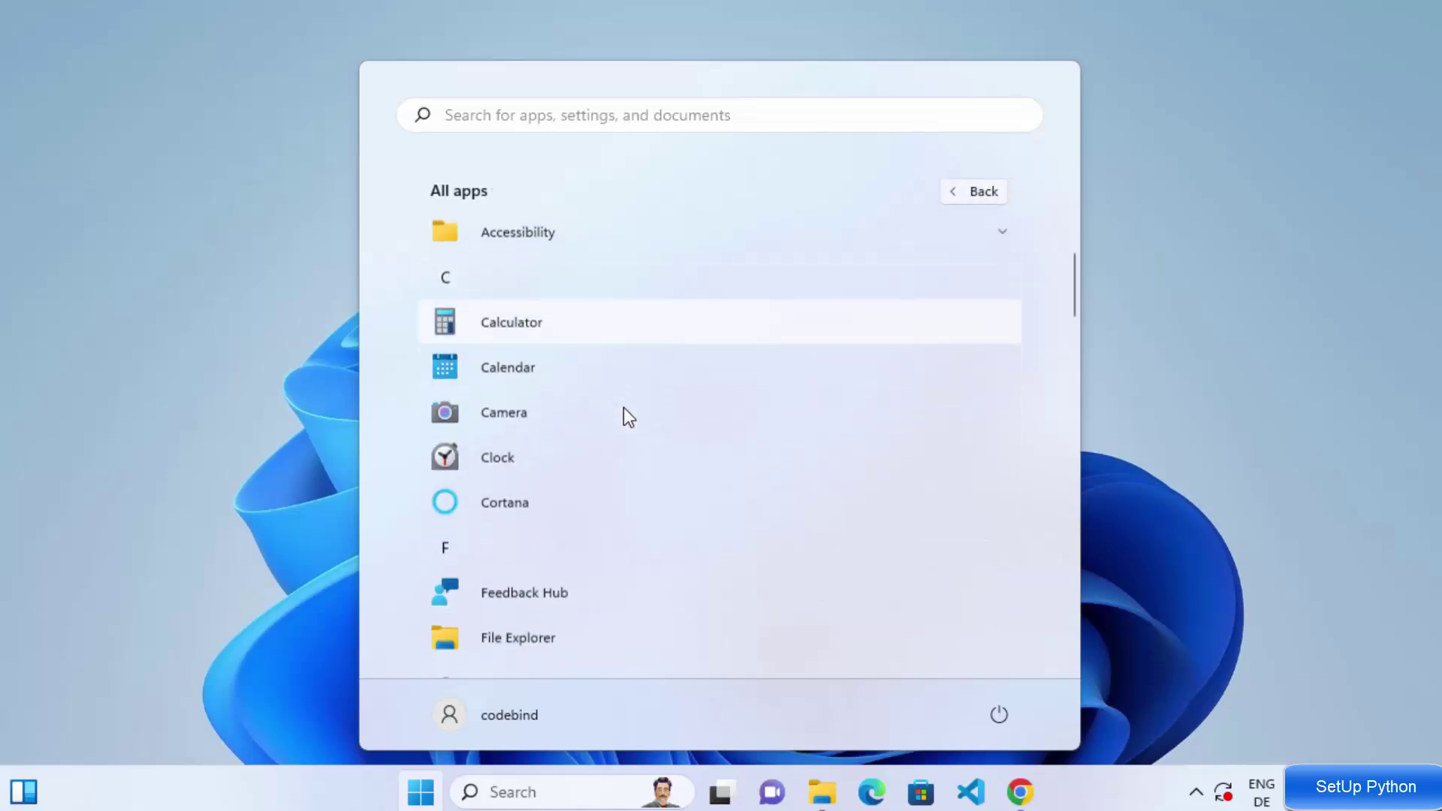
scroll(624, 408, down, 8)
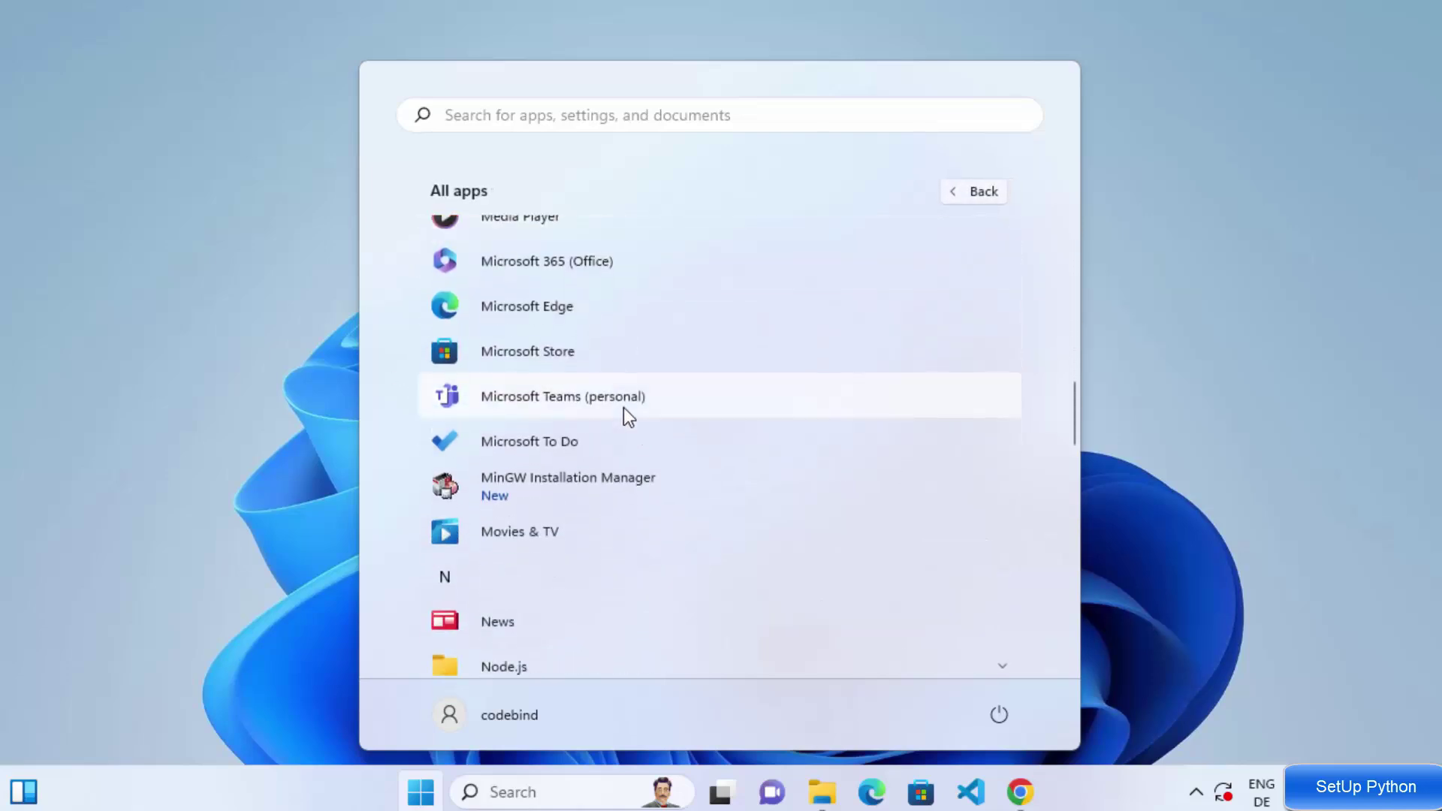
scroll(624, 417, down, 3)
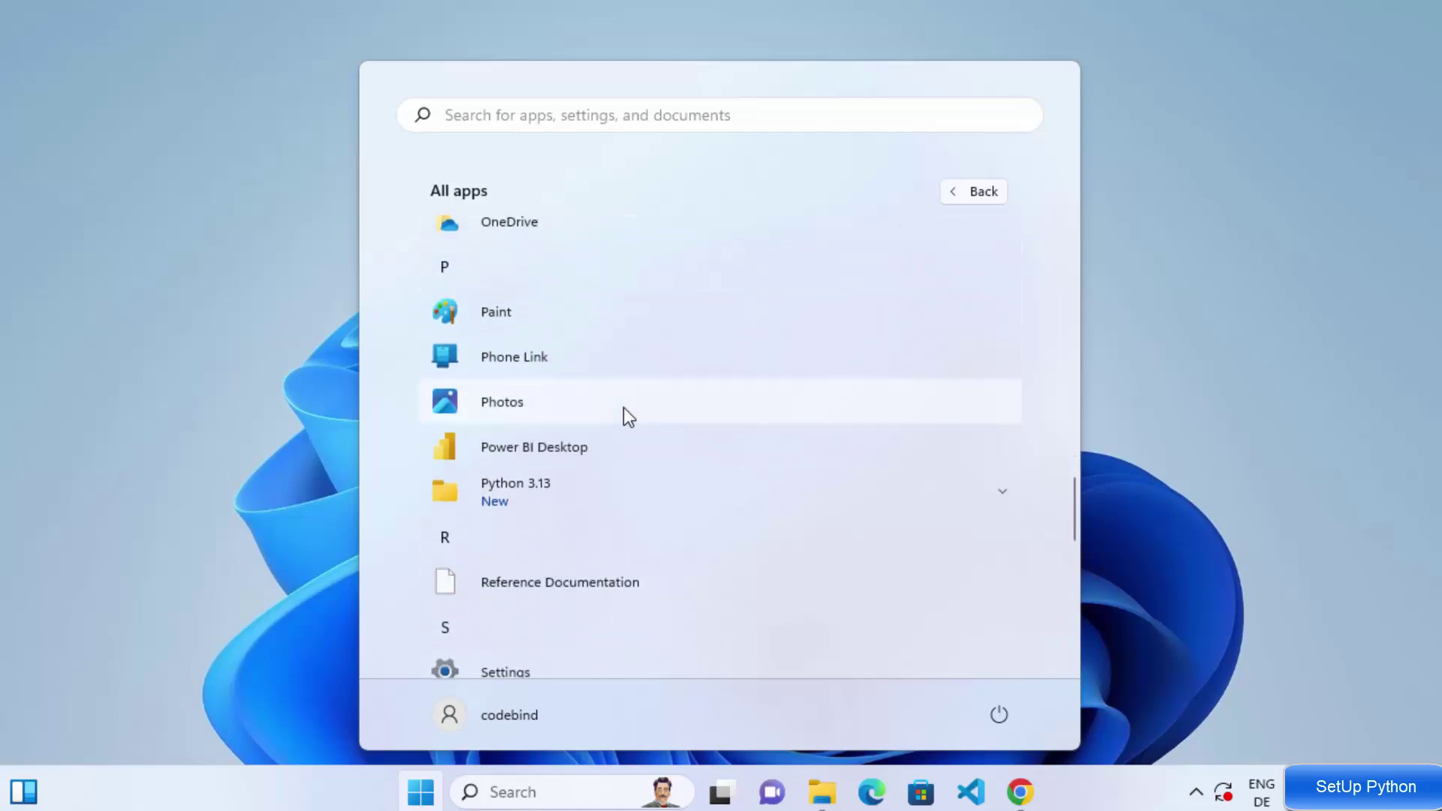
click(549, 488)
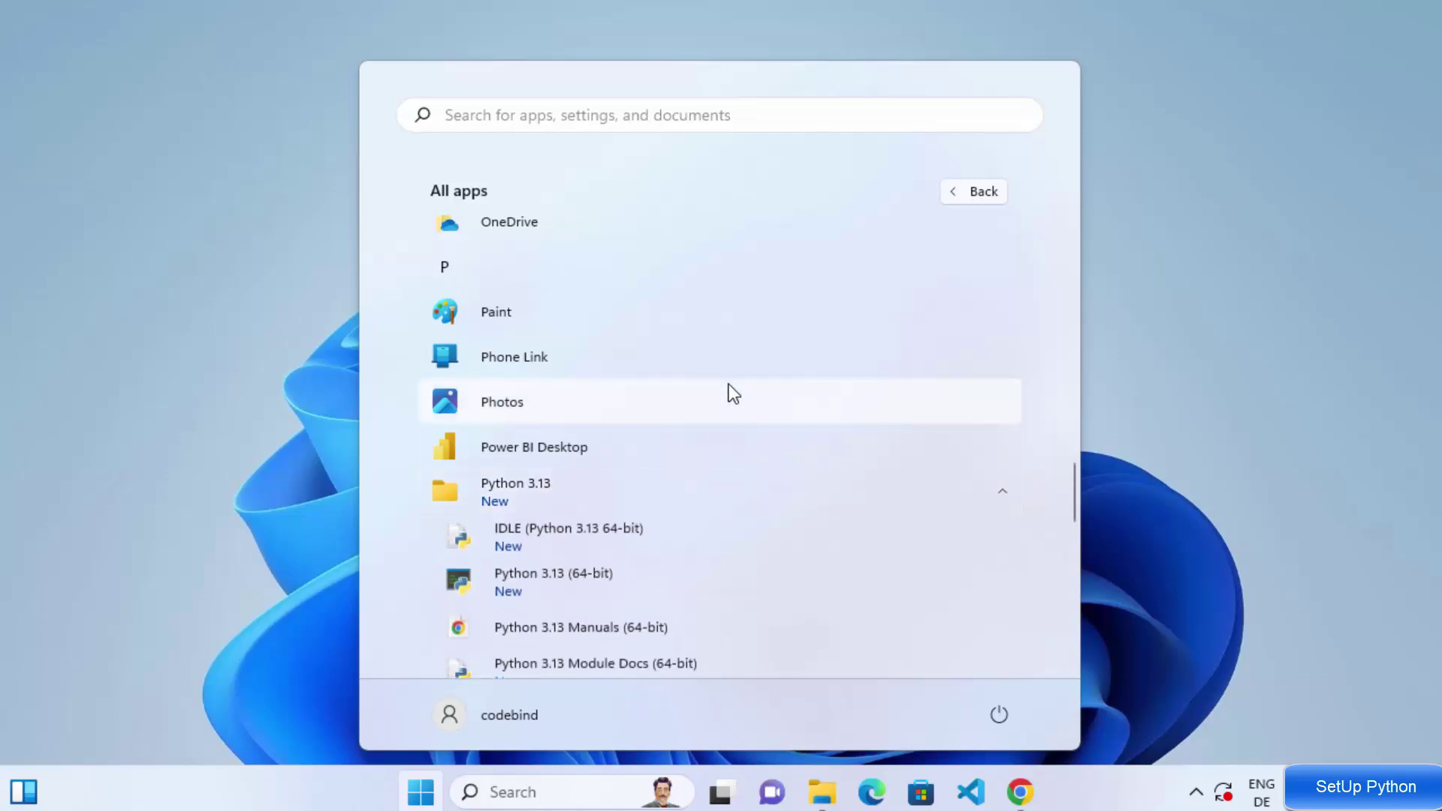
scroll(728, 390, down, 2)
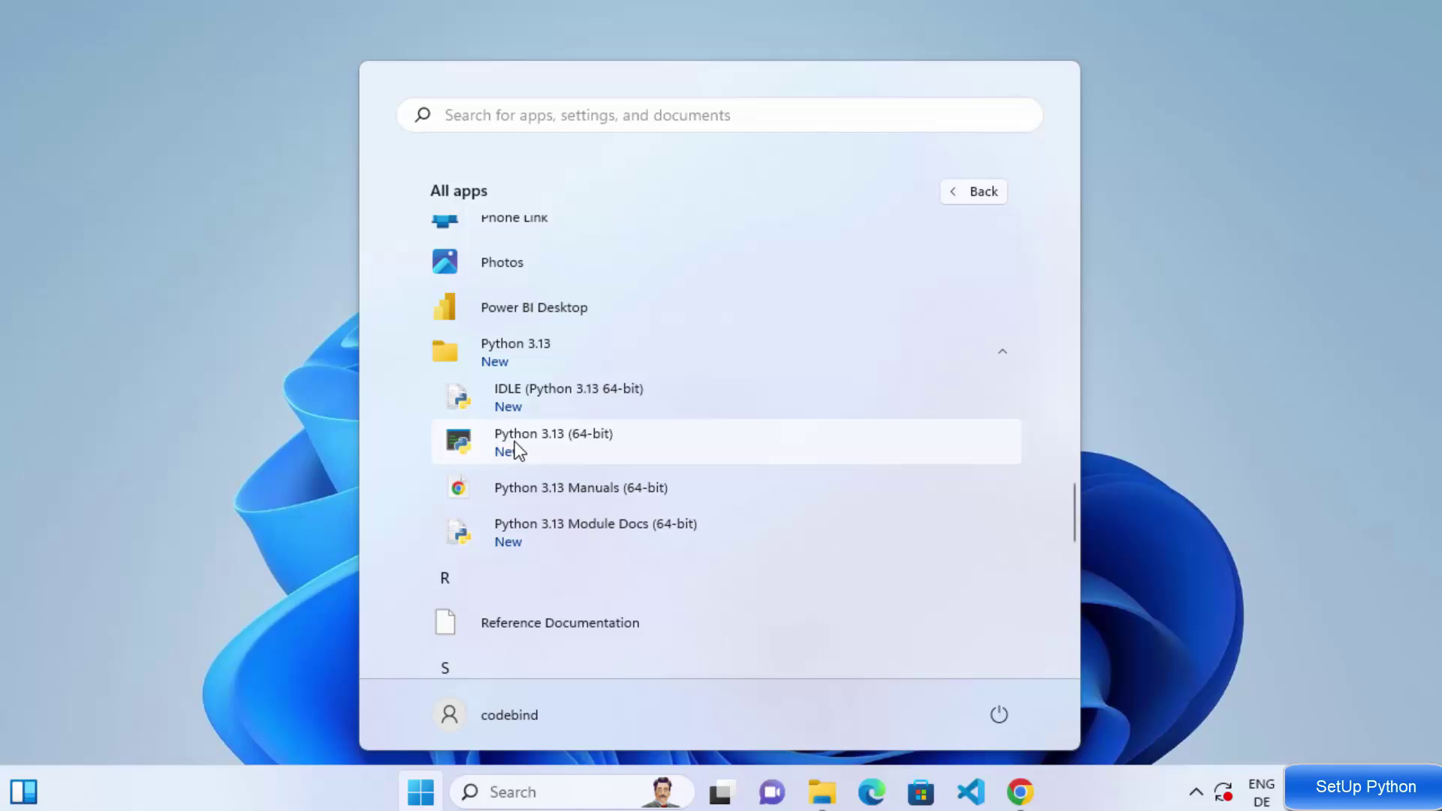
click(562, 440)
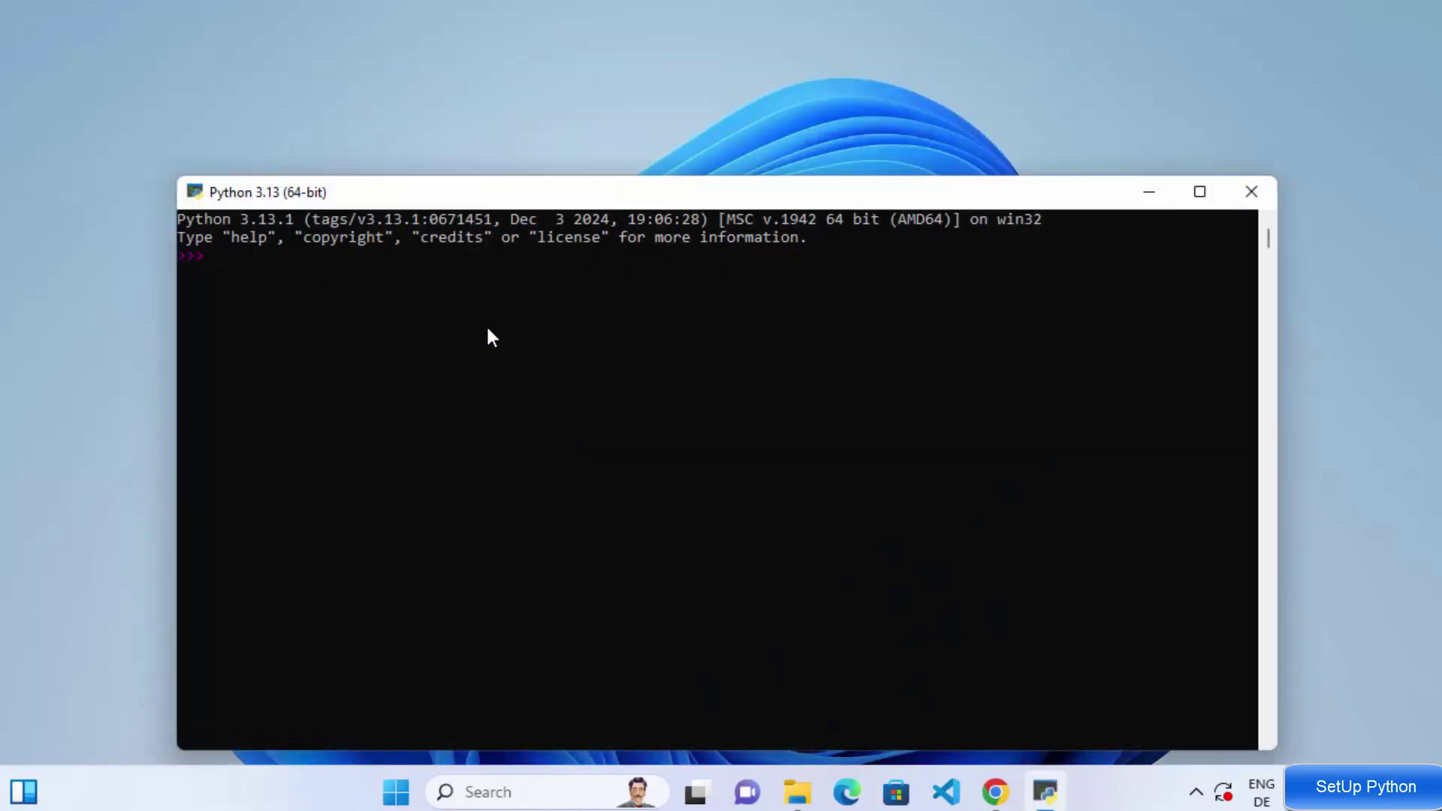
Step: Set the Python console's font size to 24, dismiss the shortcut error and maximize the console window
drag(584, 199, 612, 154)
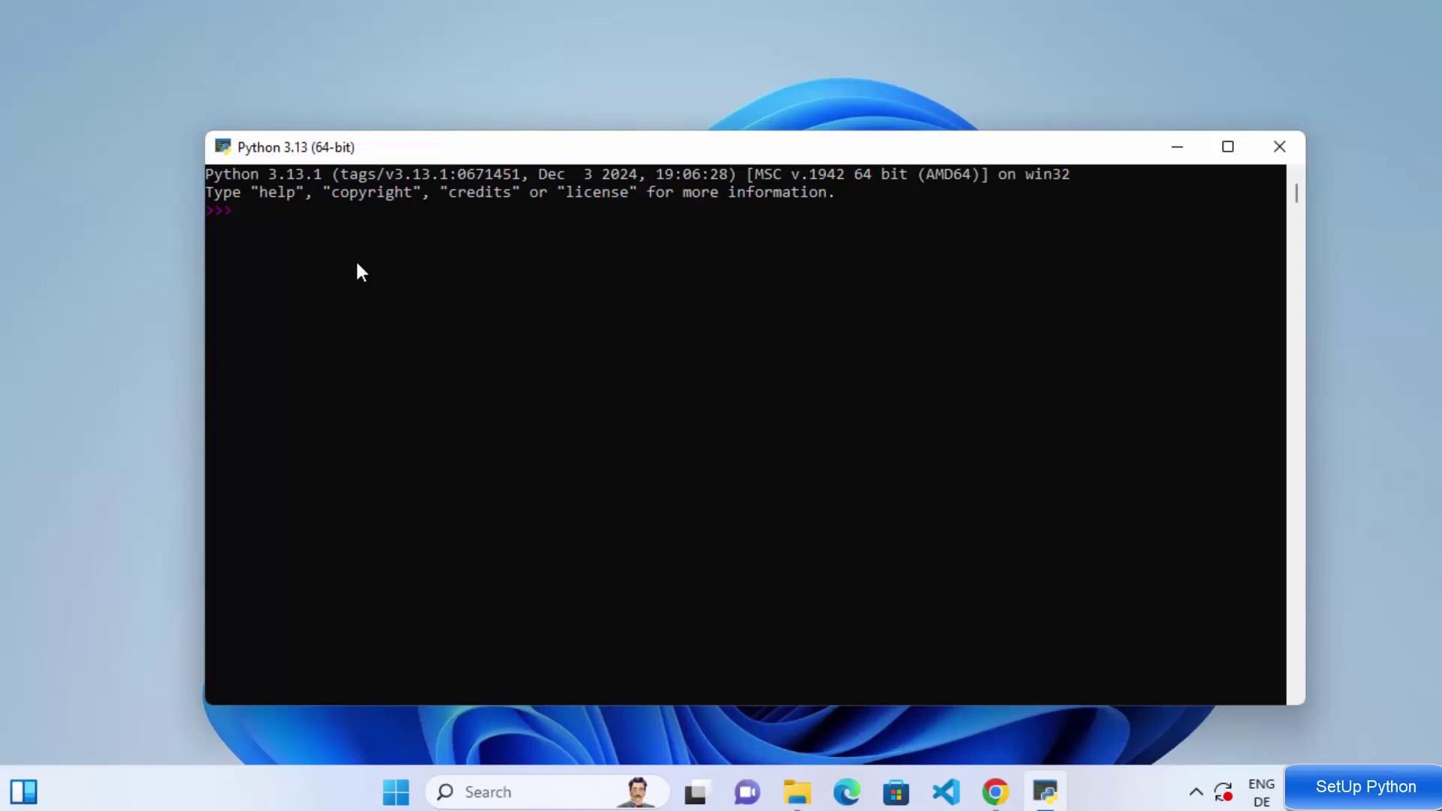
click(229, 151)
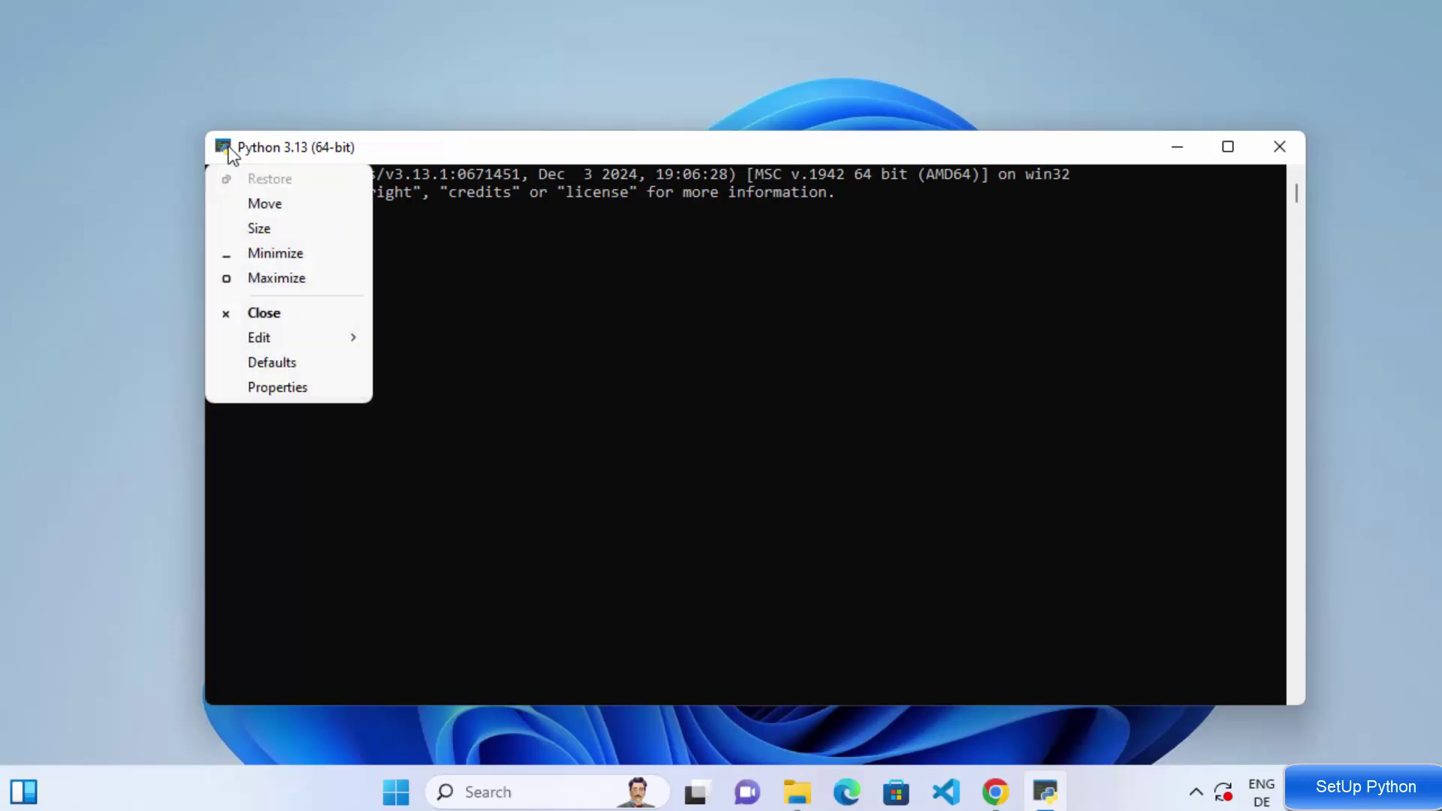
click(263, 386)
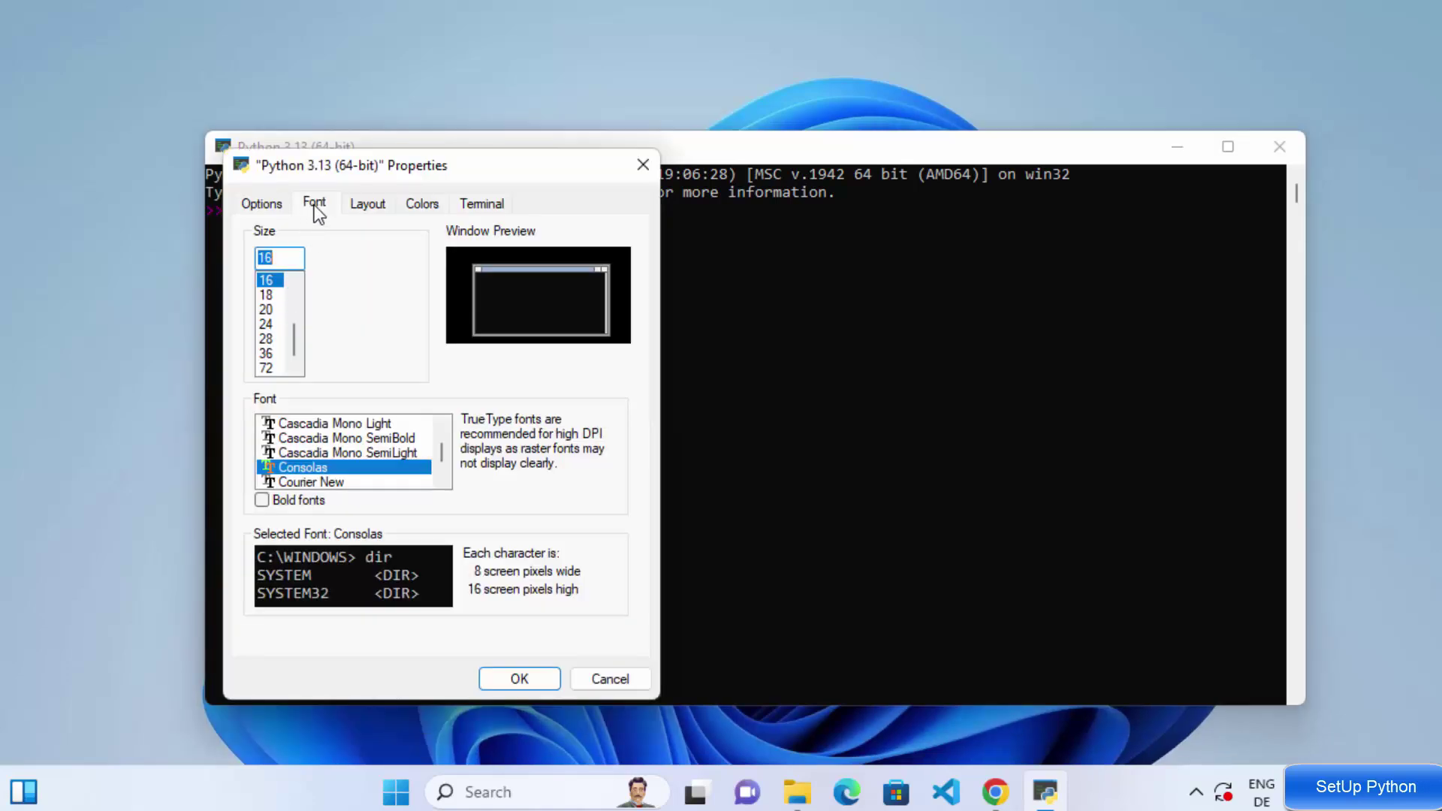
click(266, 324)
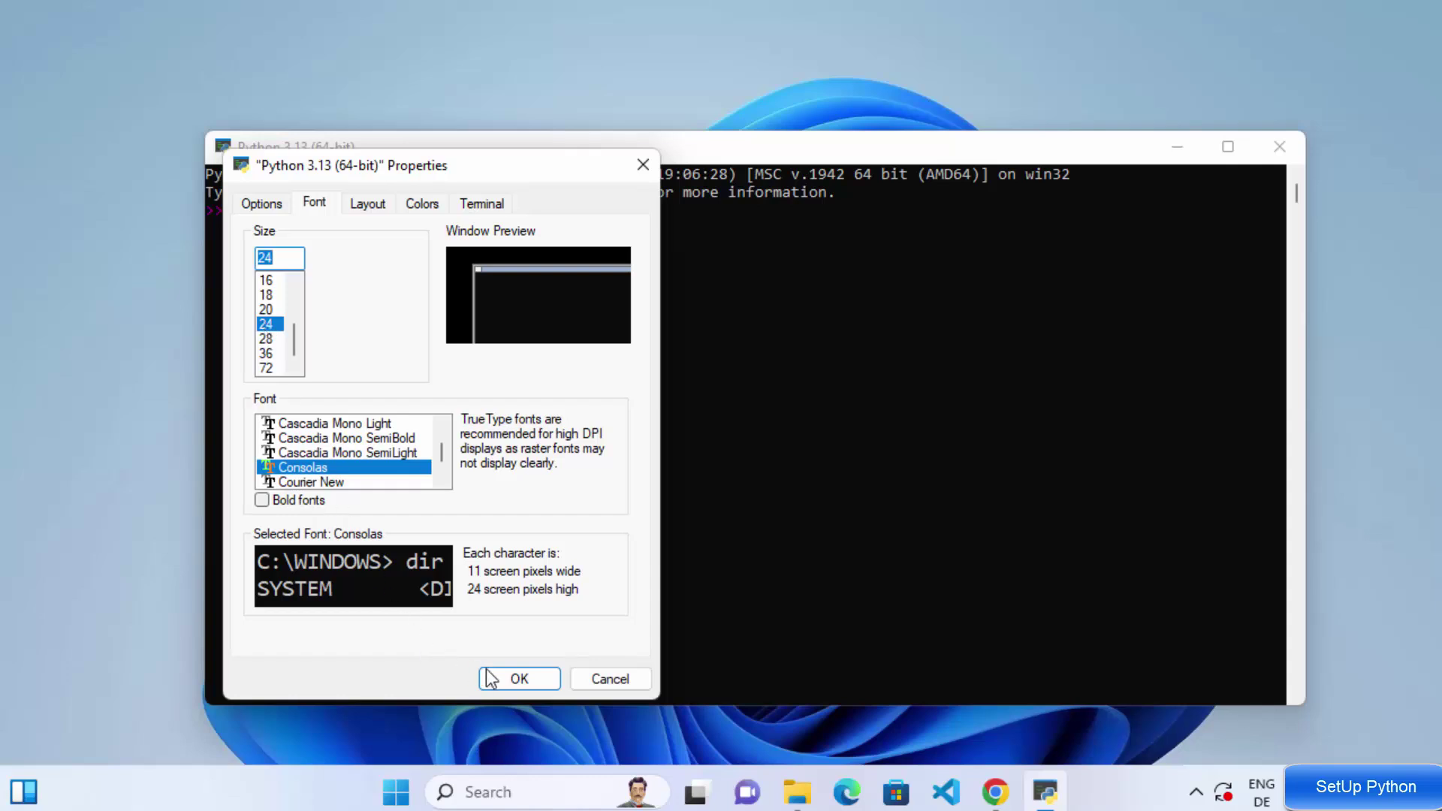
click(515, 679)
click(882, 482)
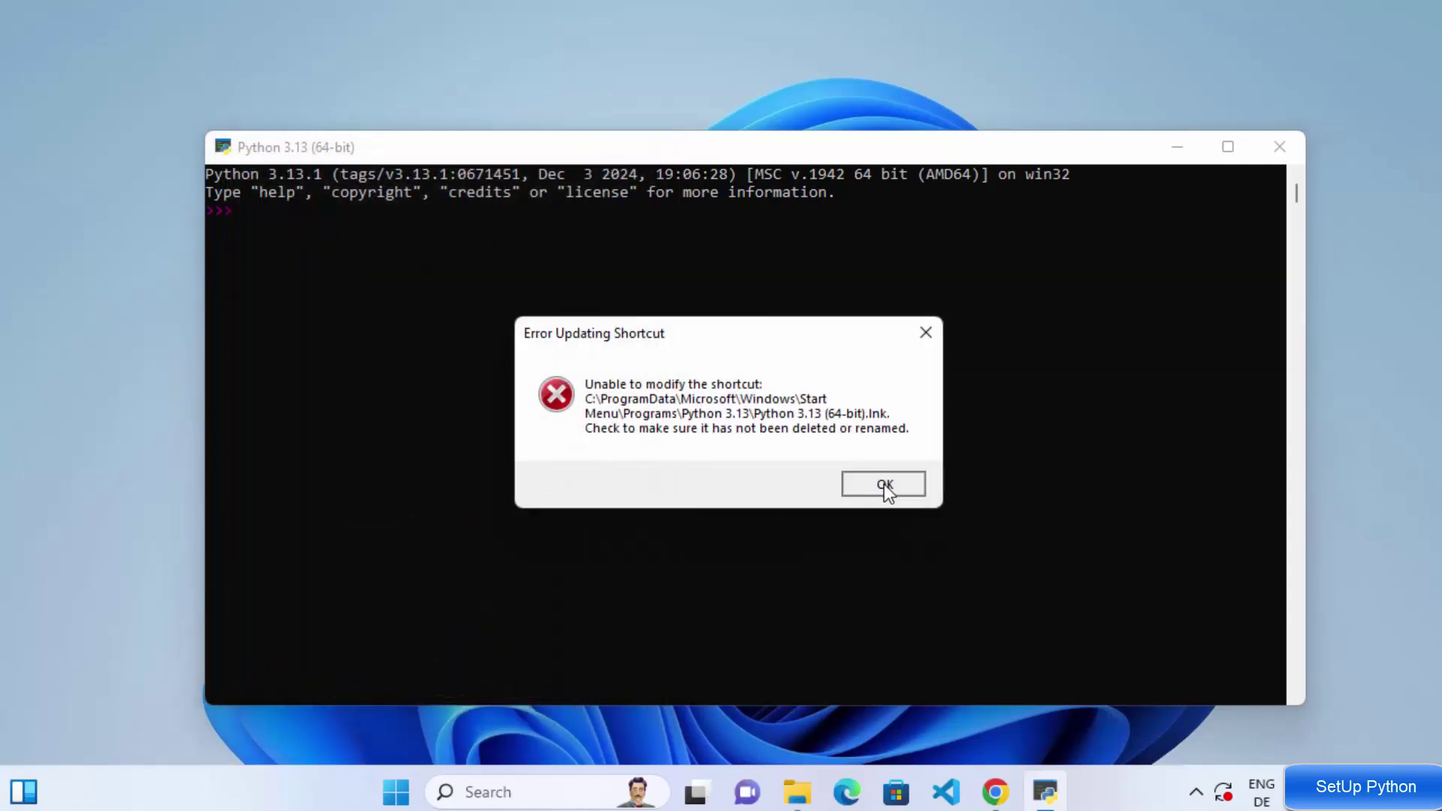
double_click(782, 147)
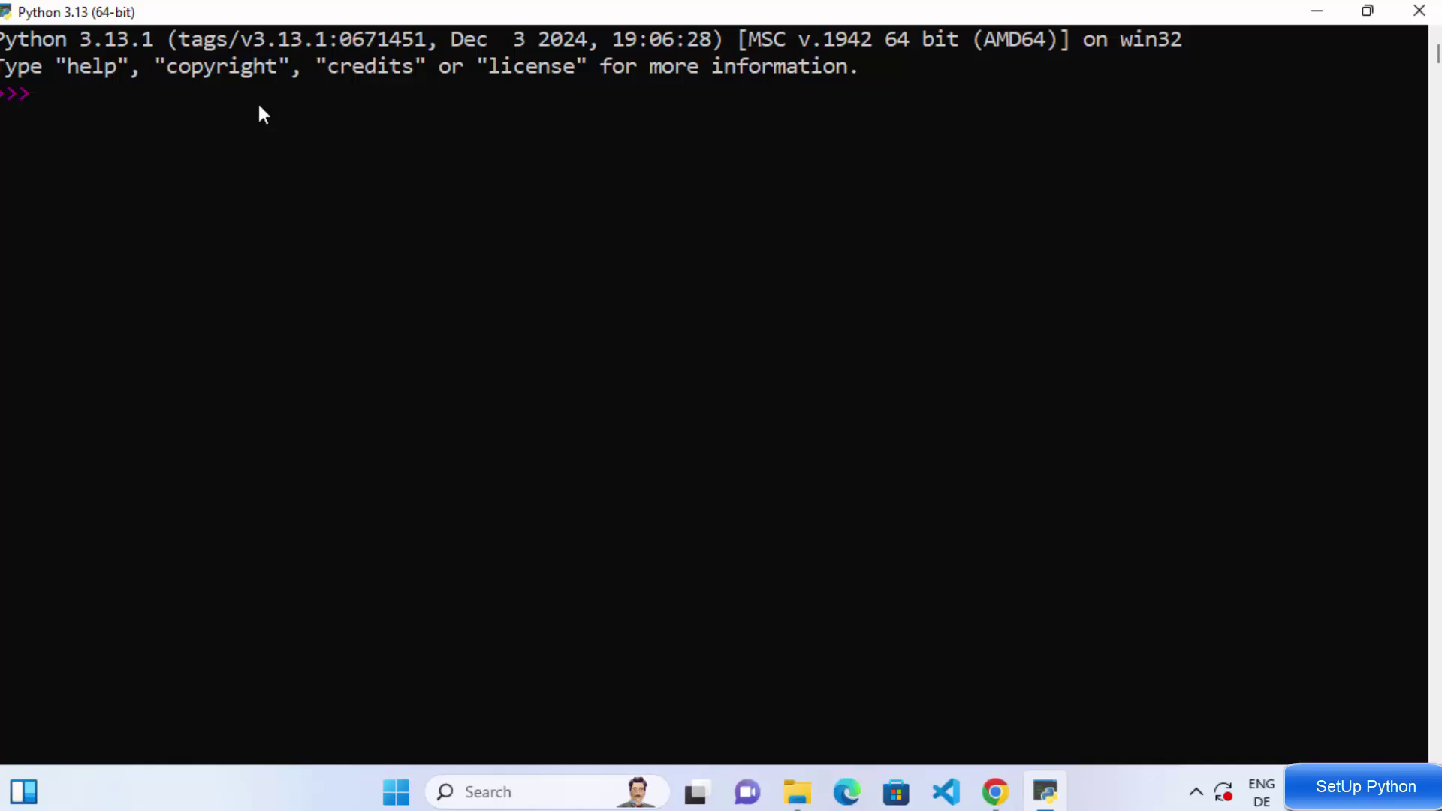
Step: Evaluate 5+5 in the Python console and shift its window away from the screen edge
text(5+5)
key(Return)
drag(314, 12, 331, 27)
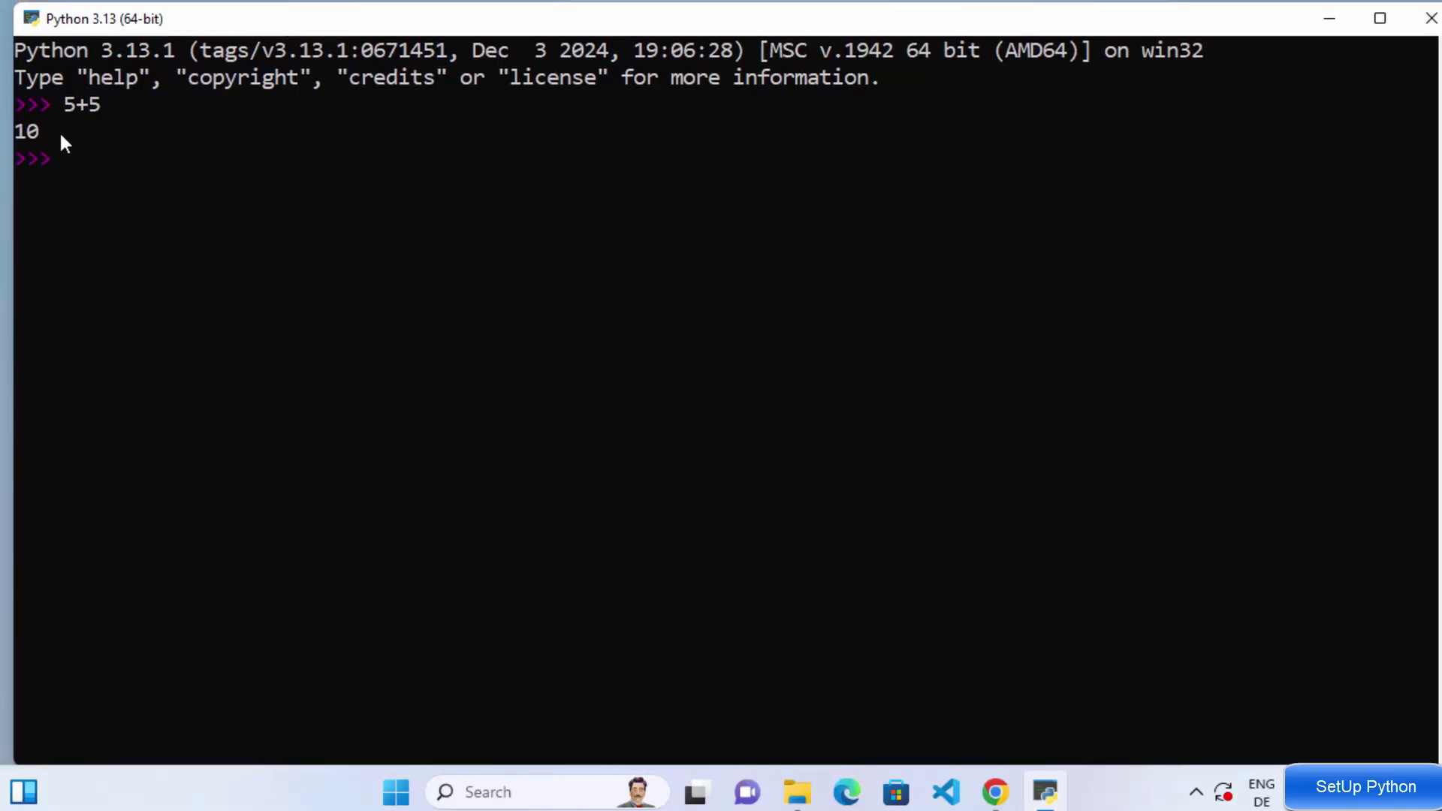
Step: Run print("Hello World") in the Python console
click(120, 156)
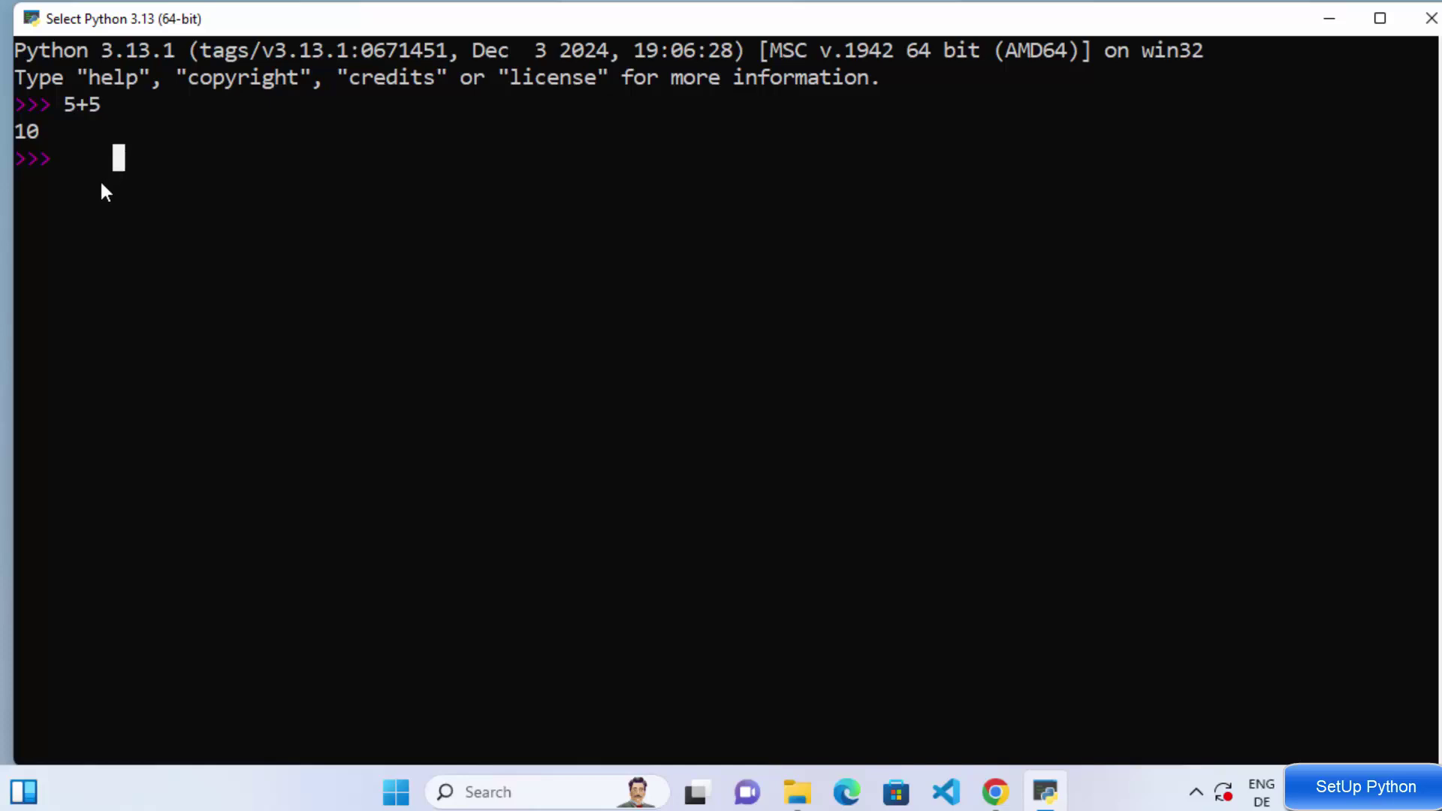
text(print)
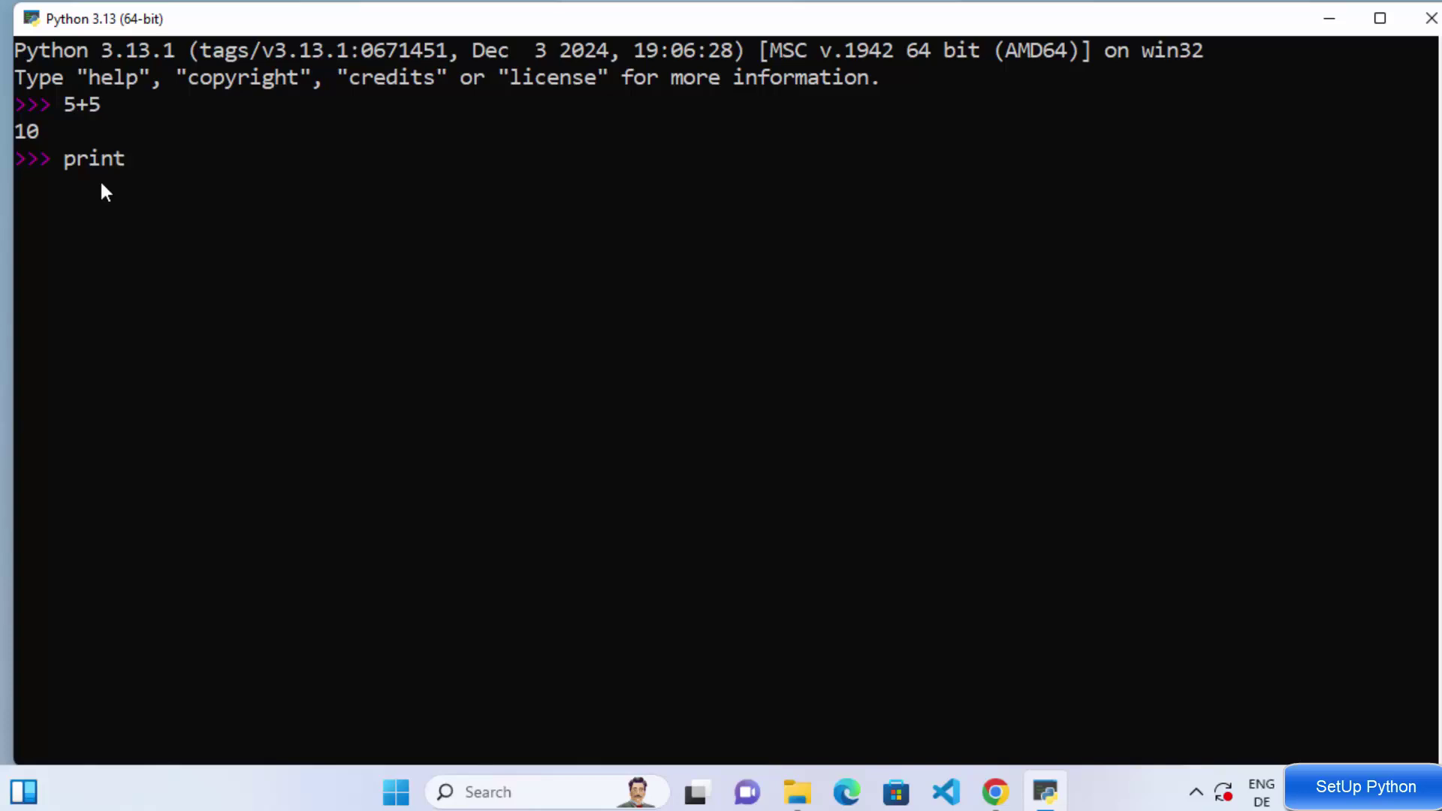
text(())
key(Left)
text("")
key(Left)
text(Hello World)
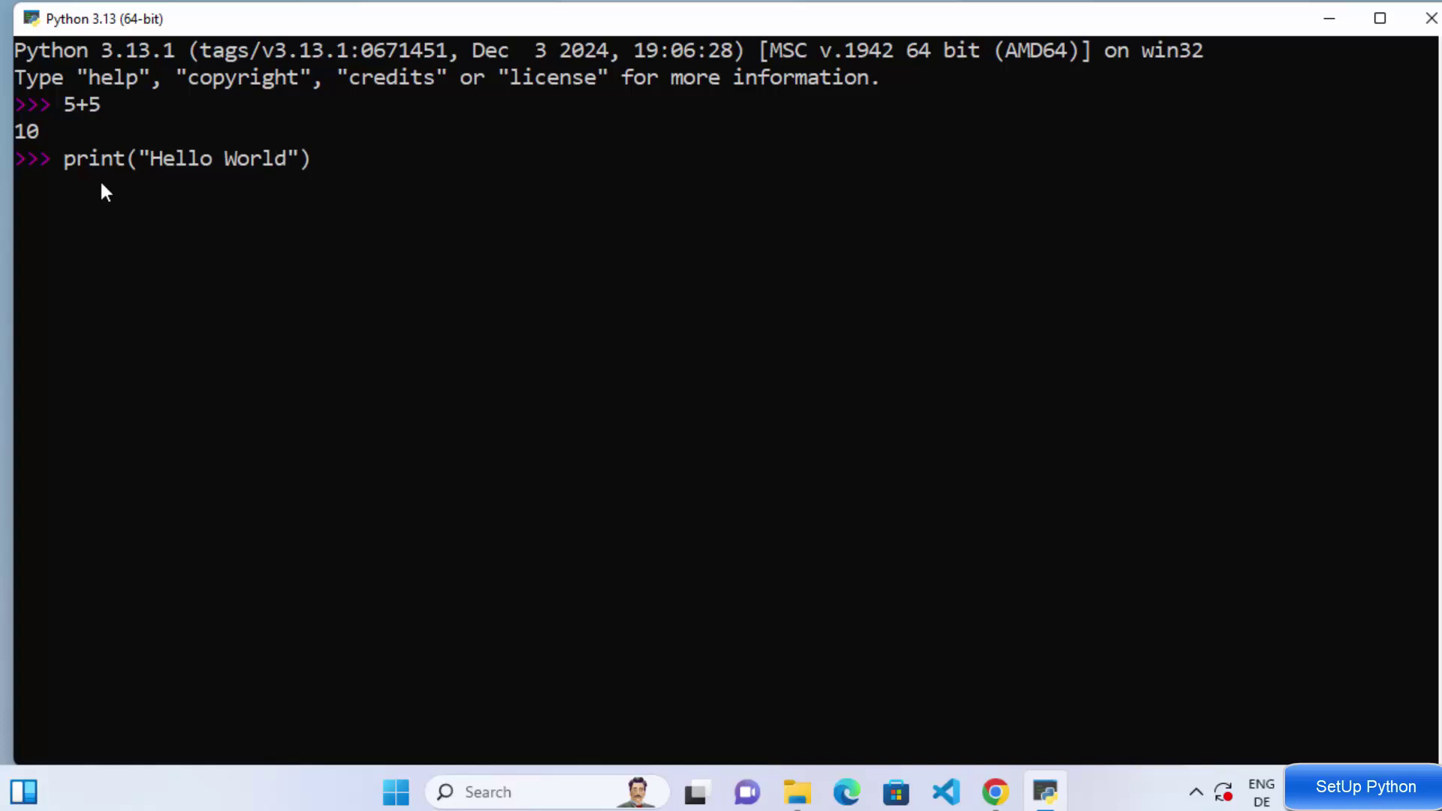
key(Return)
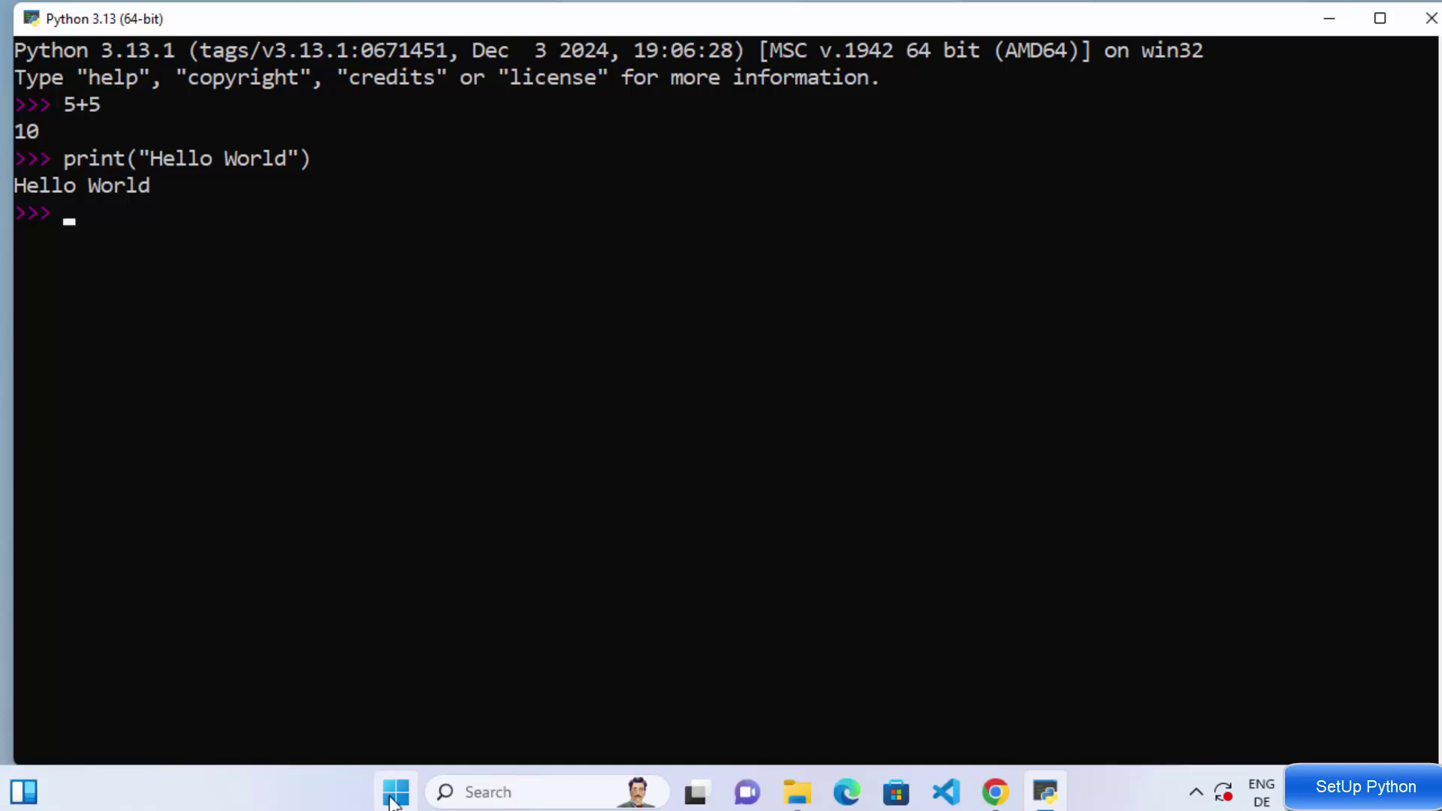
Step: Search Windows for idle and open IDLE (Python 3.13 64-bit)
click(471, 795)
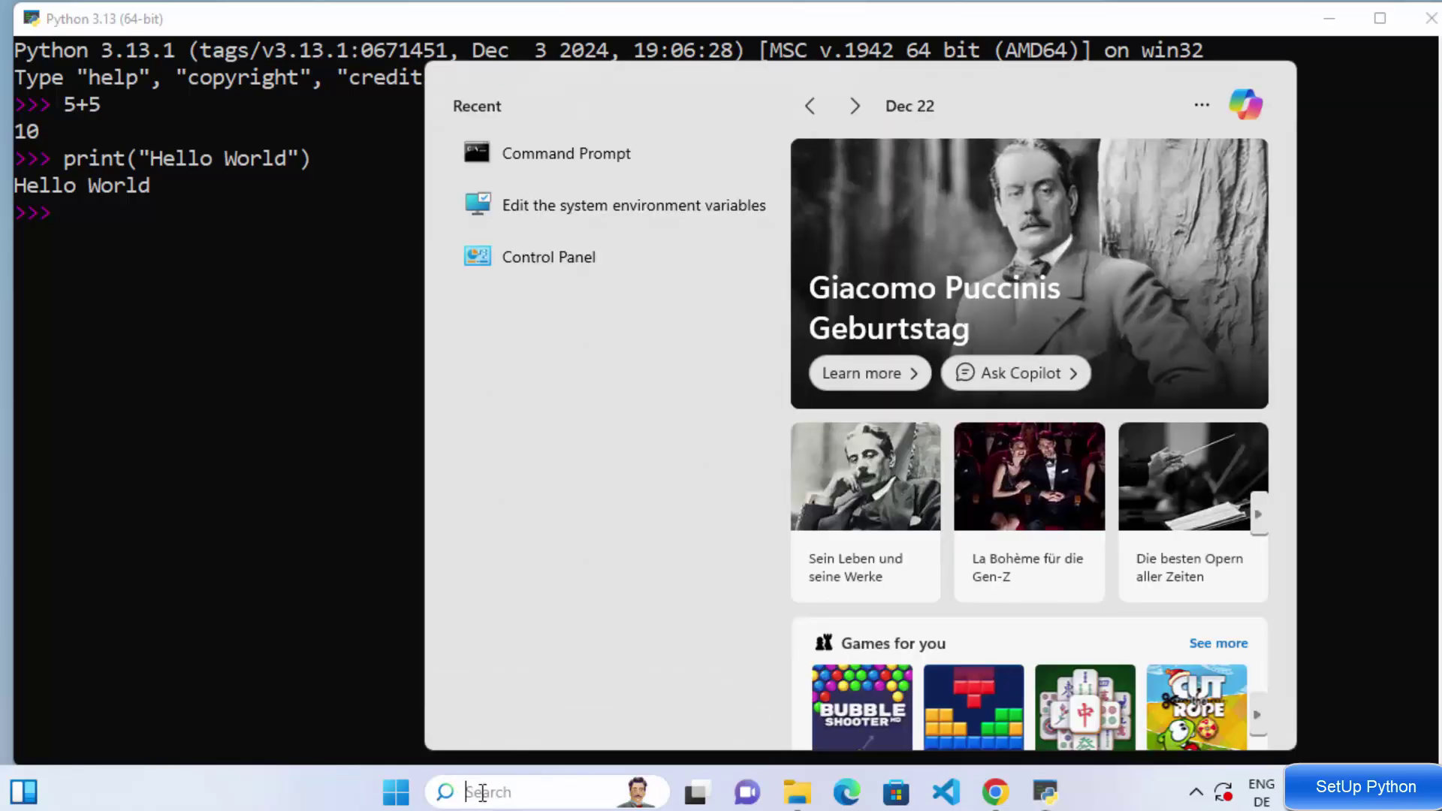
text(idle)
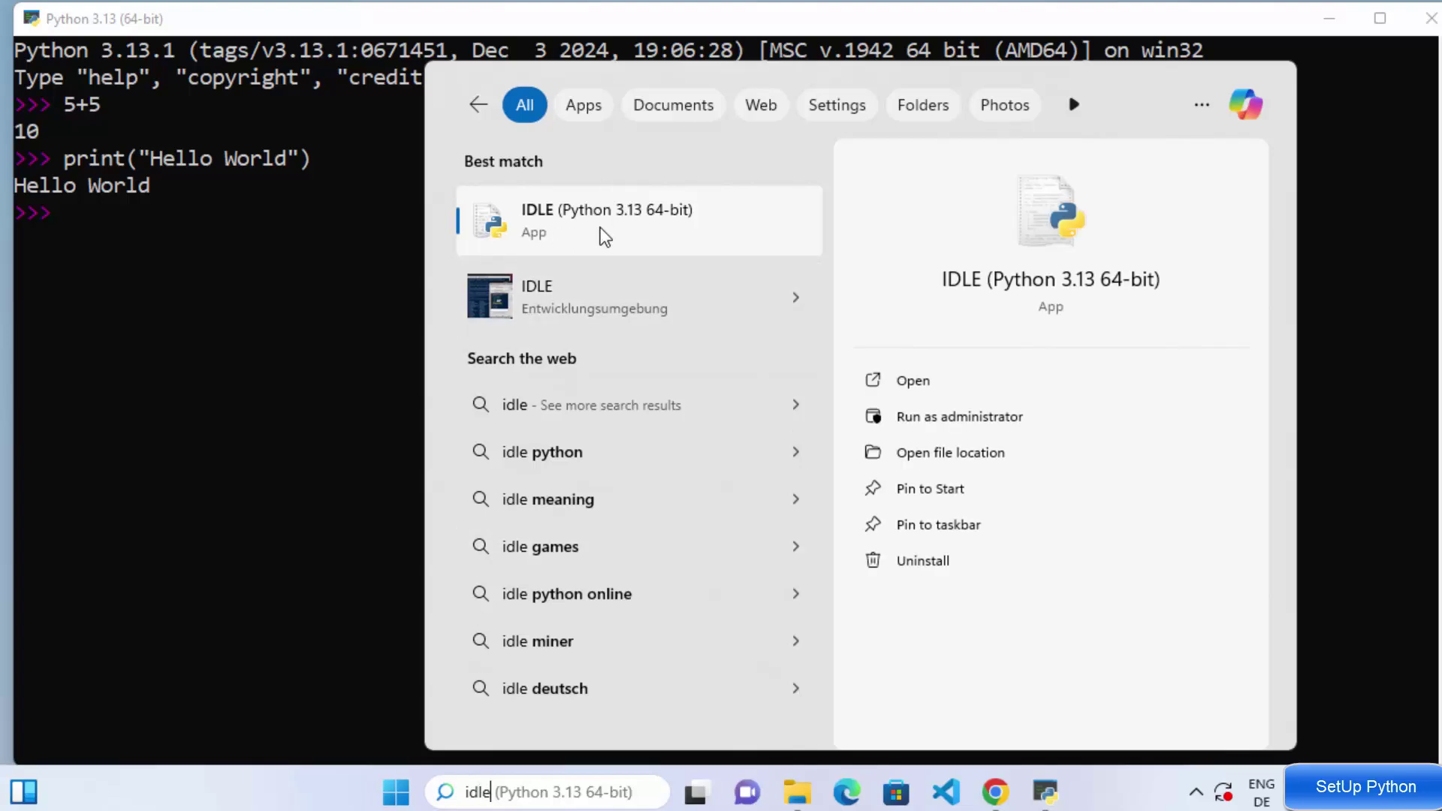
click(604, 237)
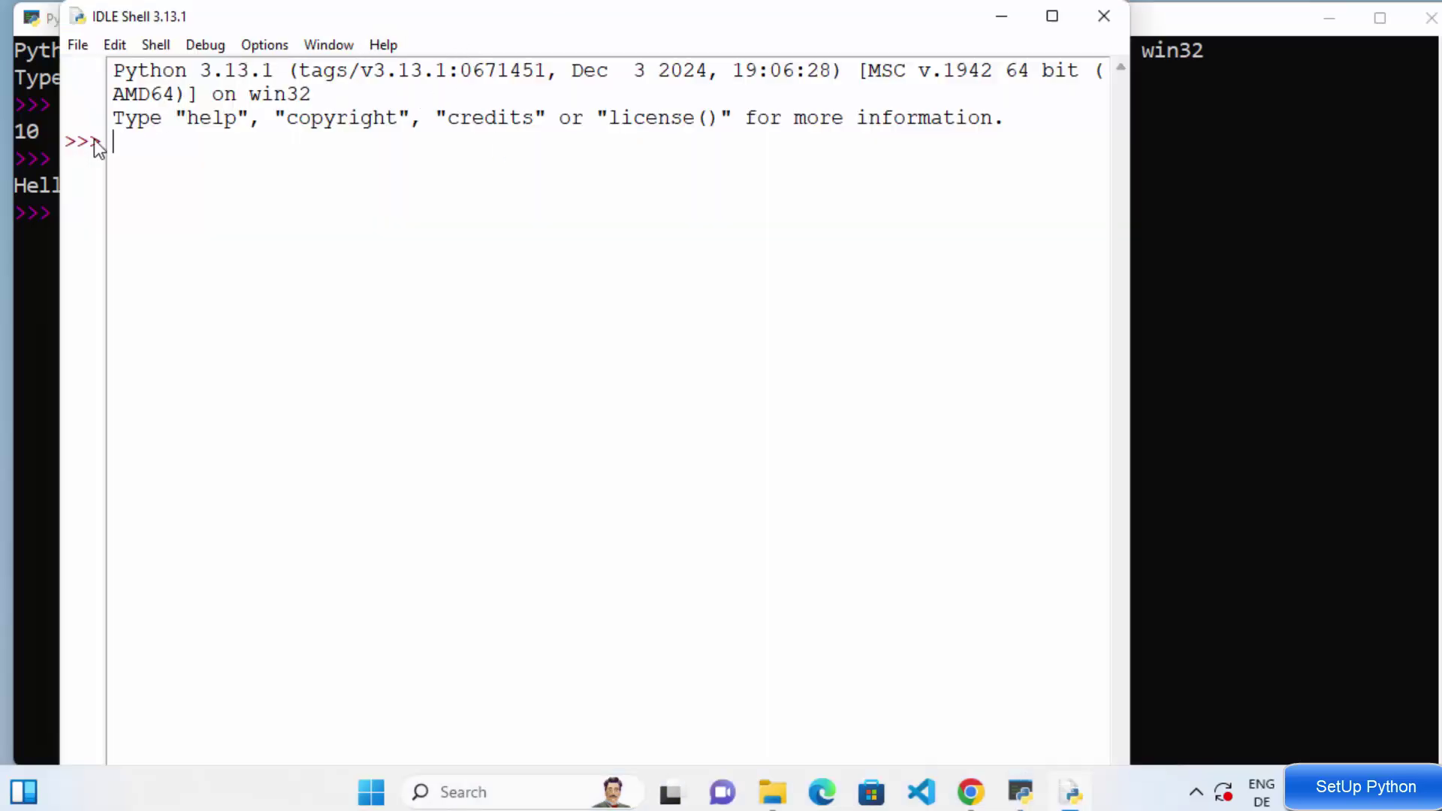
Step: Evaluate 5+5 and run print("Hello World") in the IDLE shell
text(5+5)
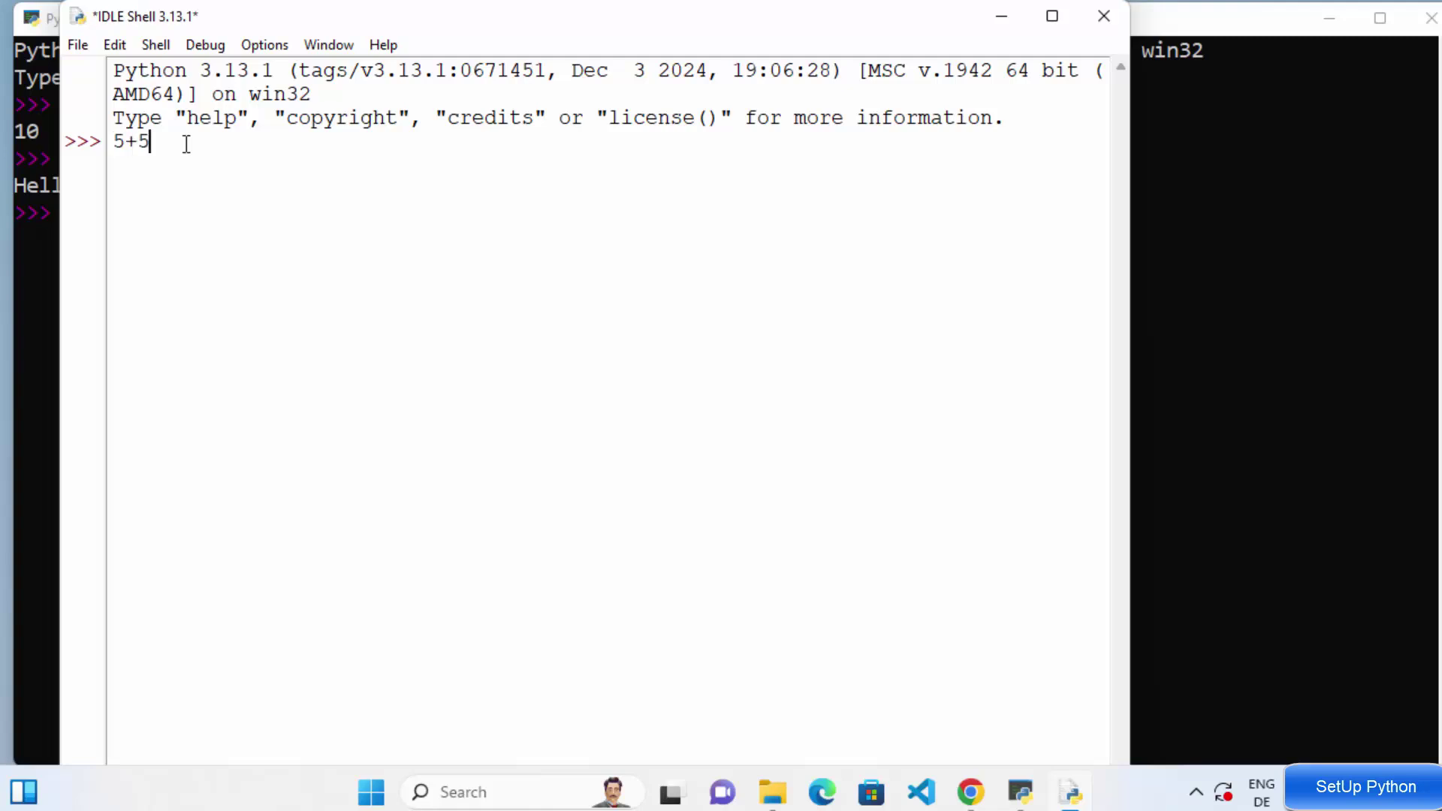
key(Return)
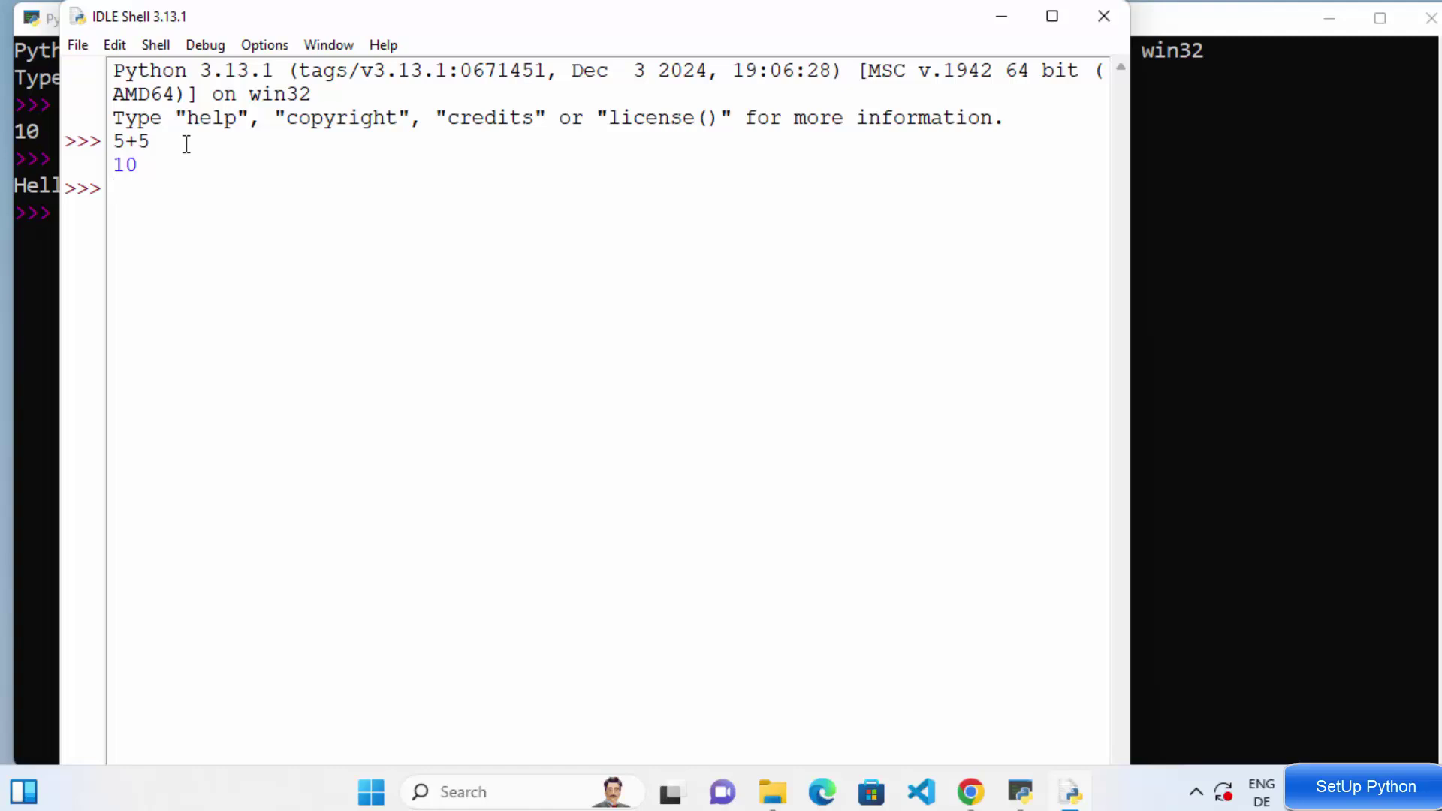
text(prin)
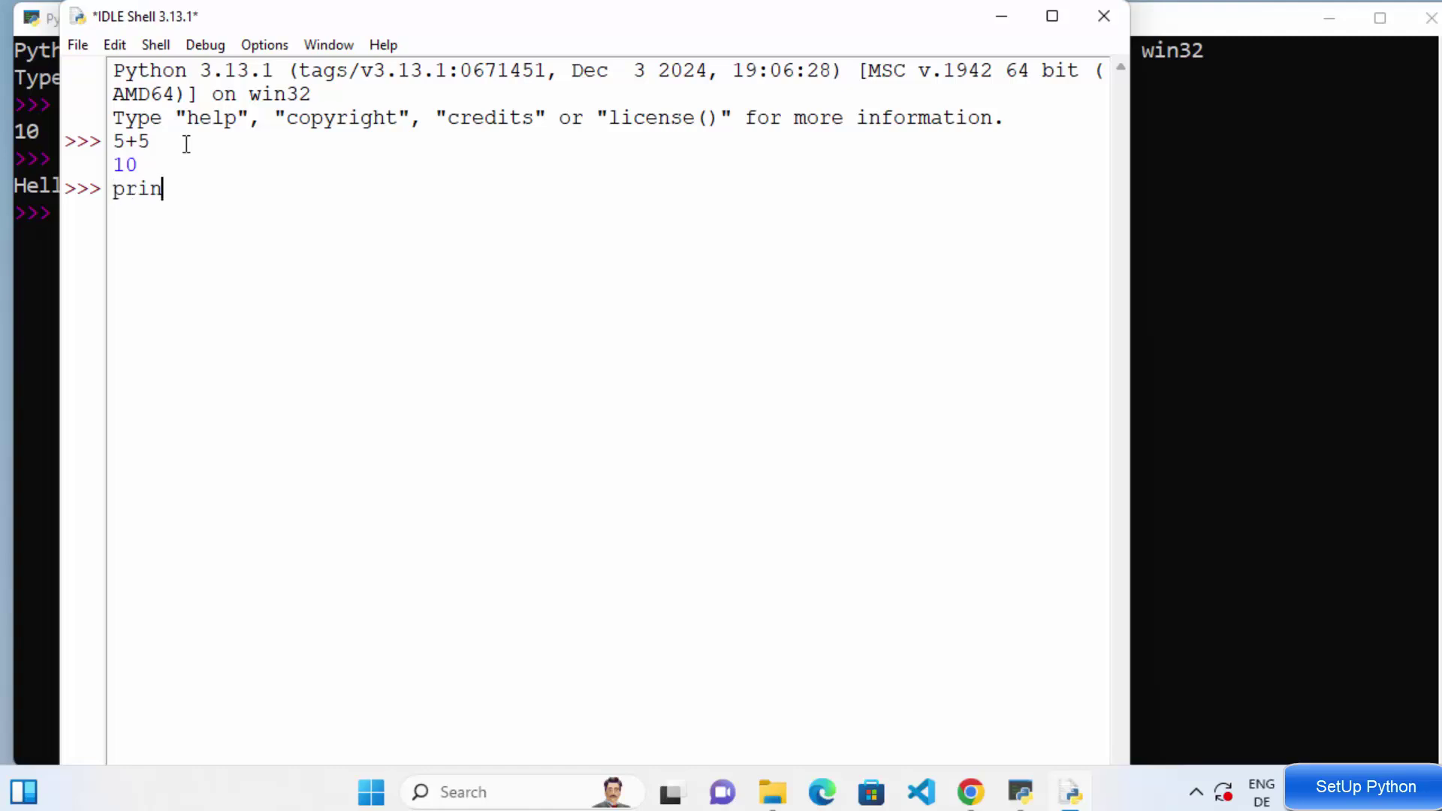
text(t()
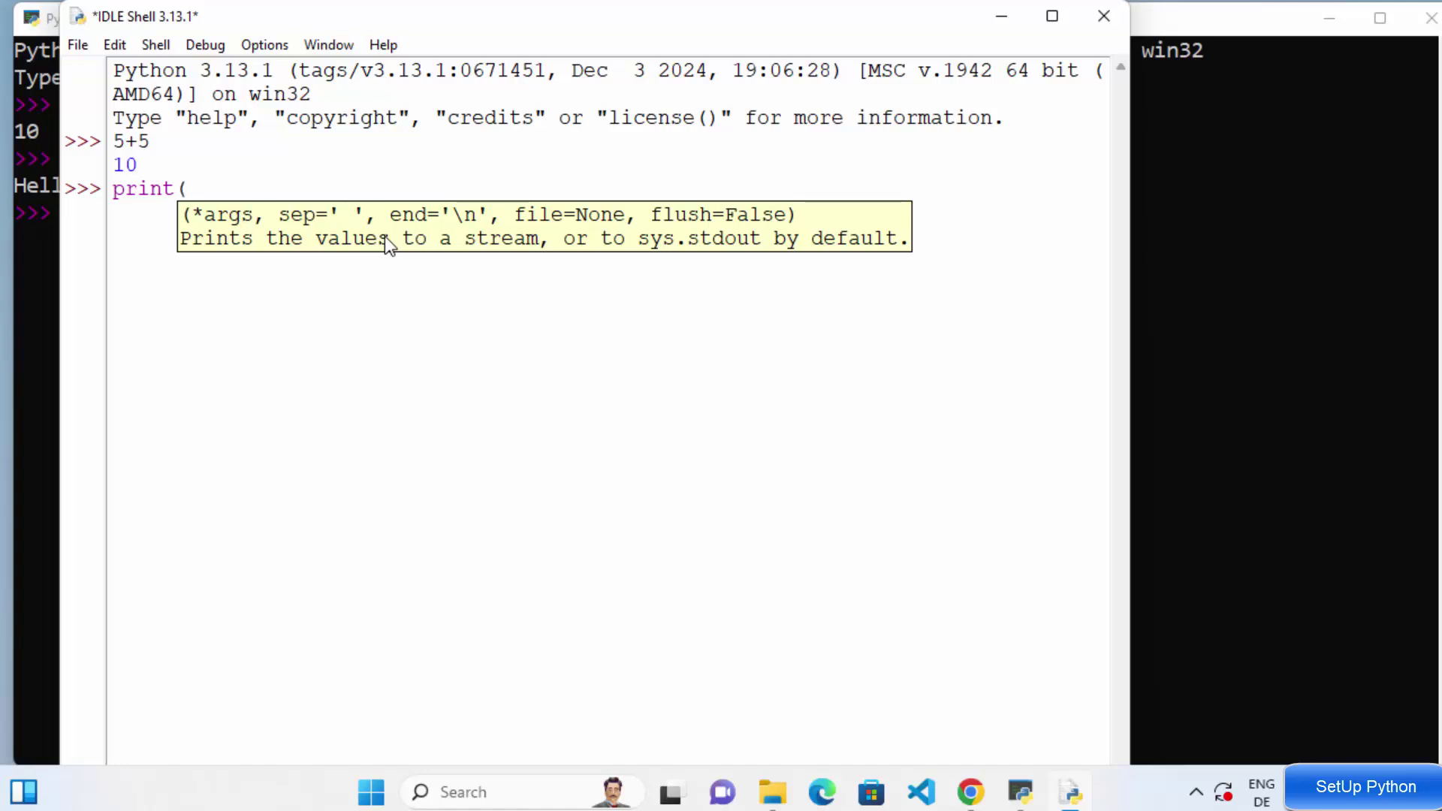
text("")
key(Left)
text(Hello World)
key(Right)
text())
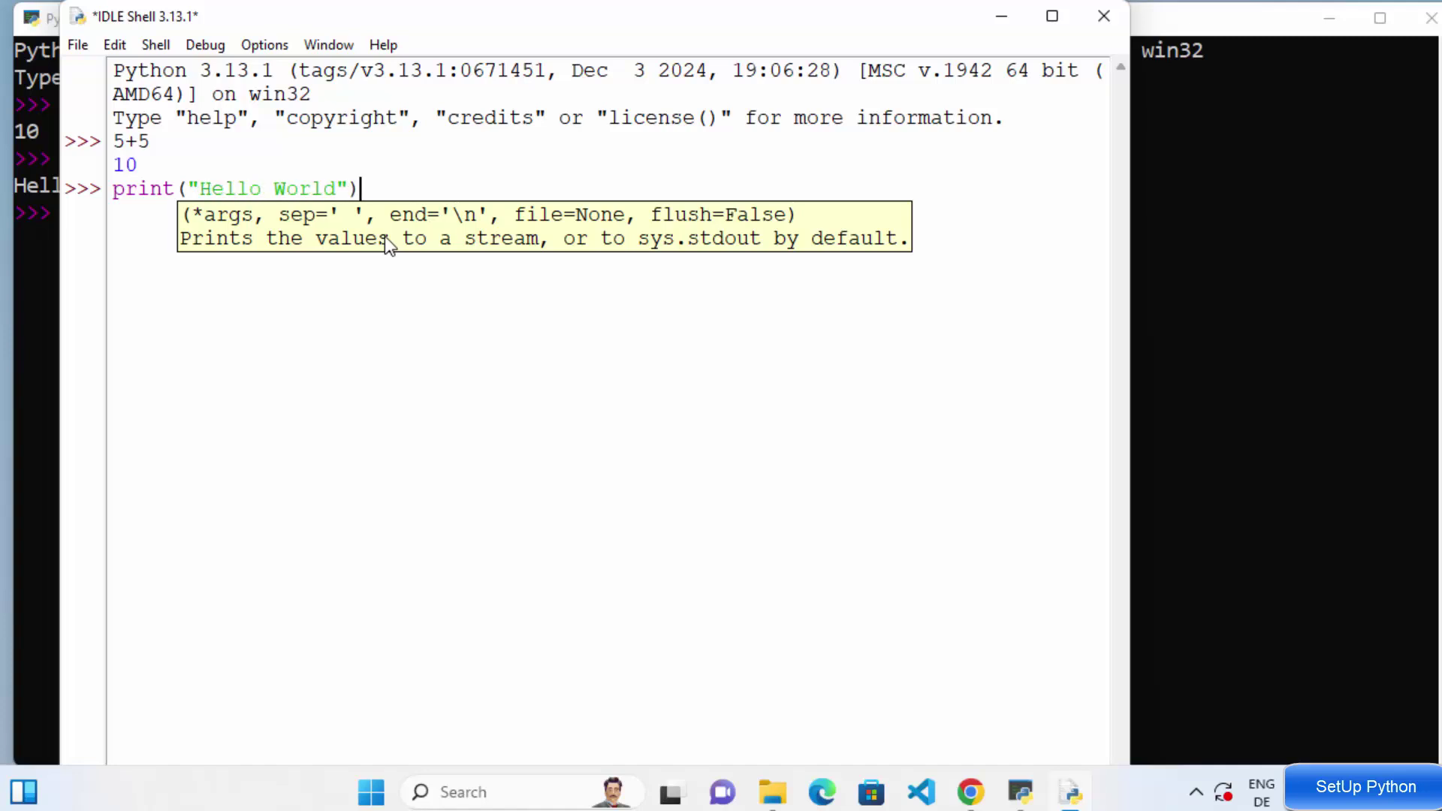
key(Return)
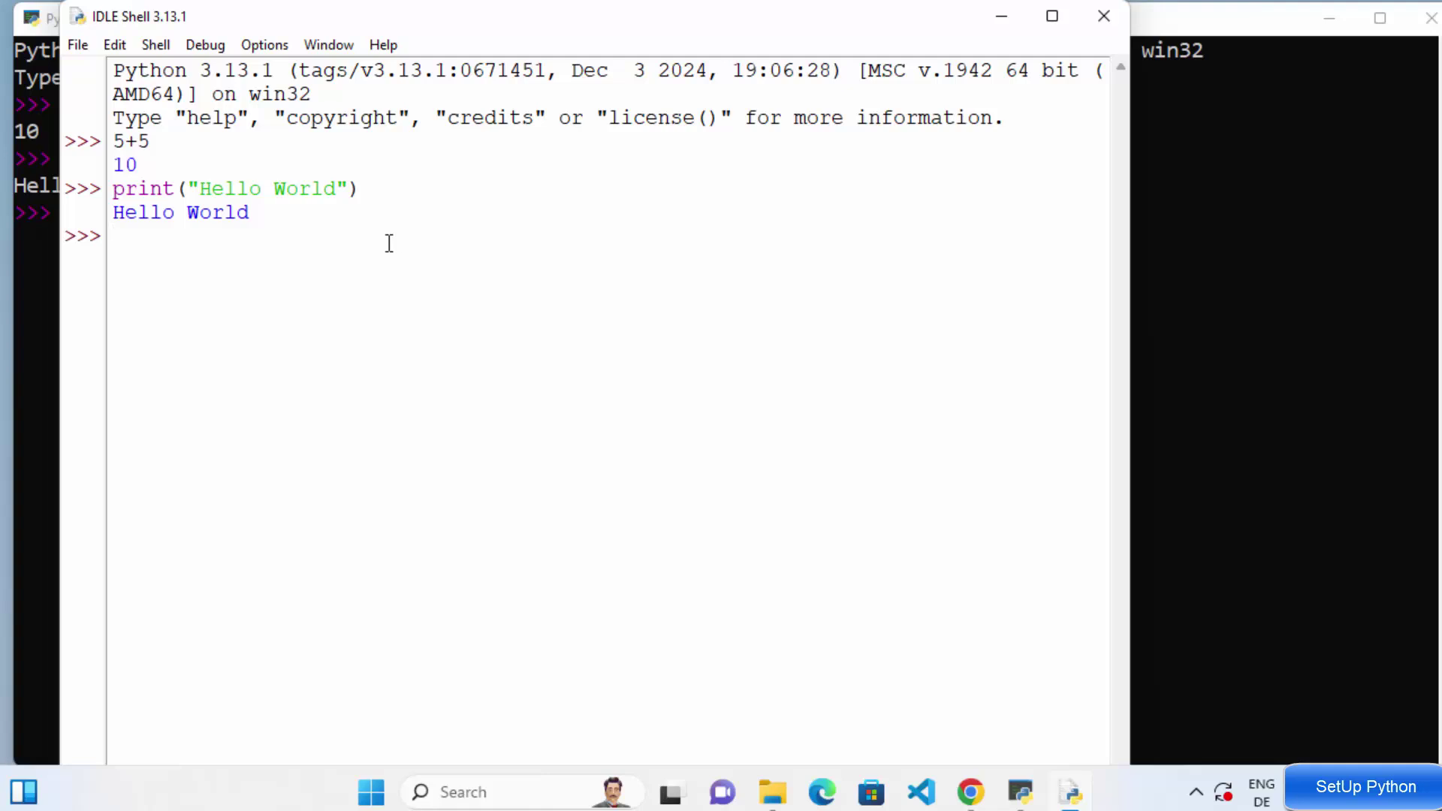
Step: Create a new IDLE script file and save it as test.py in the test folder inside Documents
click(83, 47)
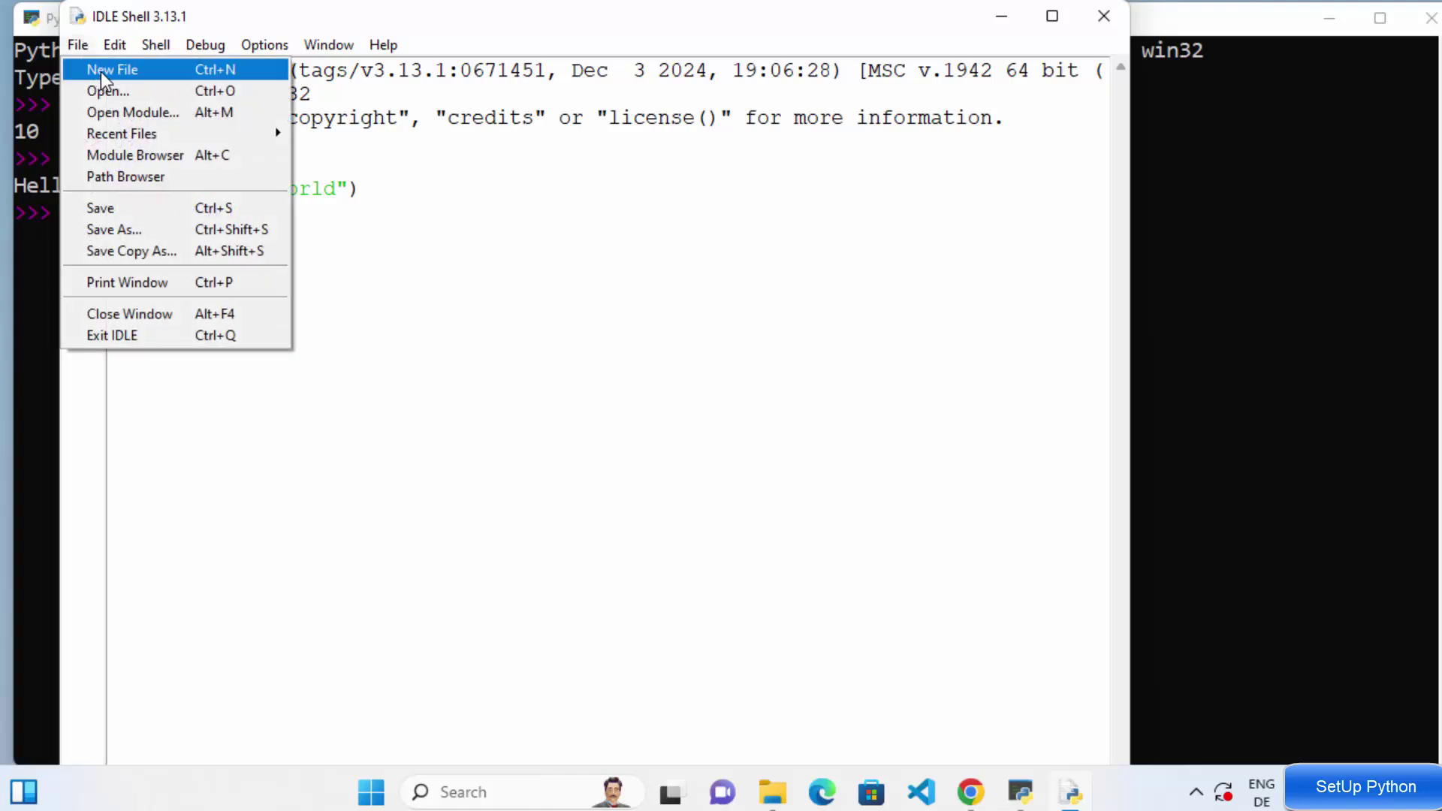
click(101, 71)
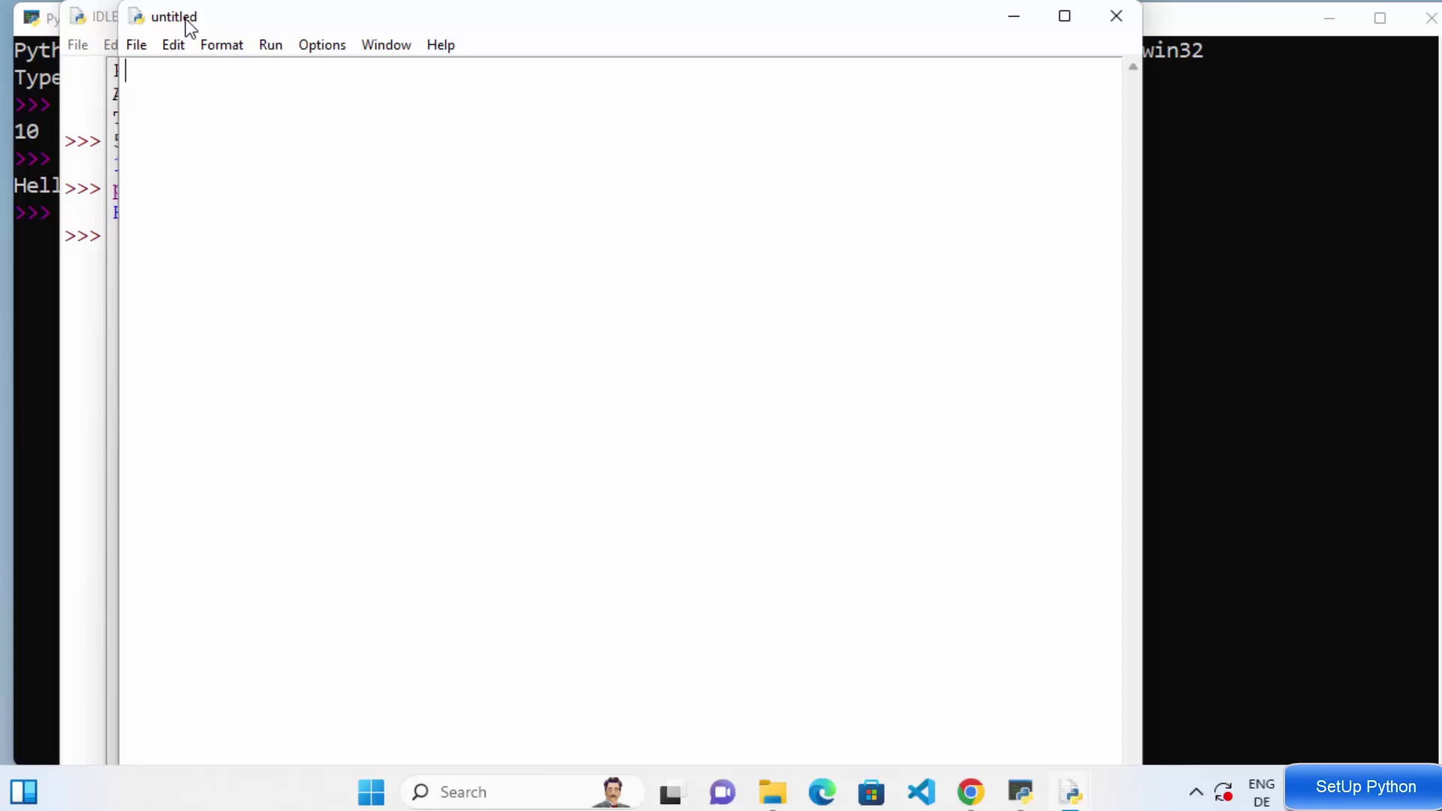
click(135, 47)
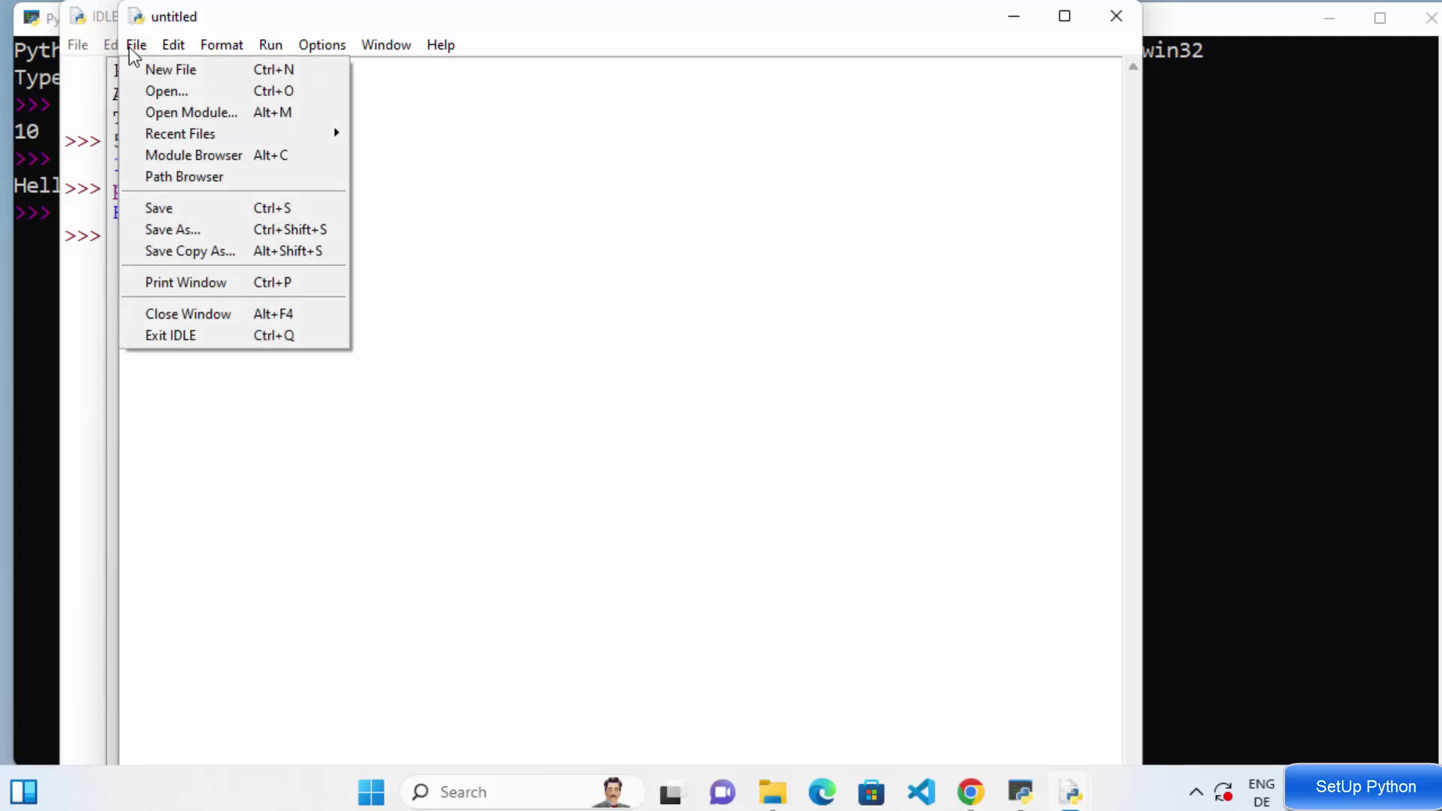
click(174, 230)
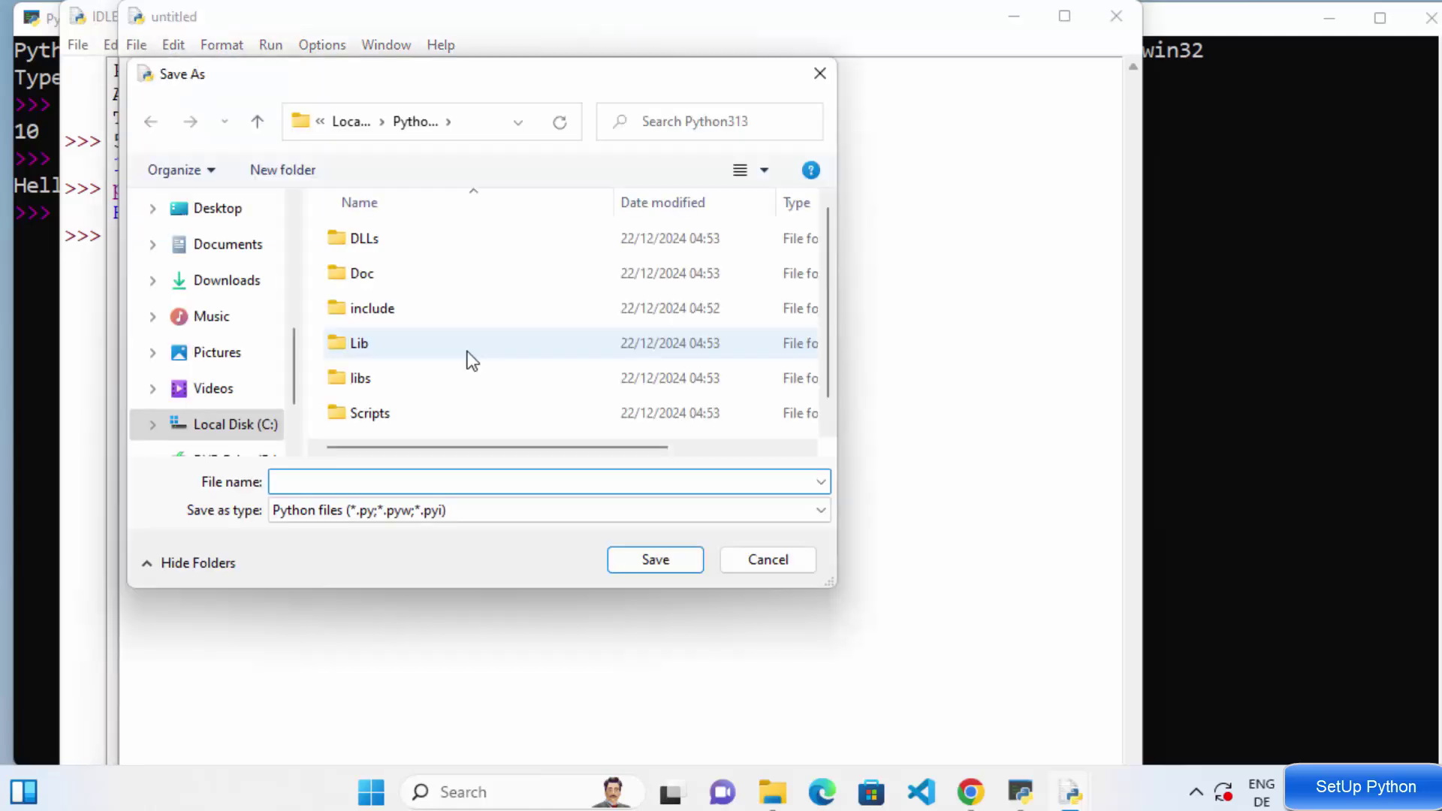
click(229, 249)
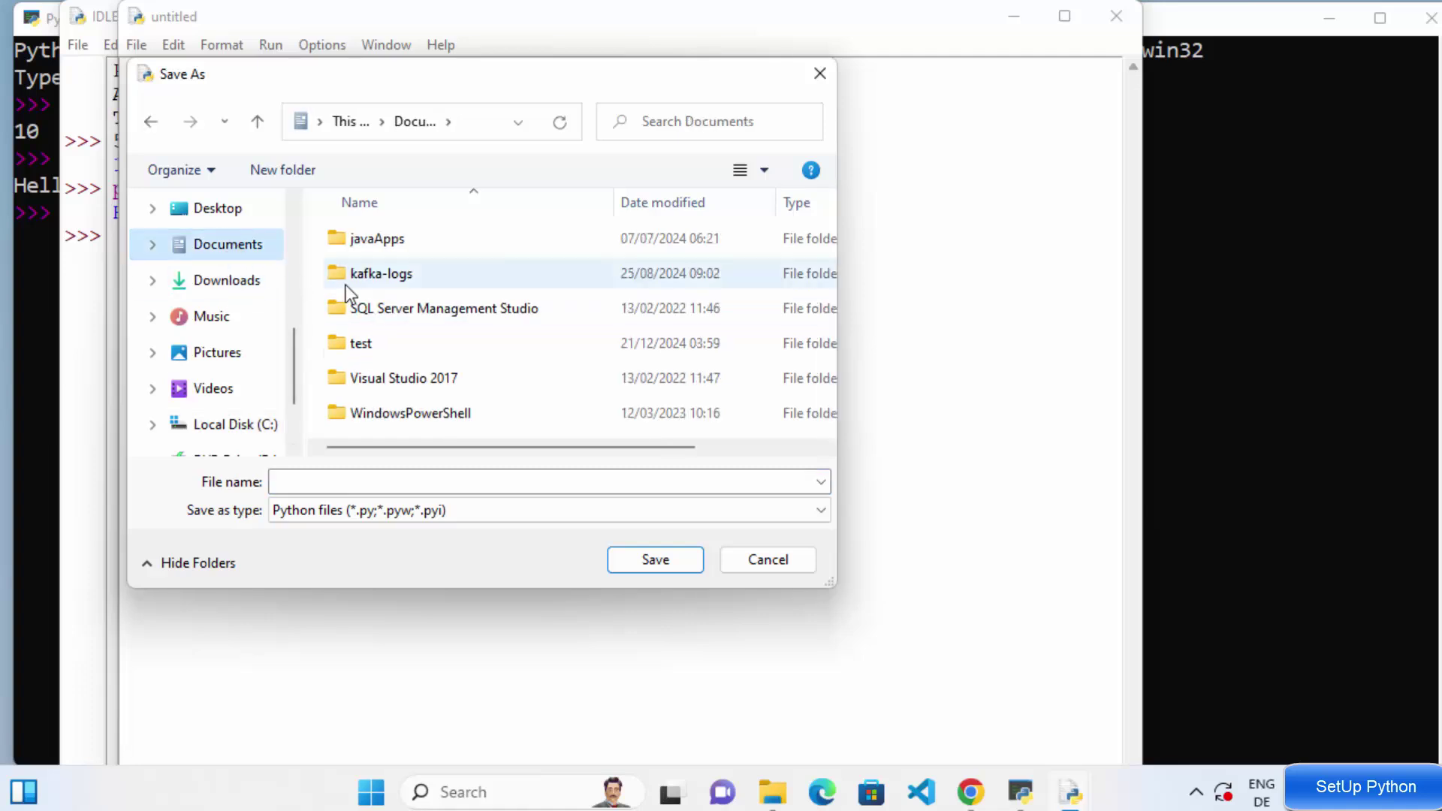
click(362, 344)
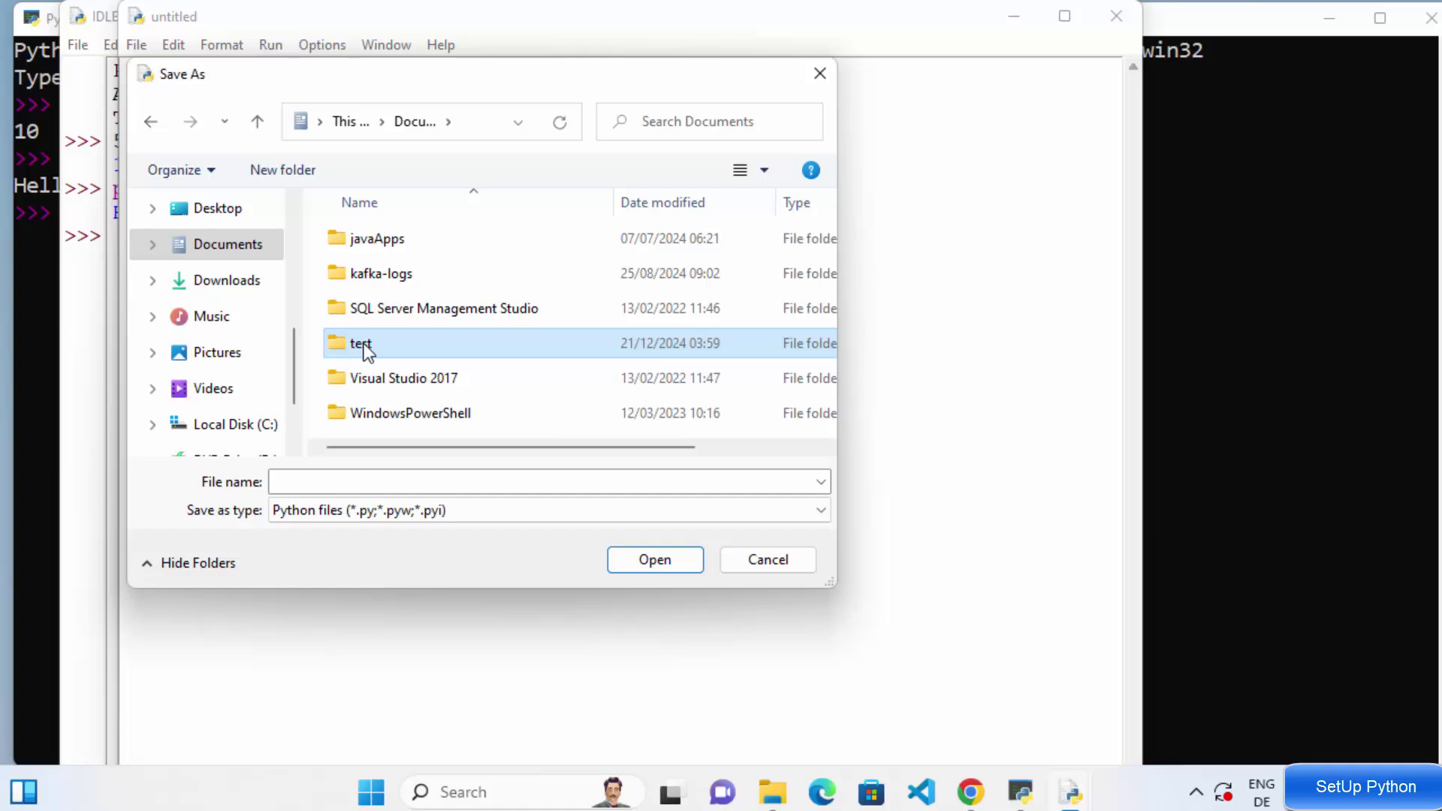
double_click(361, 344)
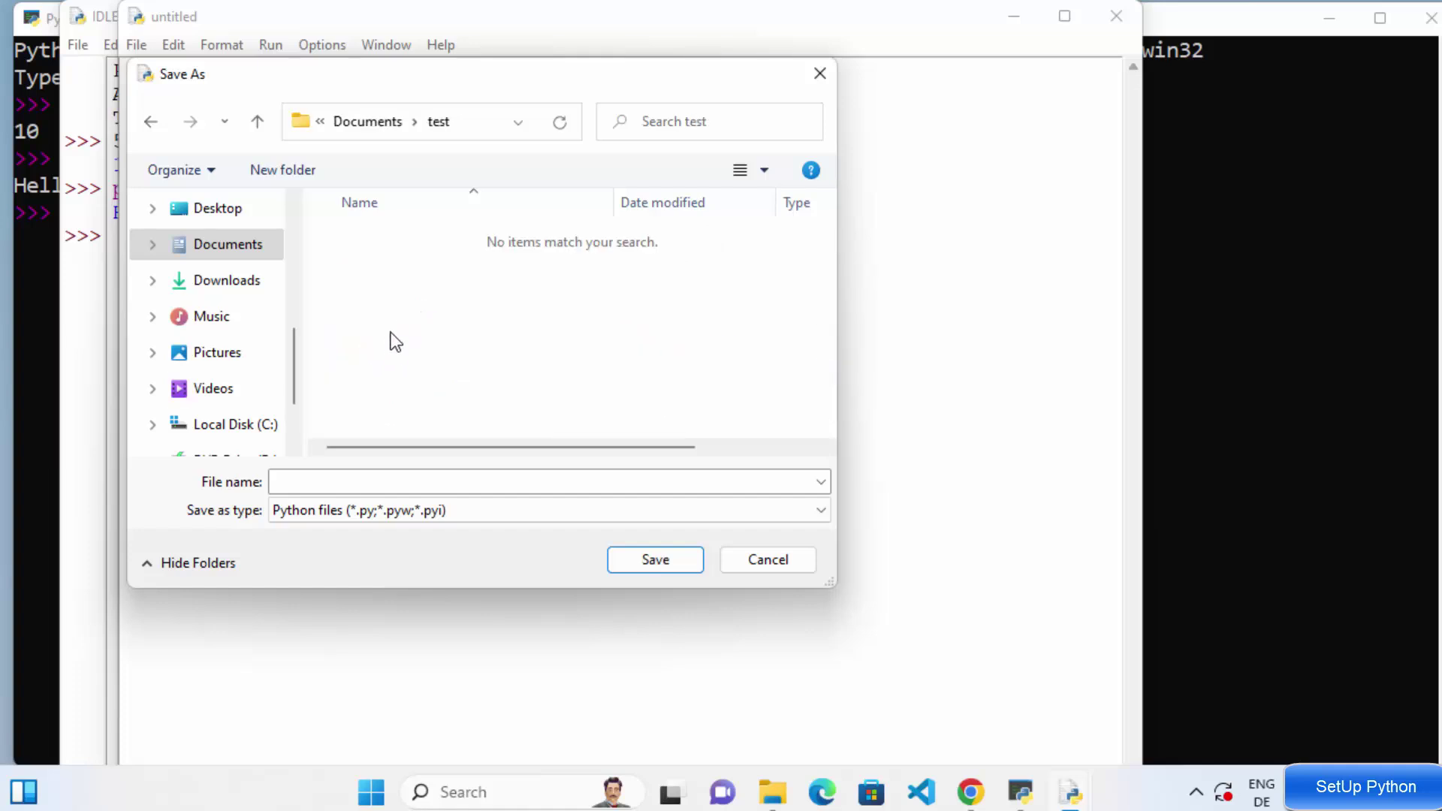
click(317, 482)
text(test)
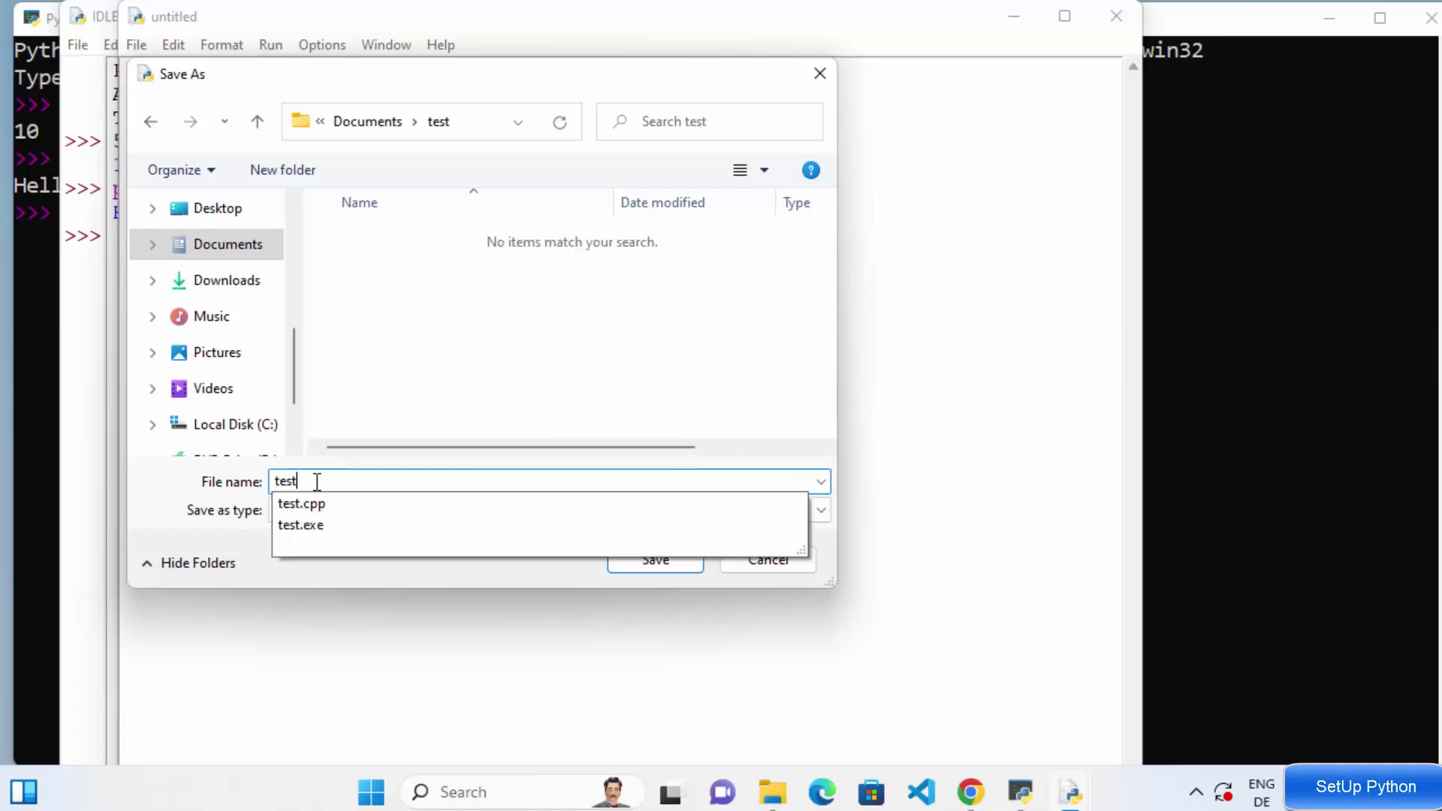
text(.py)
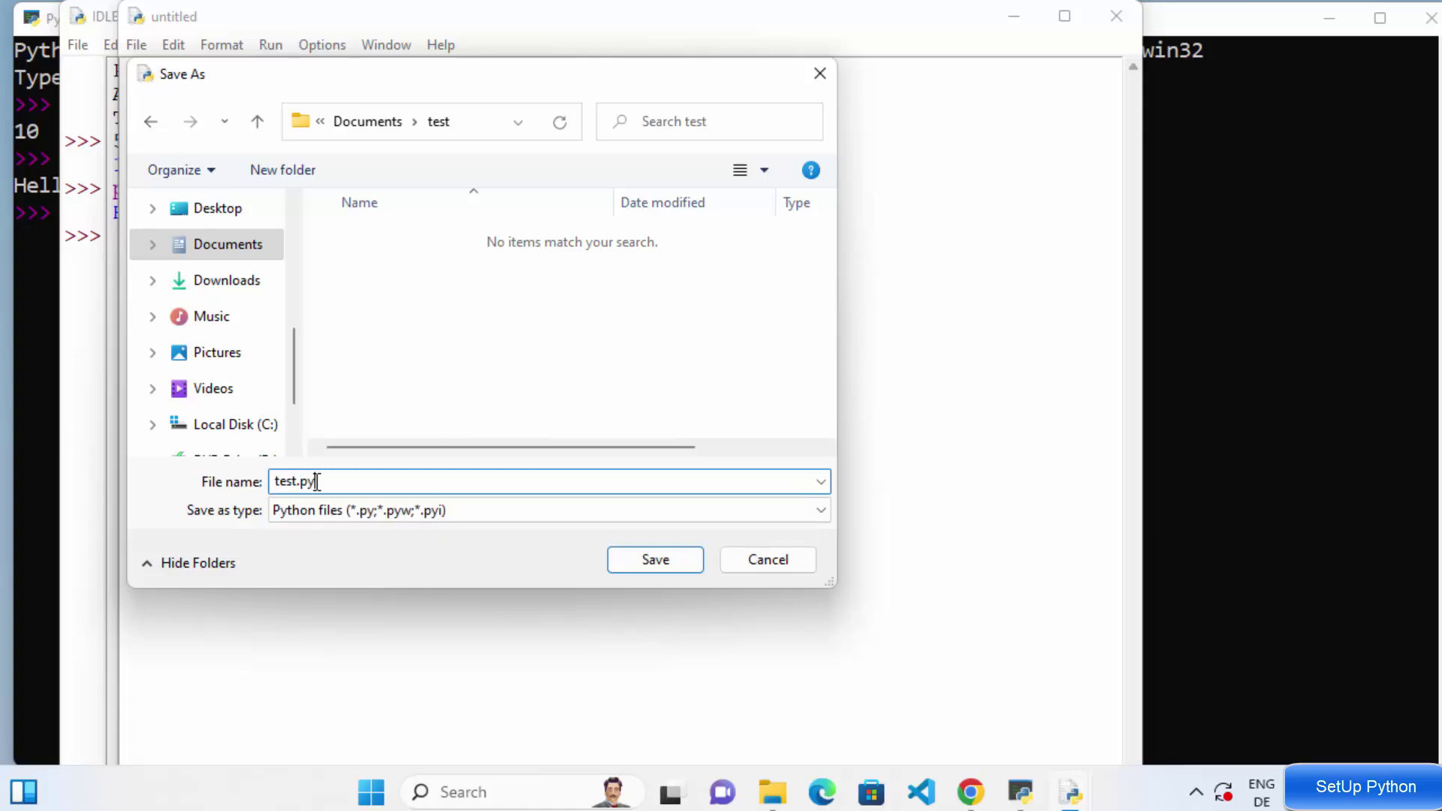
click(664, 569)
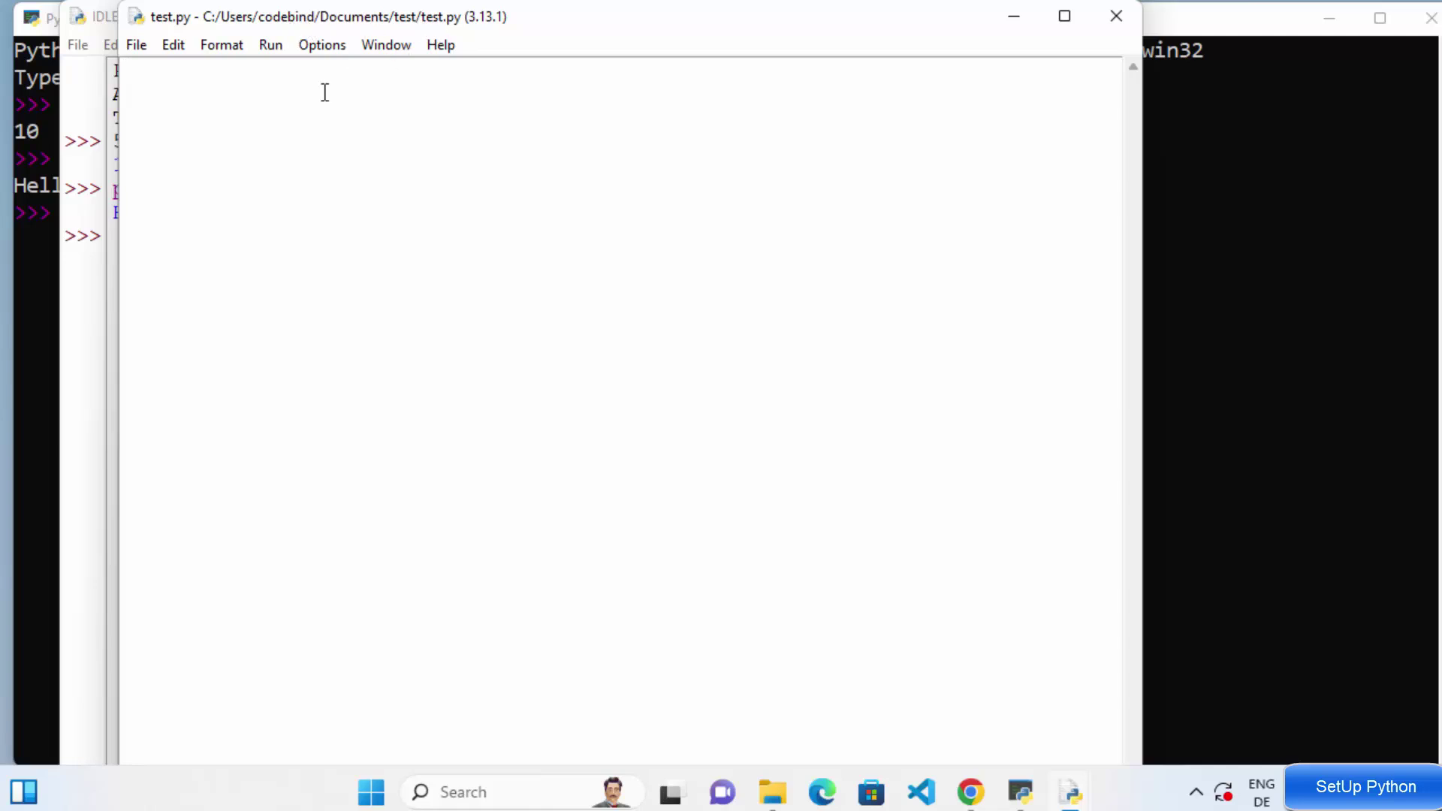
Step: Write print("Hello World") in test.py and save the script
text(p)
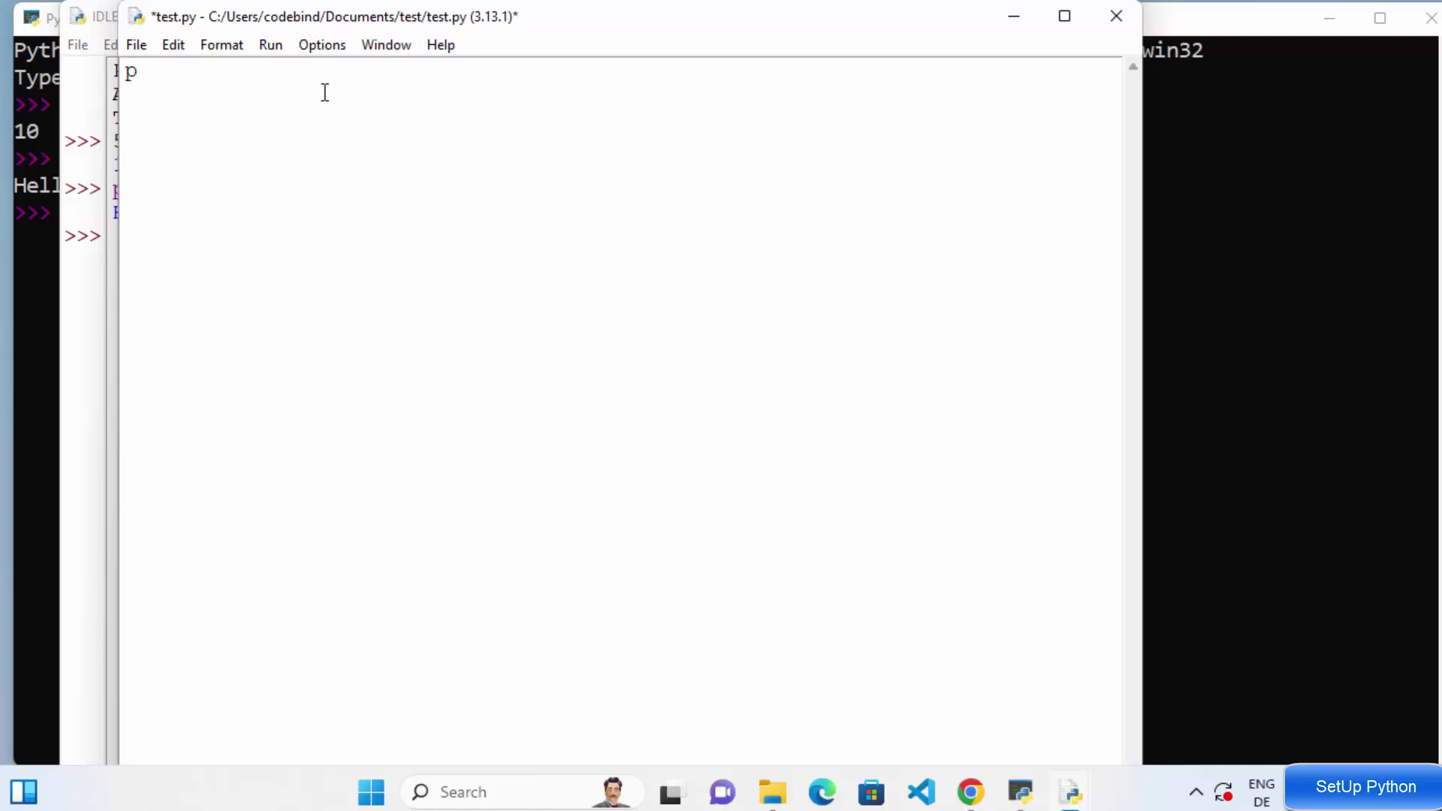
text(rint()
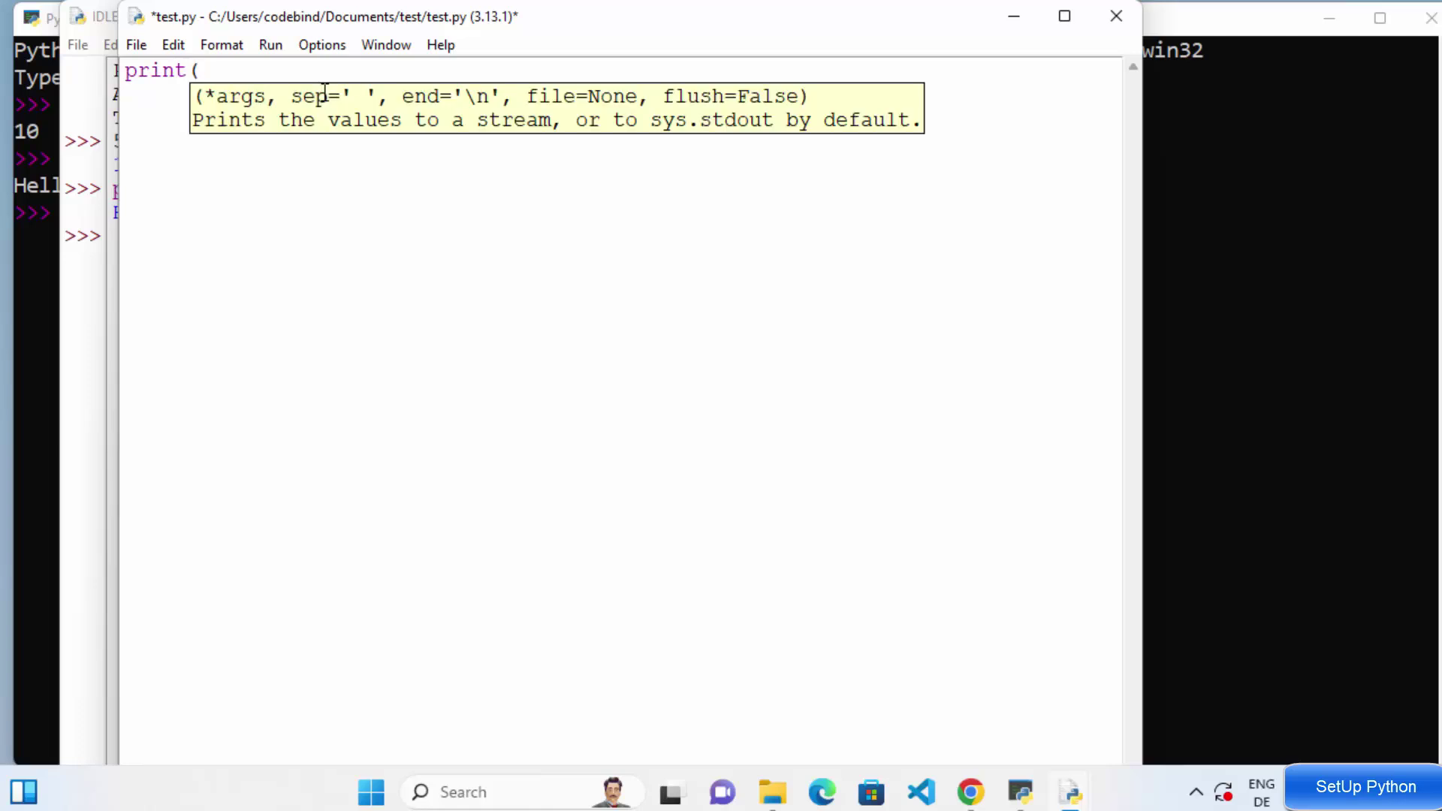
text("Hello)
text(World"))
click(136, 45)
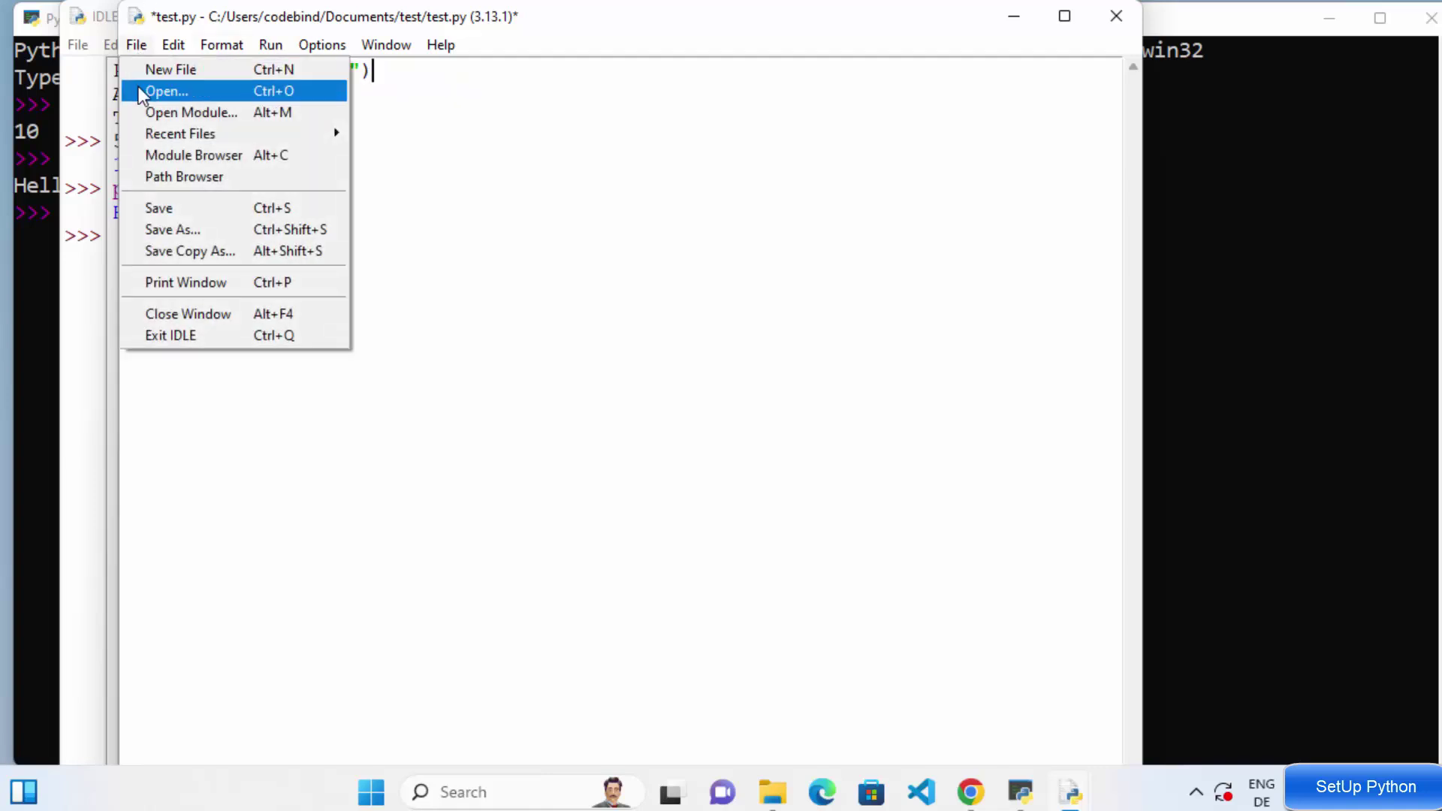
click(168, 207)
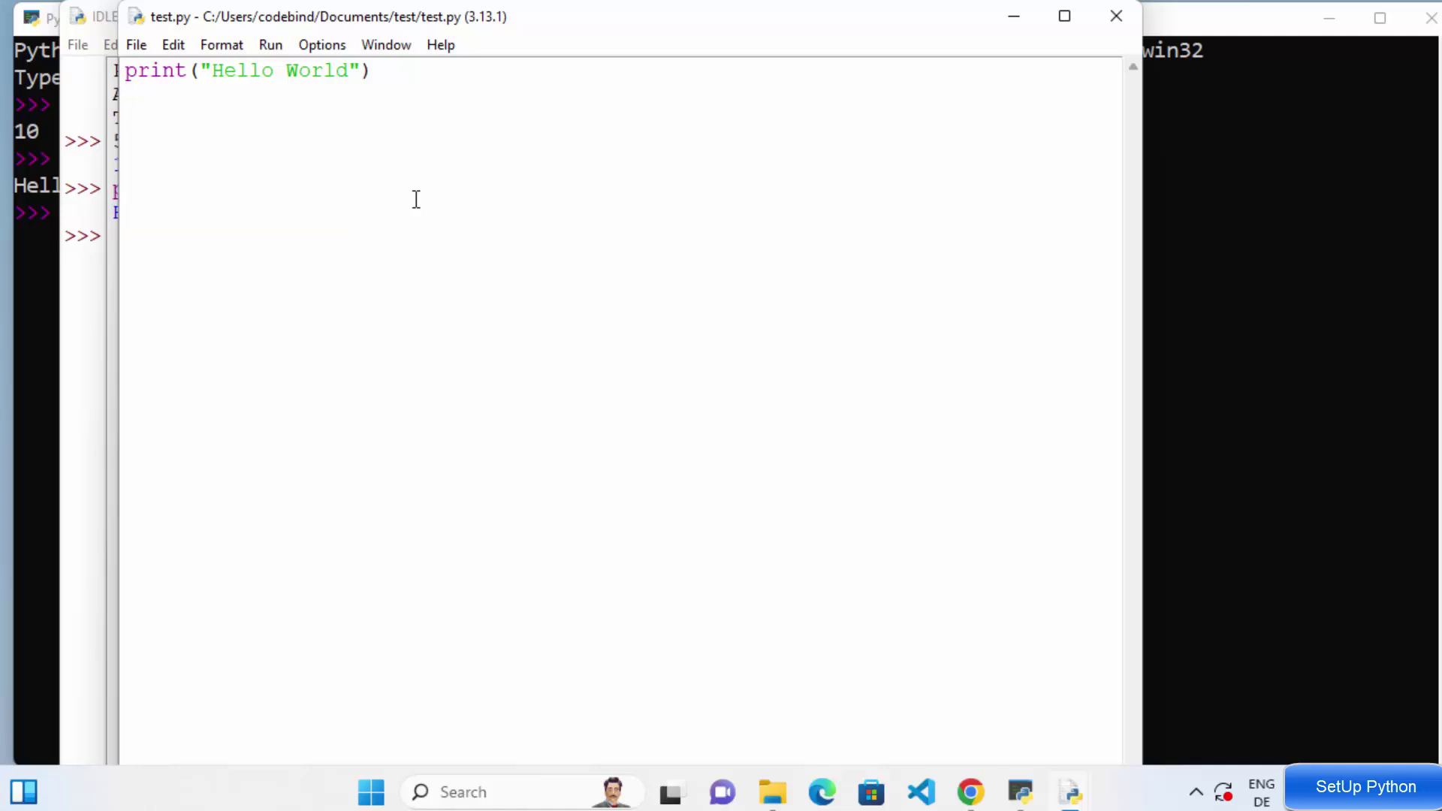
Step: Run test.py as a module and move the shell window down so the script's code is uncovered, highlighting the run's output
click(272, 51)
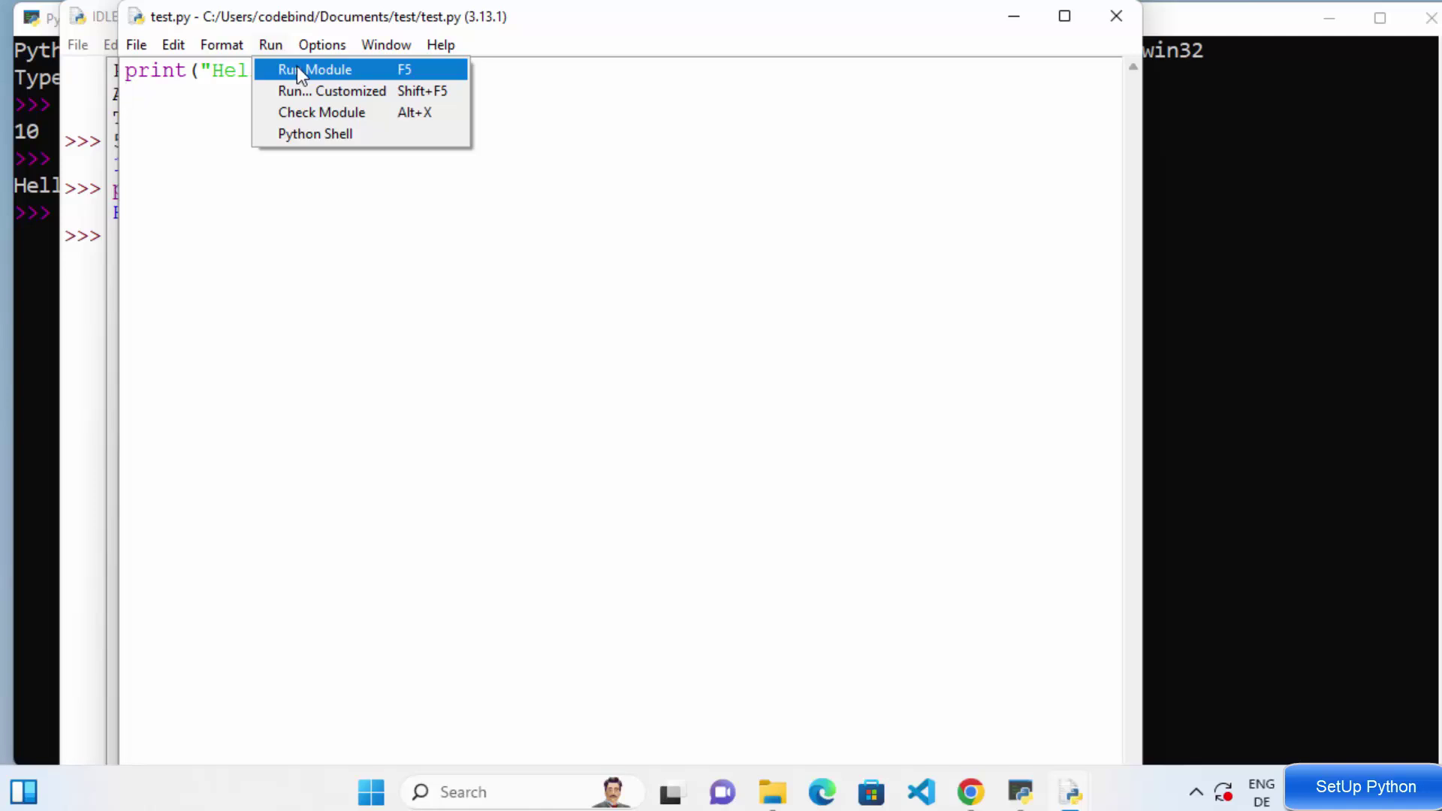
click(296, 69)
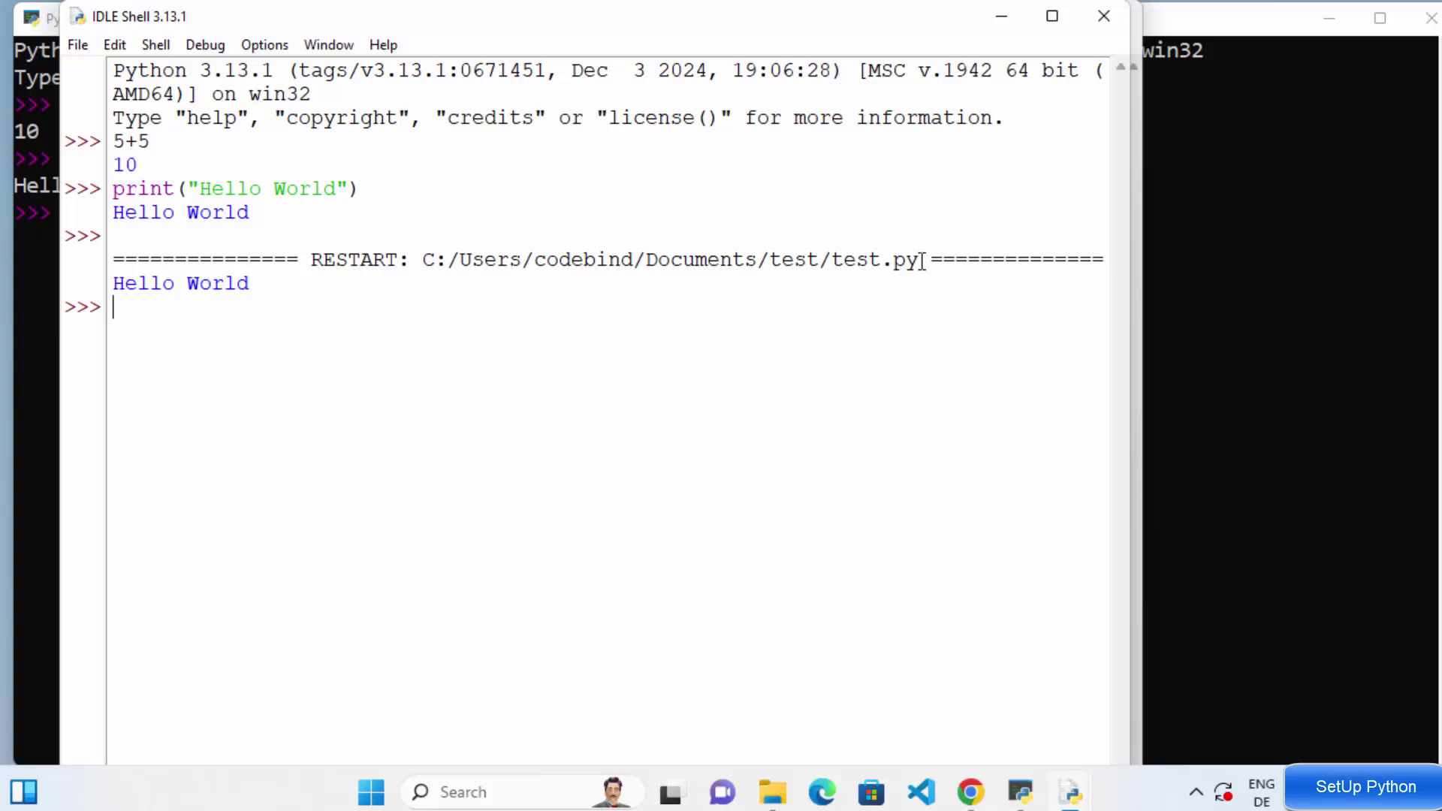
drag(919, 259, 825, 250)
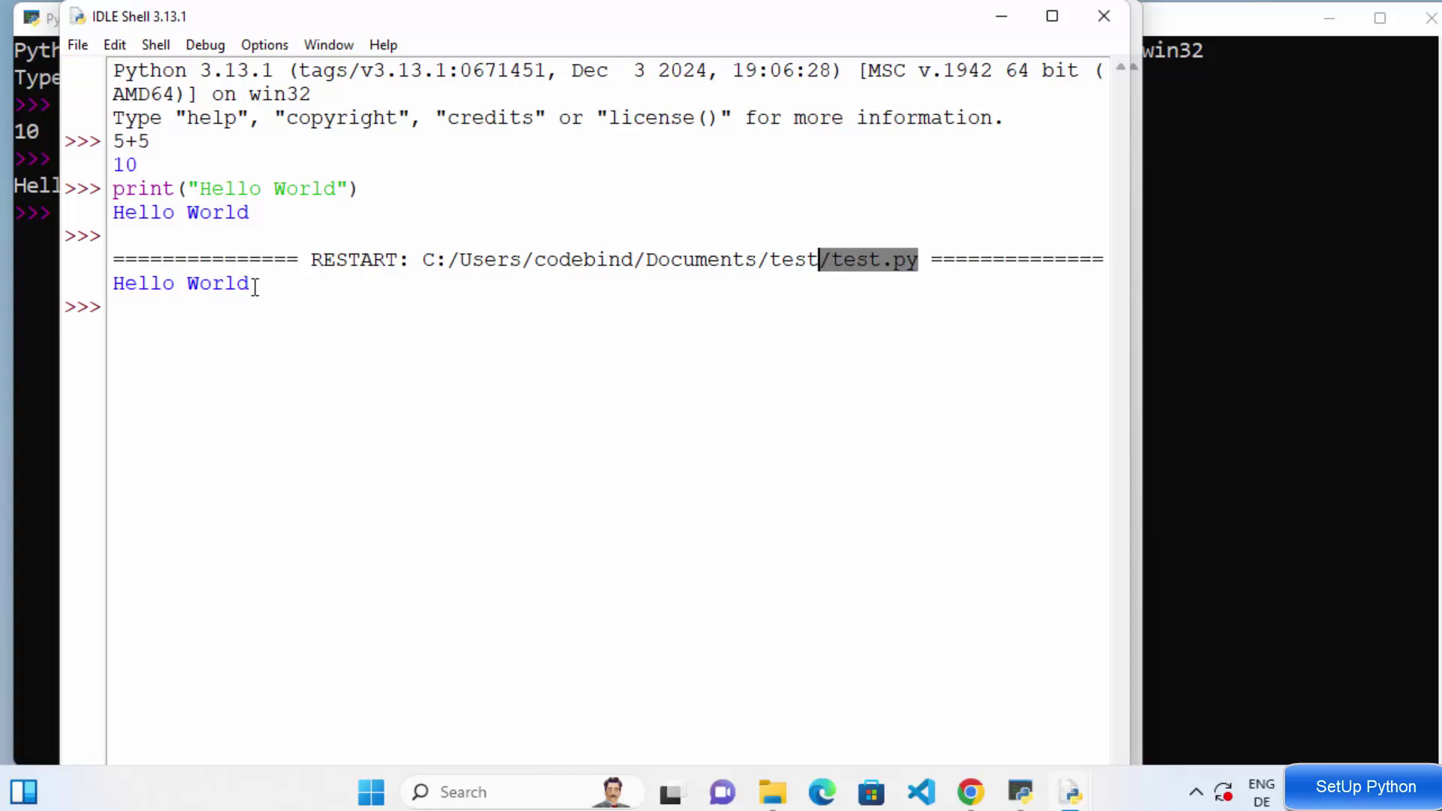
drag(252, 283, 111, 281)
click(316, 331)
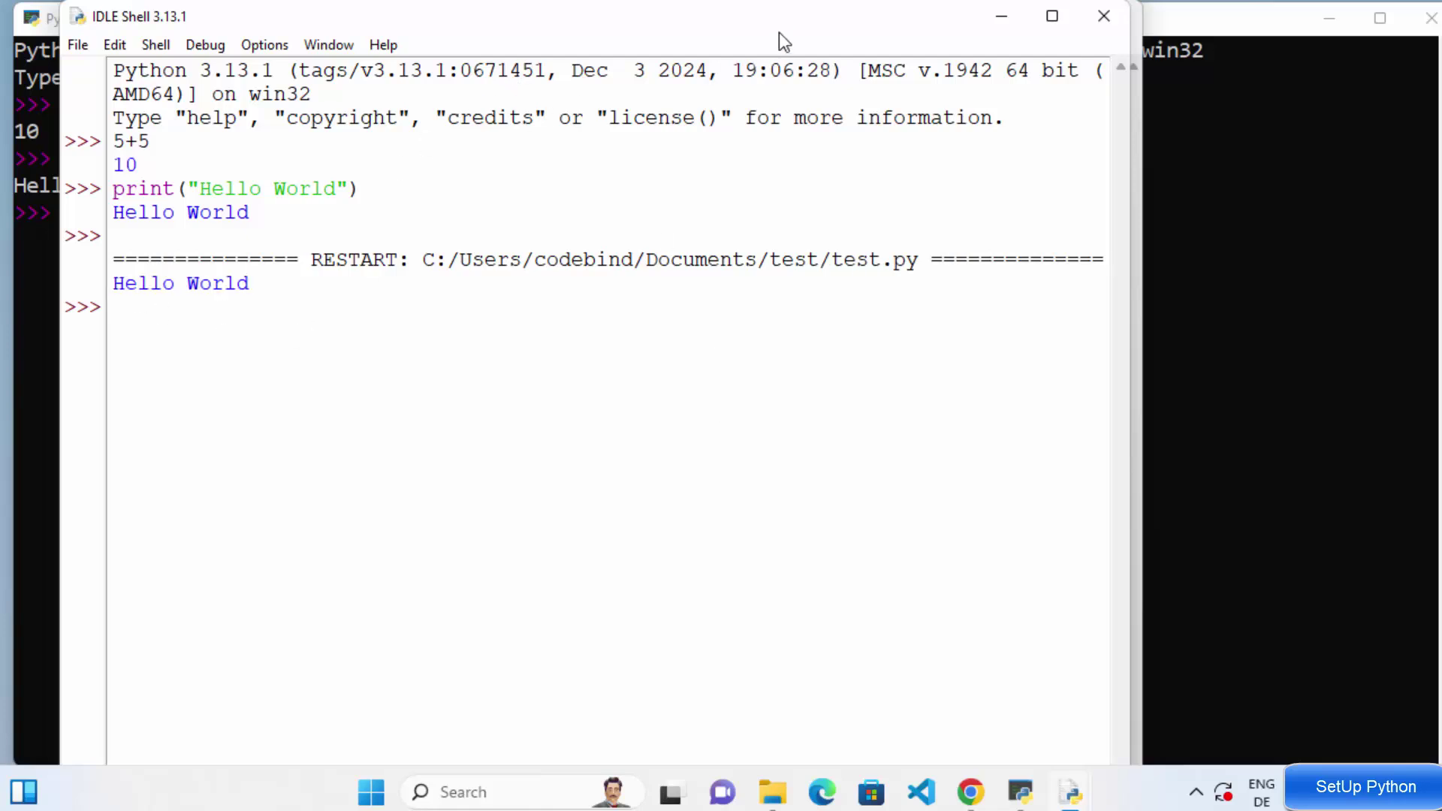
drag(758, 24, 857, 200)
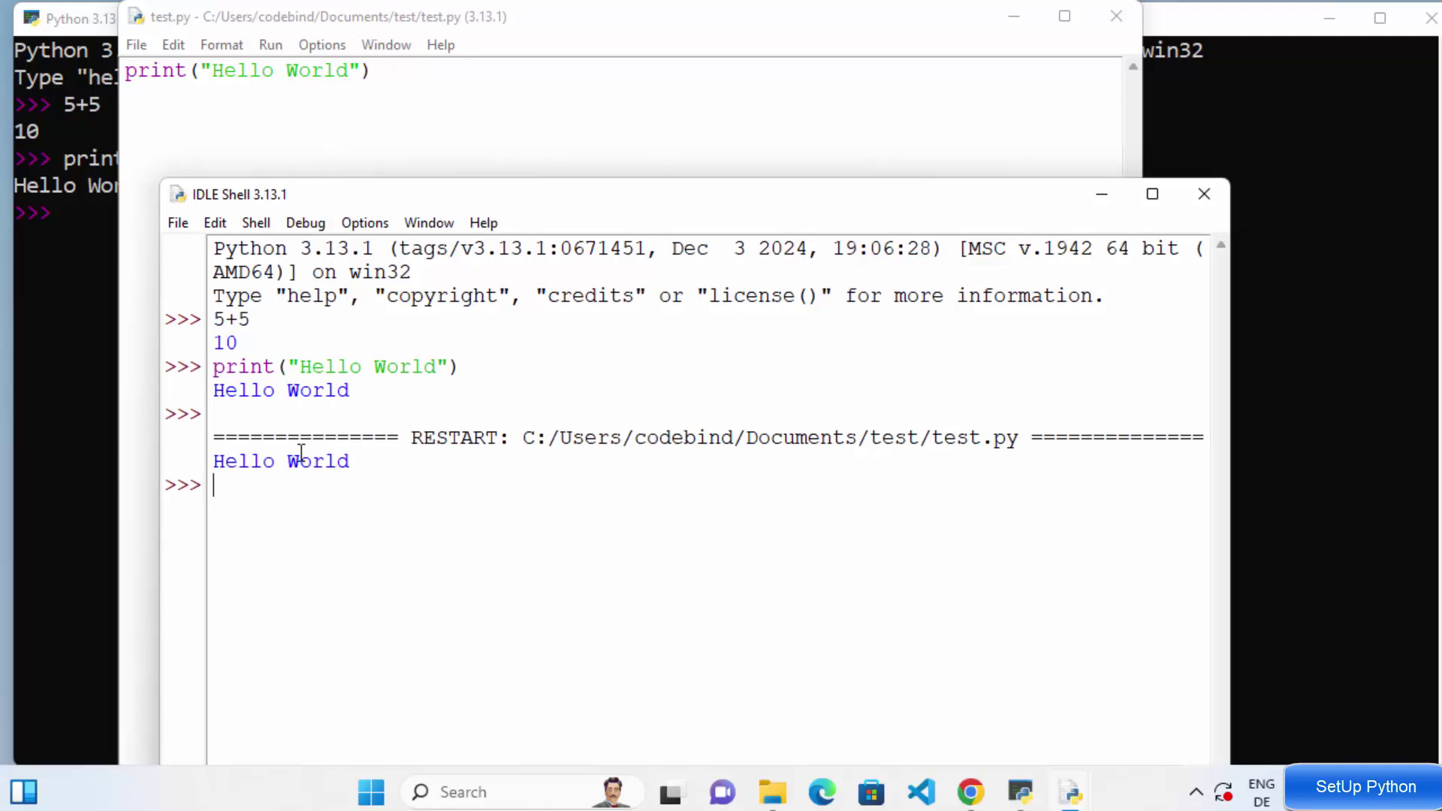
drag(411, 439, 844, 439)
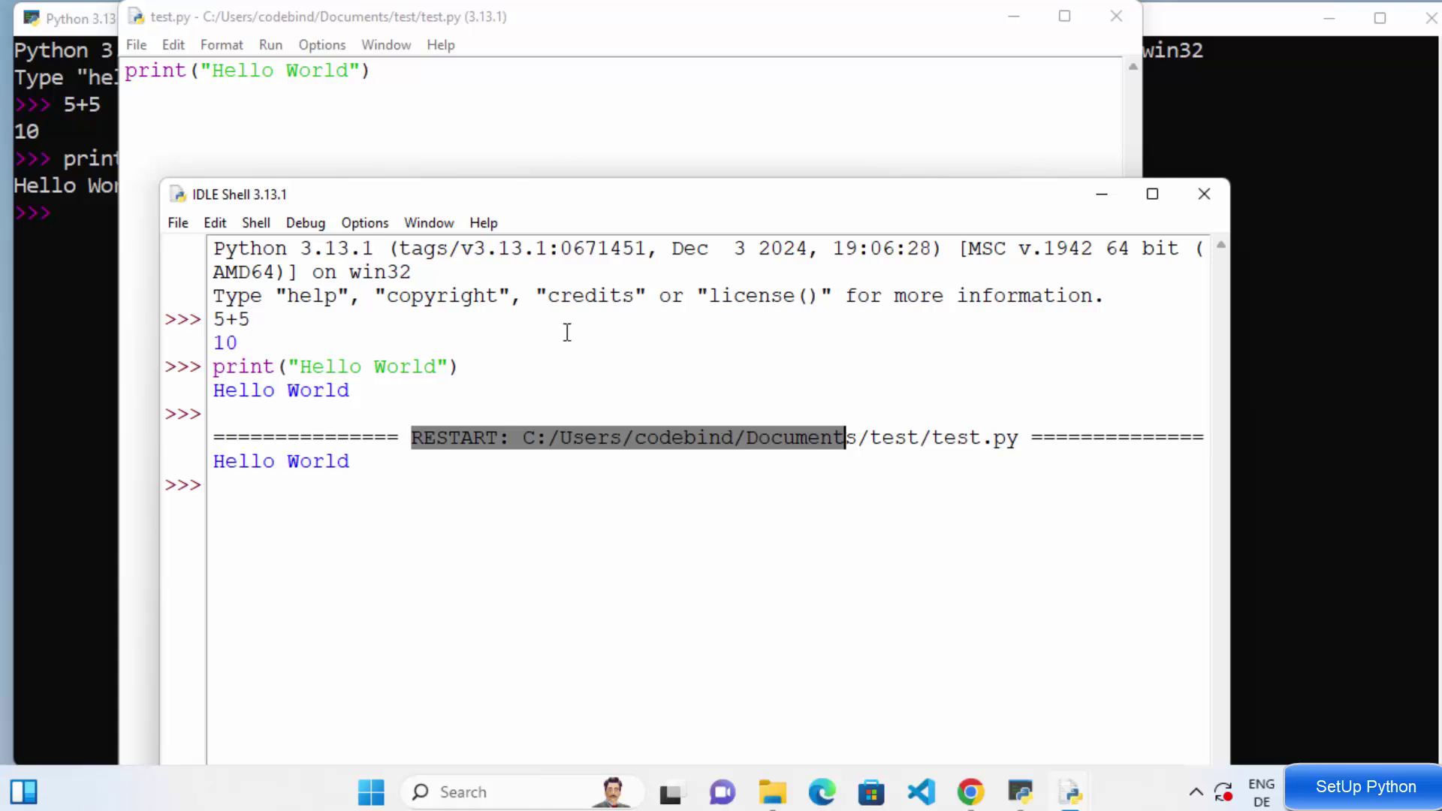
Step: Close the IDLE shell, the test.py editor and the Python console windows
click(1204, 197)
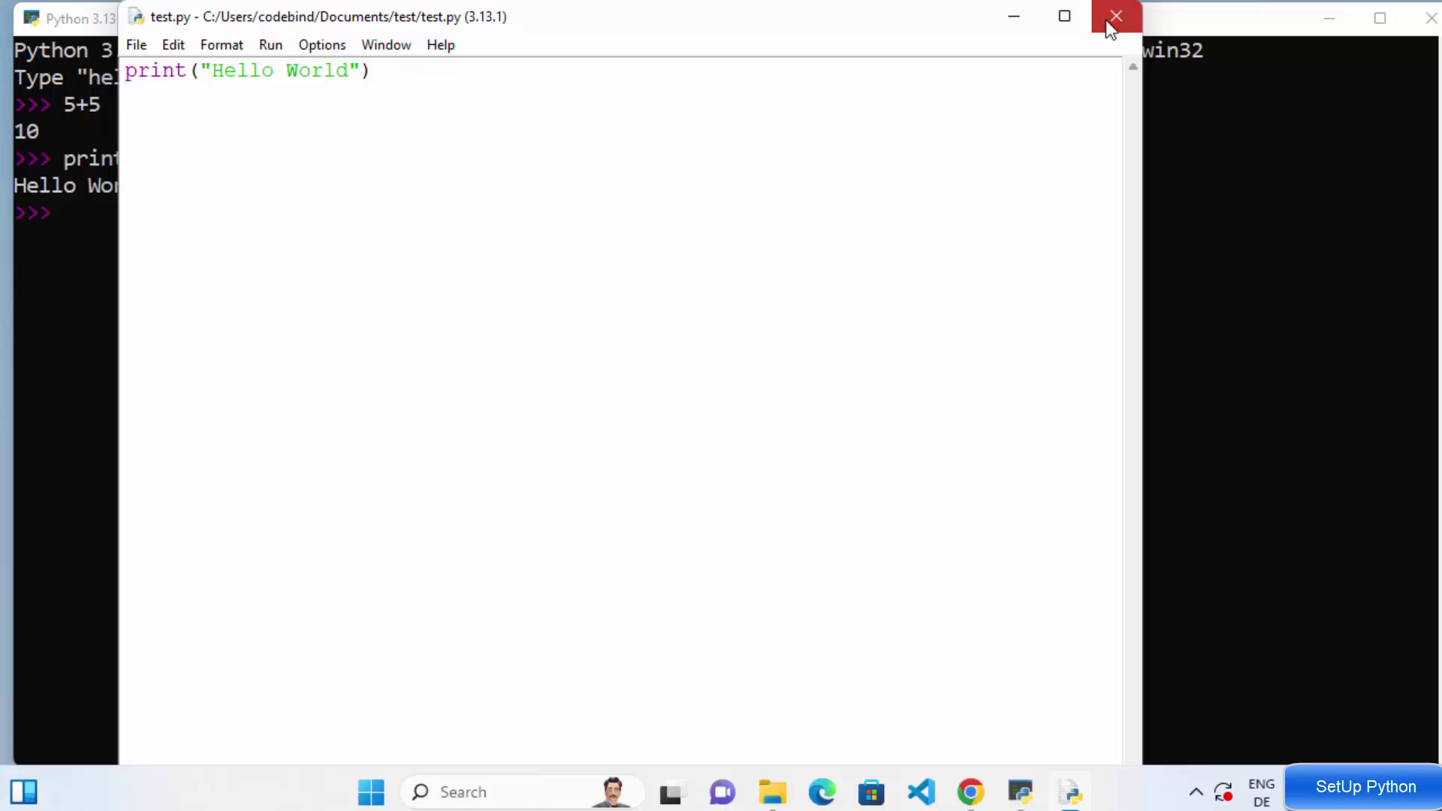
click(1115, 17)
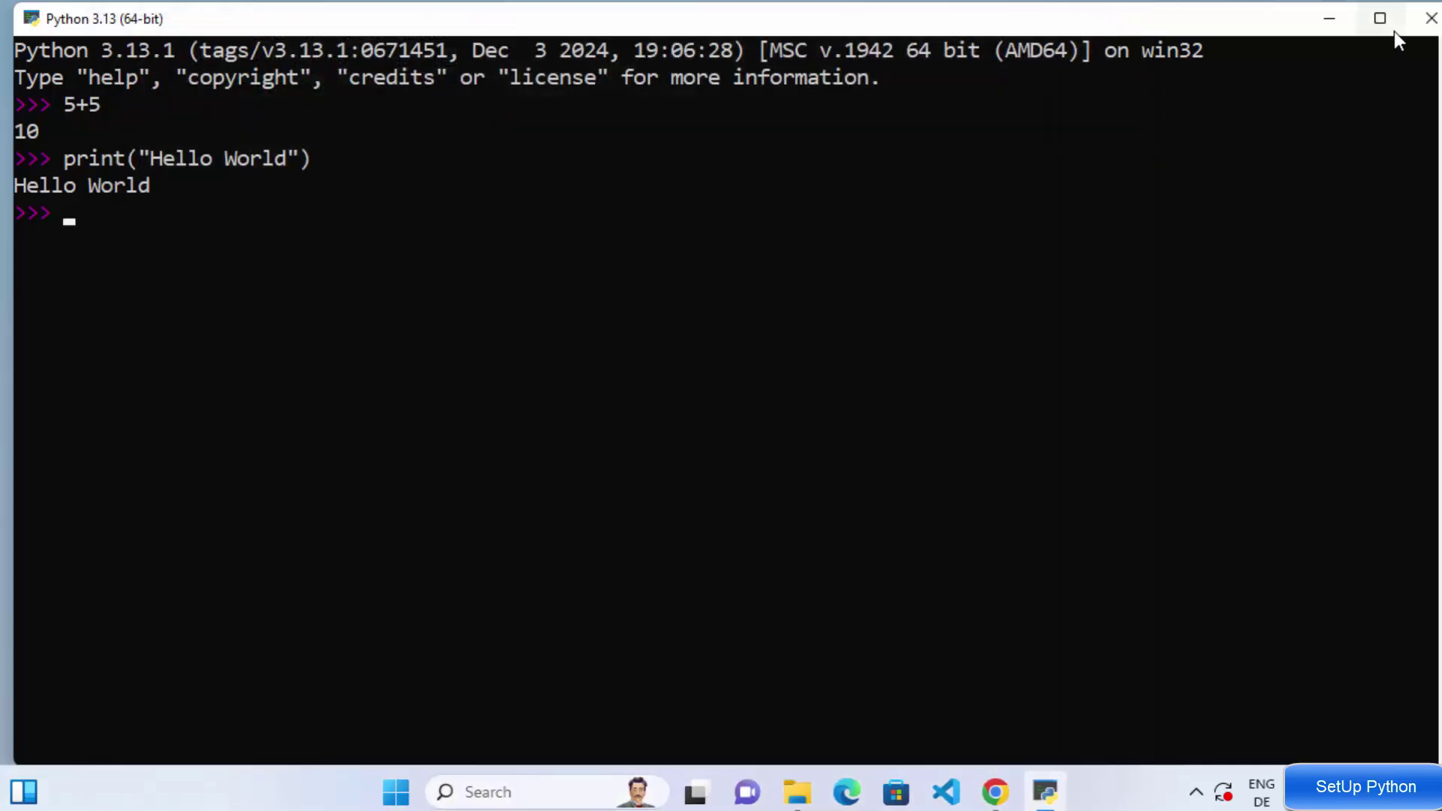
click(1430, 17)
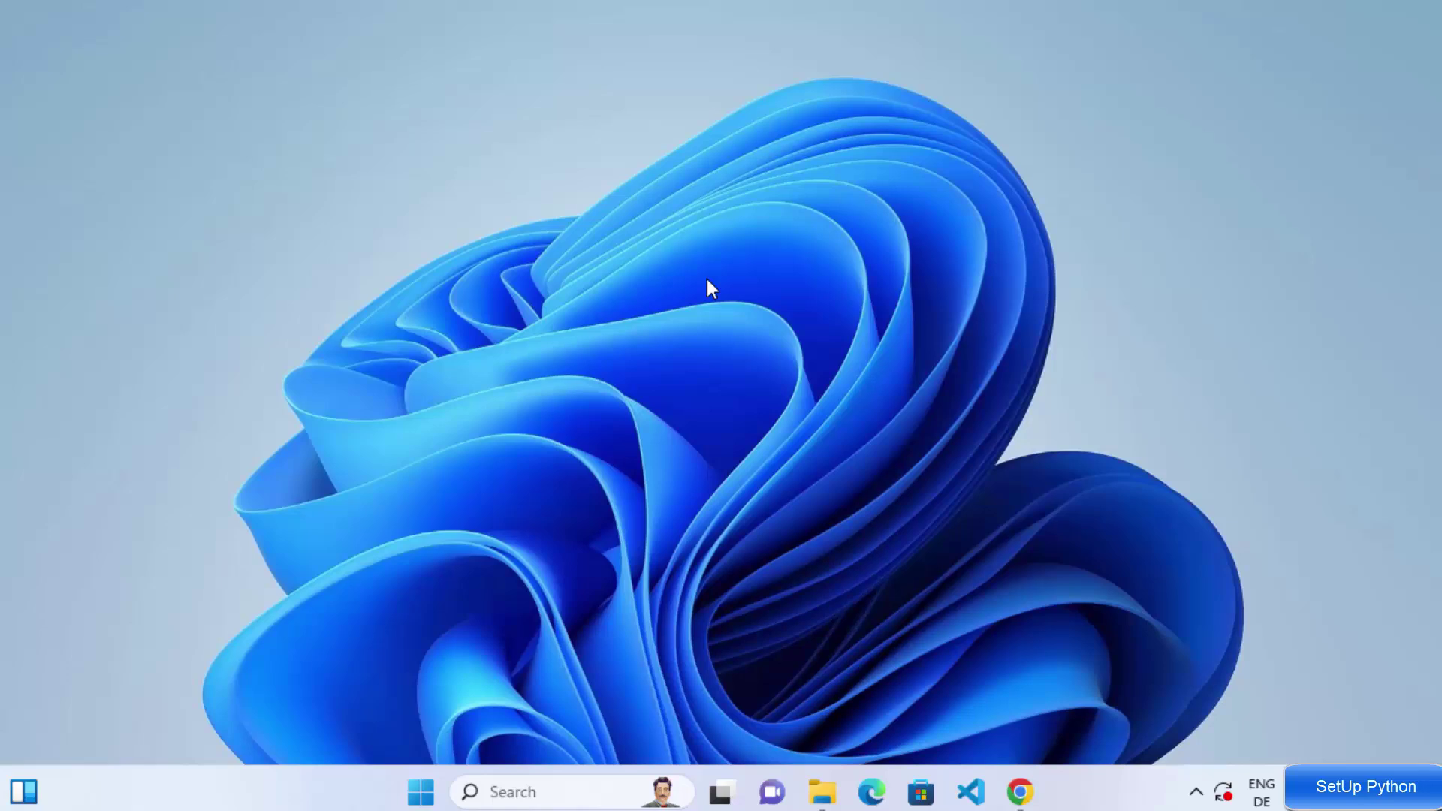
Step: Search Windows for cmd and open Command Prompt
click(528, 792)
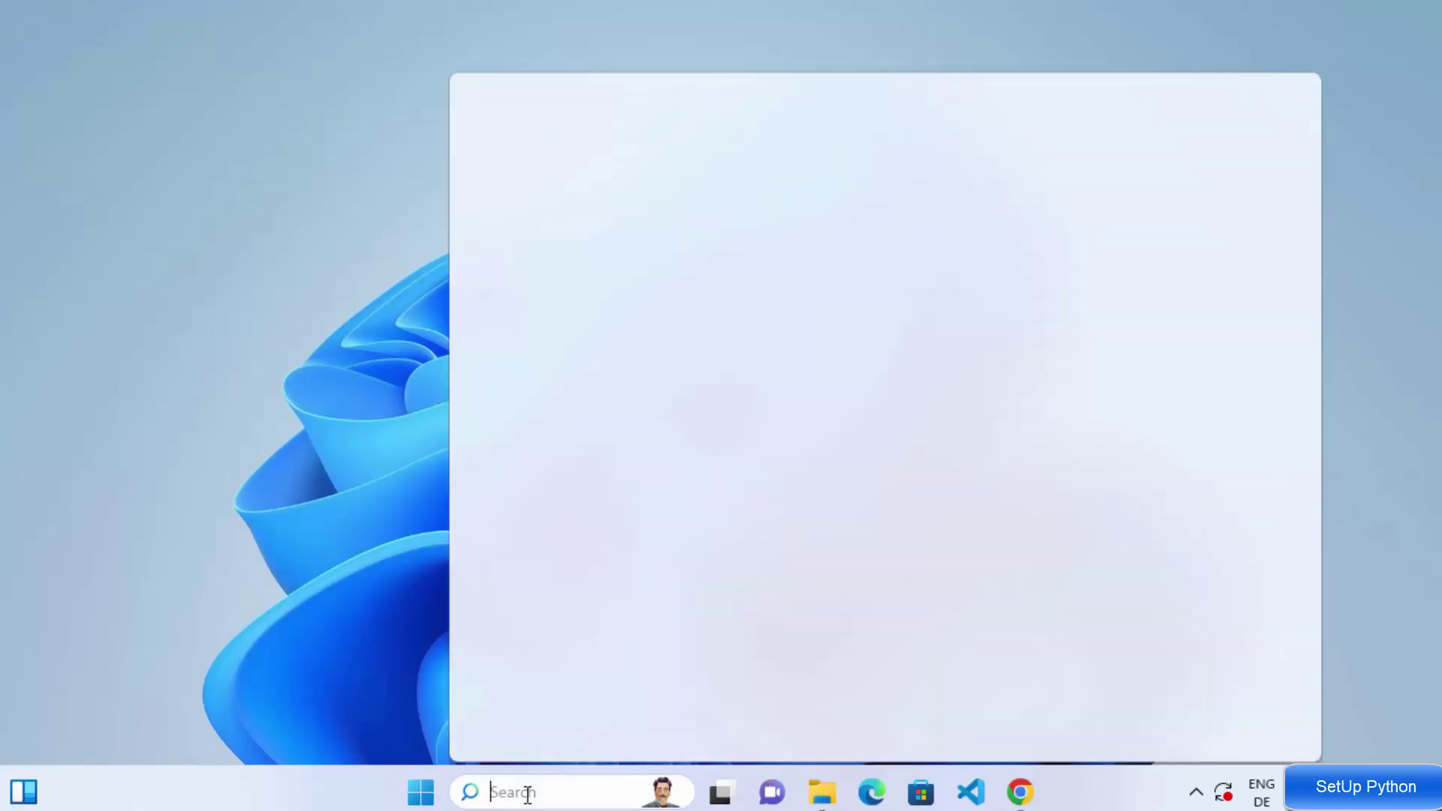
text(cmd)
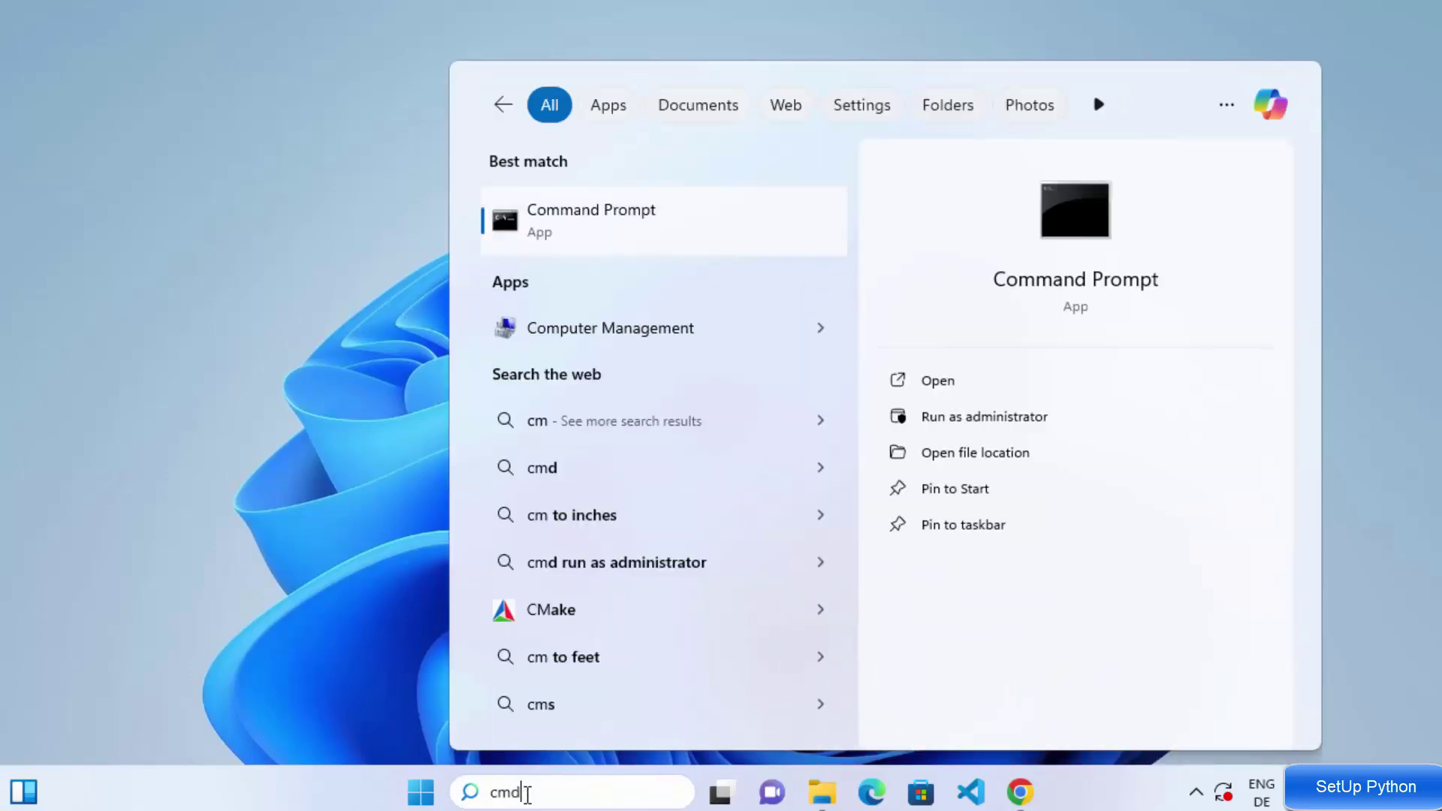
click(598, 216)
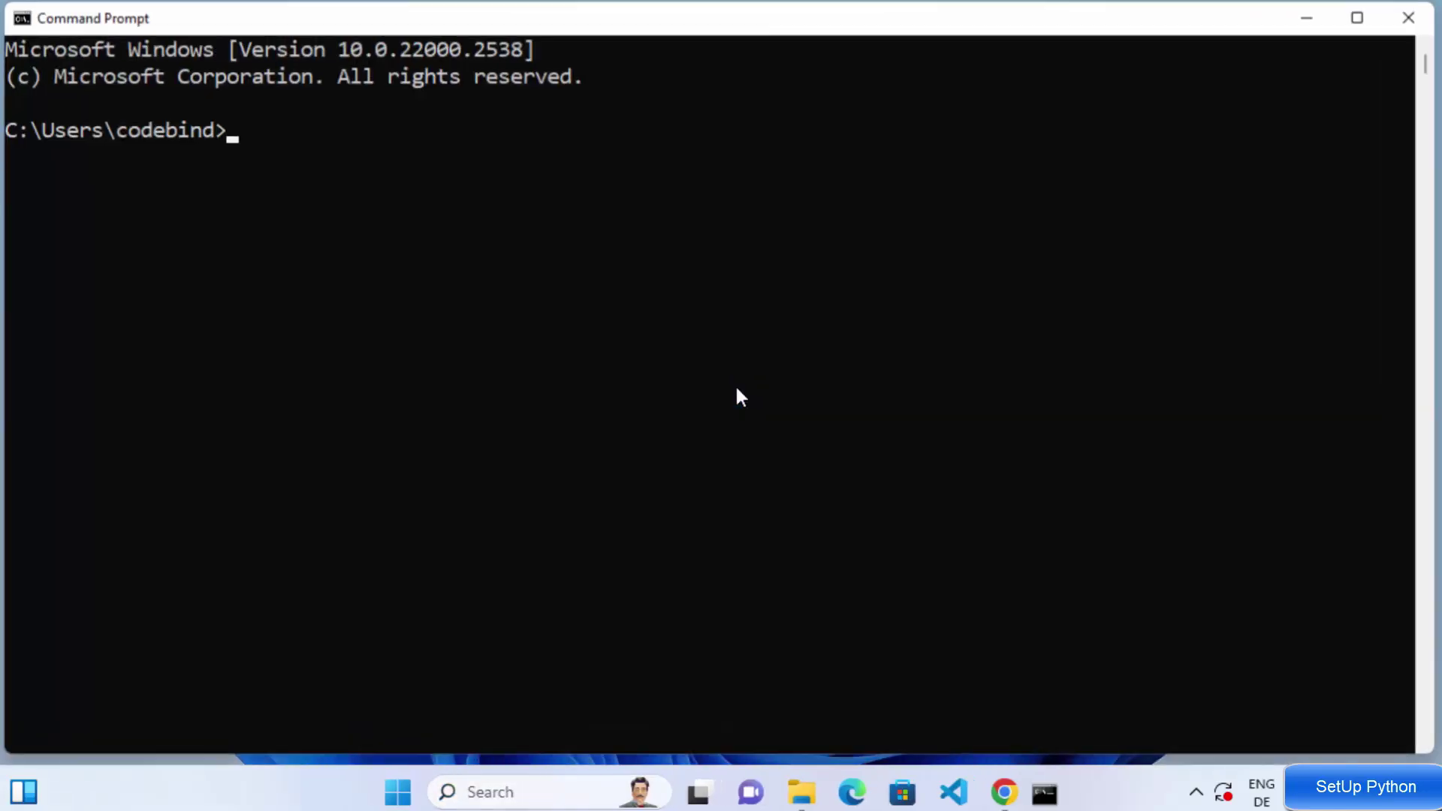
click(599, 299)
Step: Check the installed Python version by running python --version in Command Prompt
text(python)
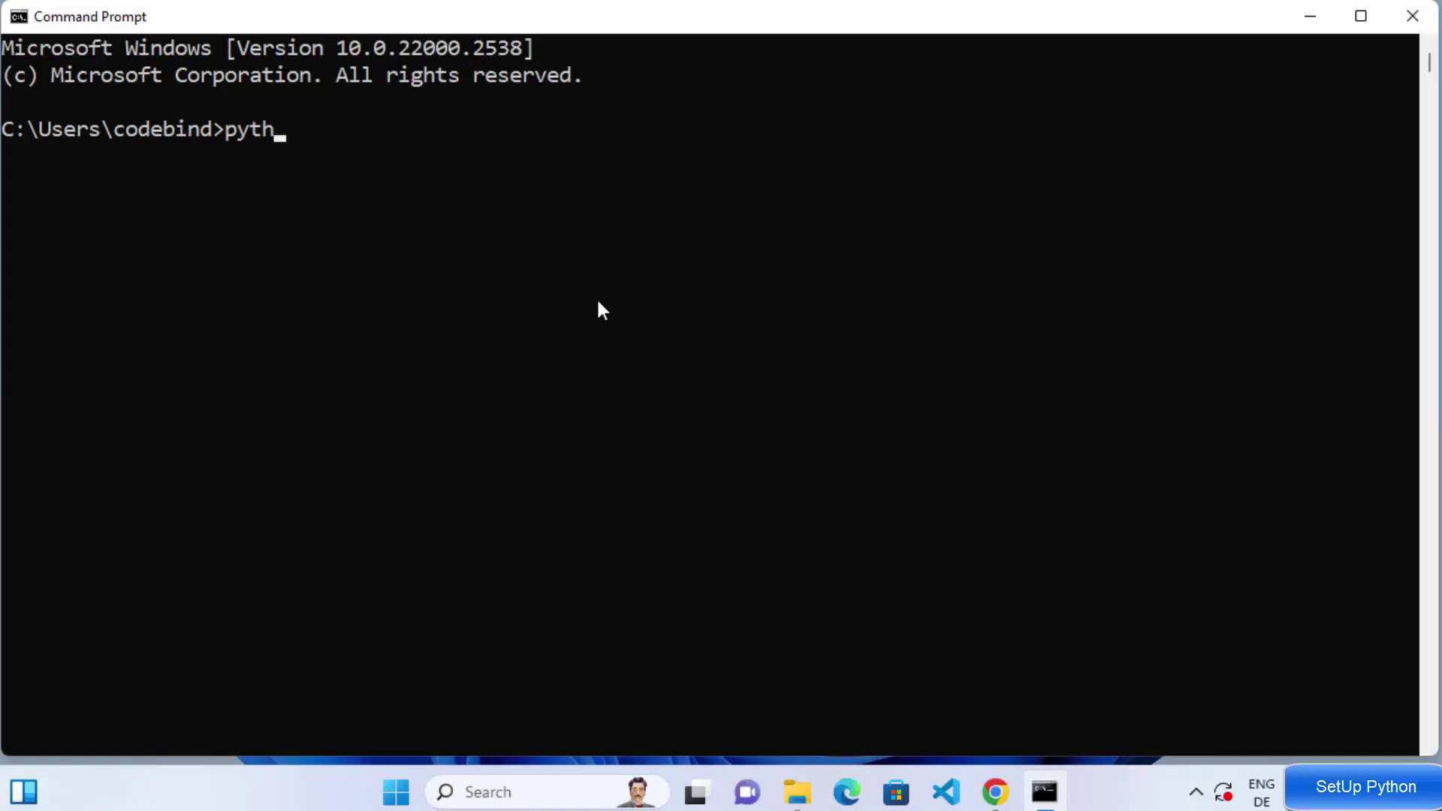
text( --version)
key(Return)
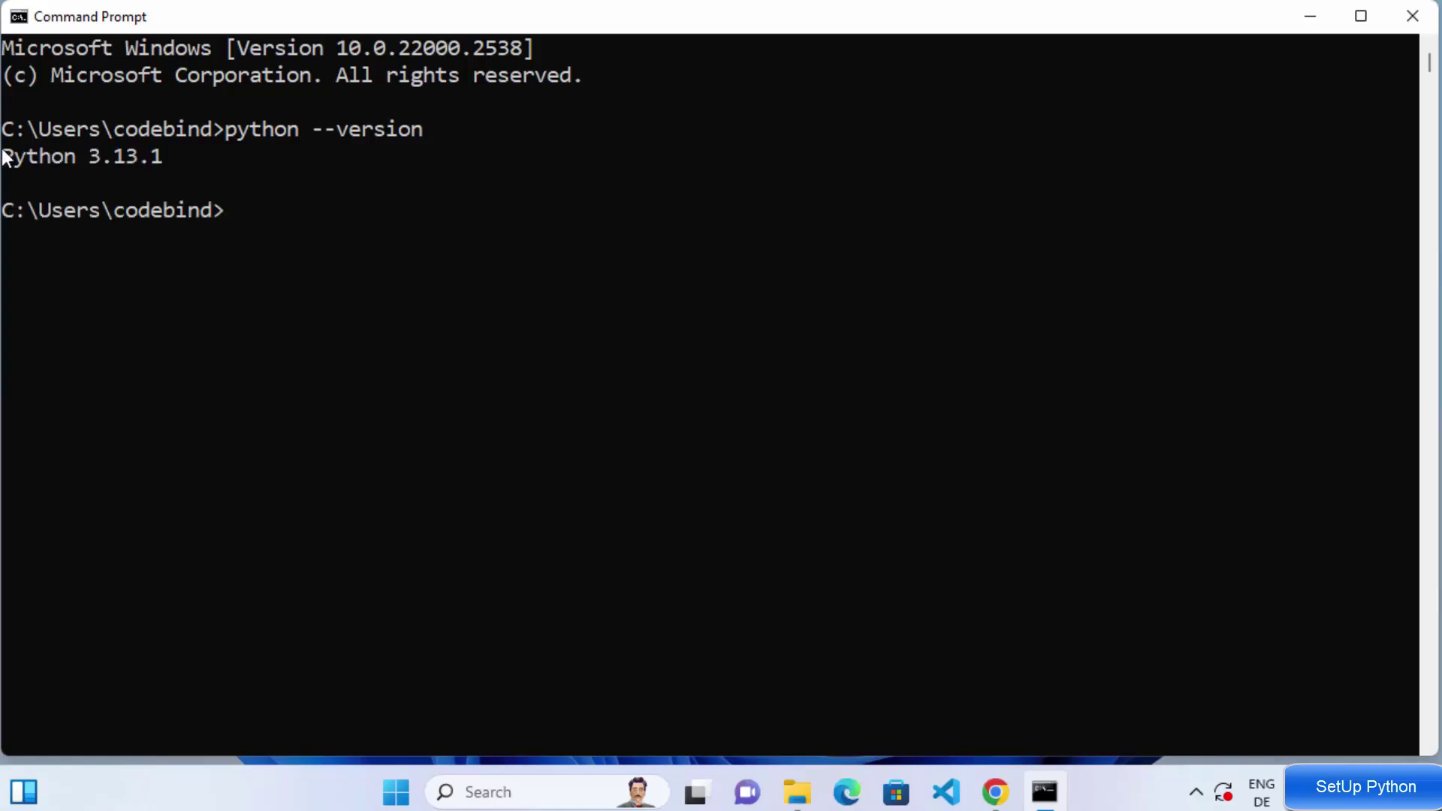
drag(6, 155, 169, 155)
click(269, 210)
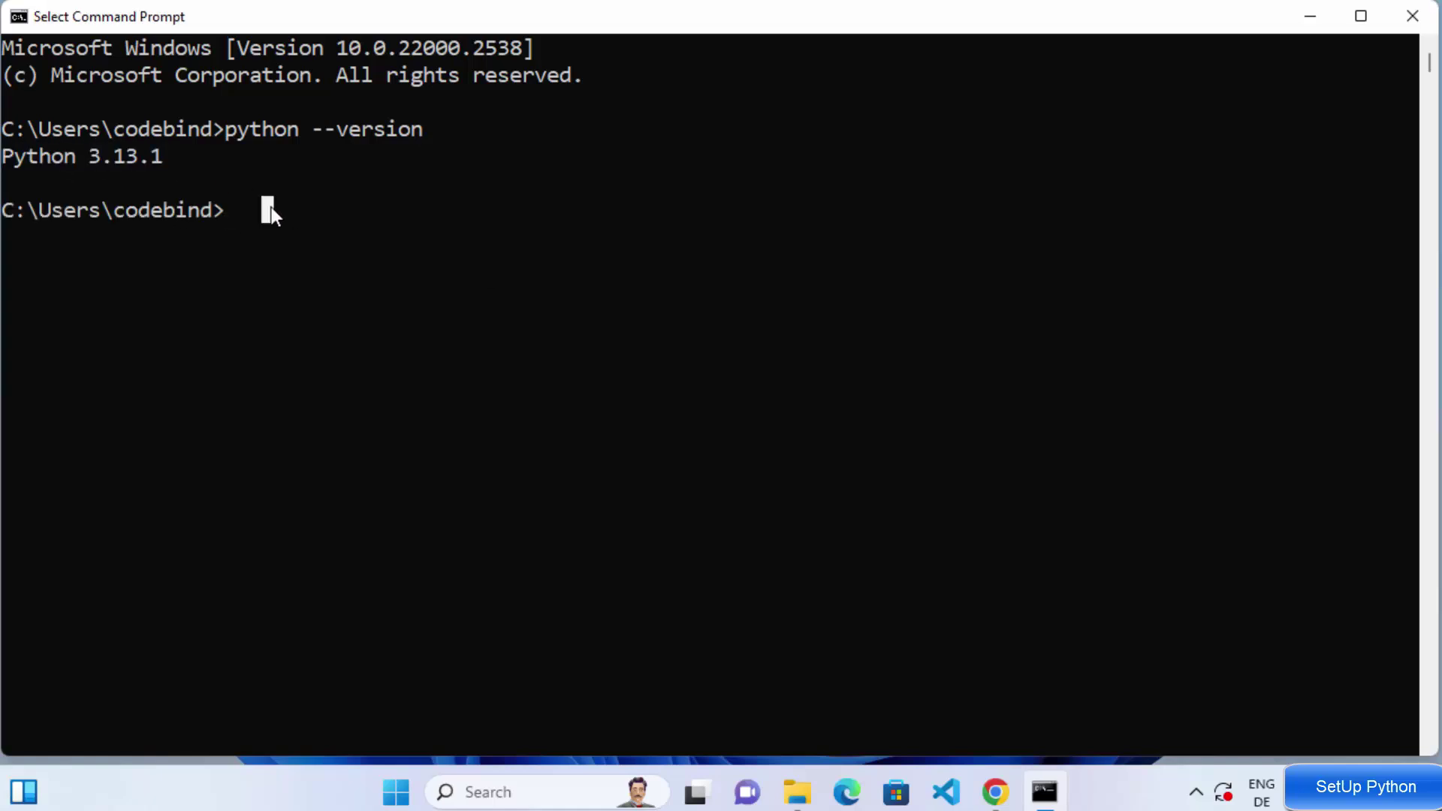
Step: Start the Python interpreter with the python command, evaluate 5+5, and highlight the launch command
text(p)
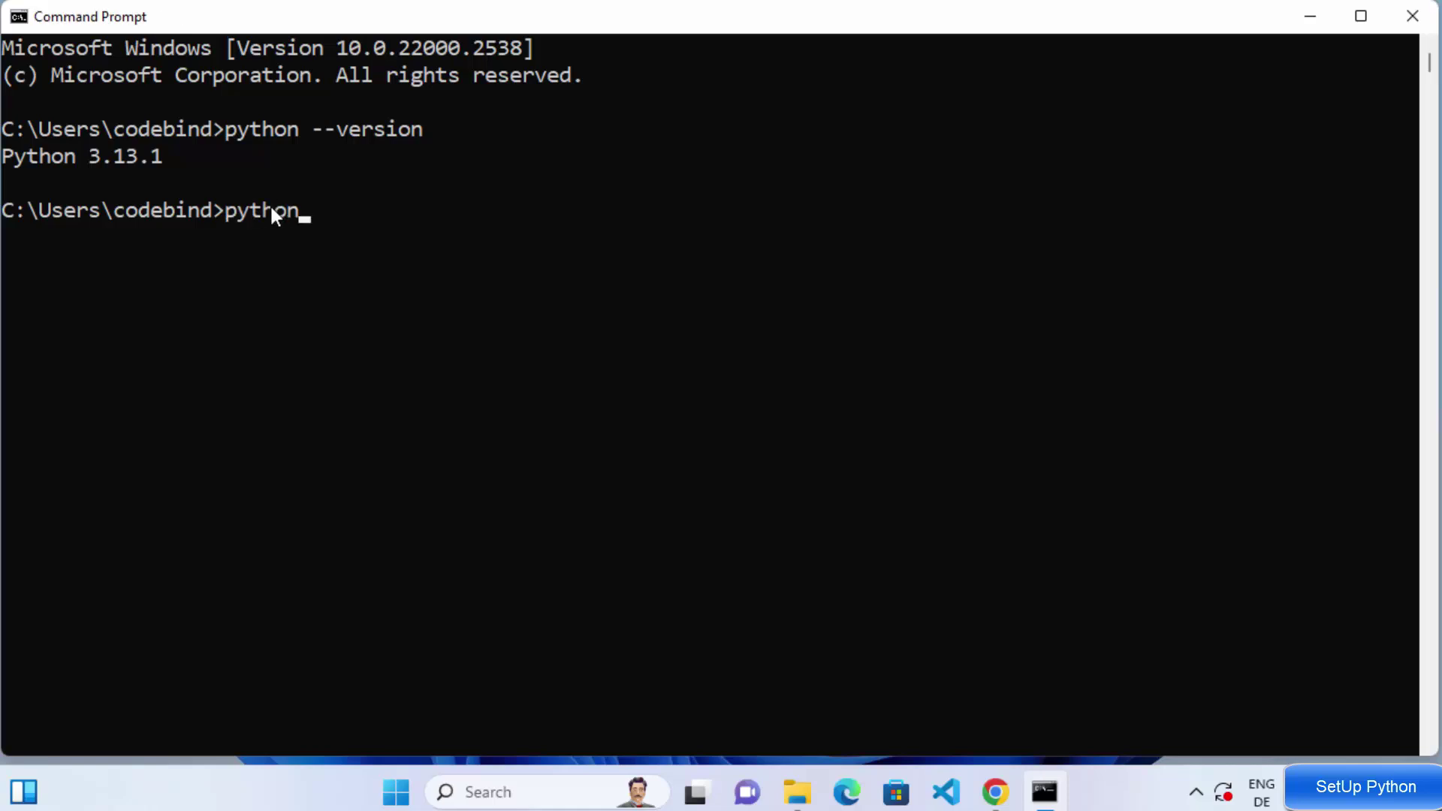
text(ython)
key(Return)
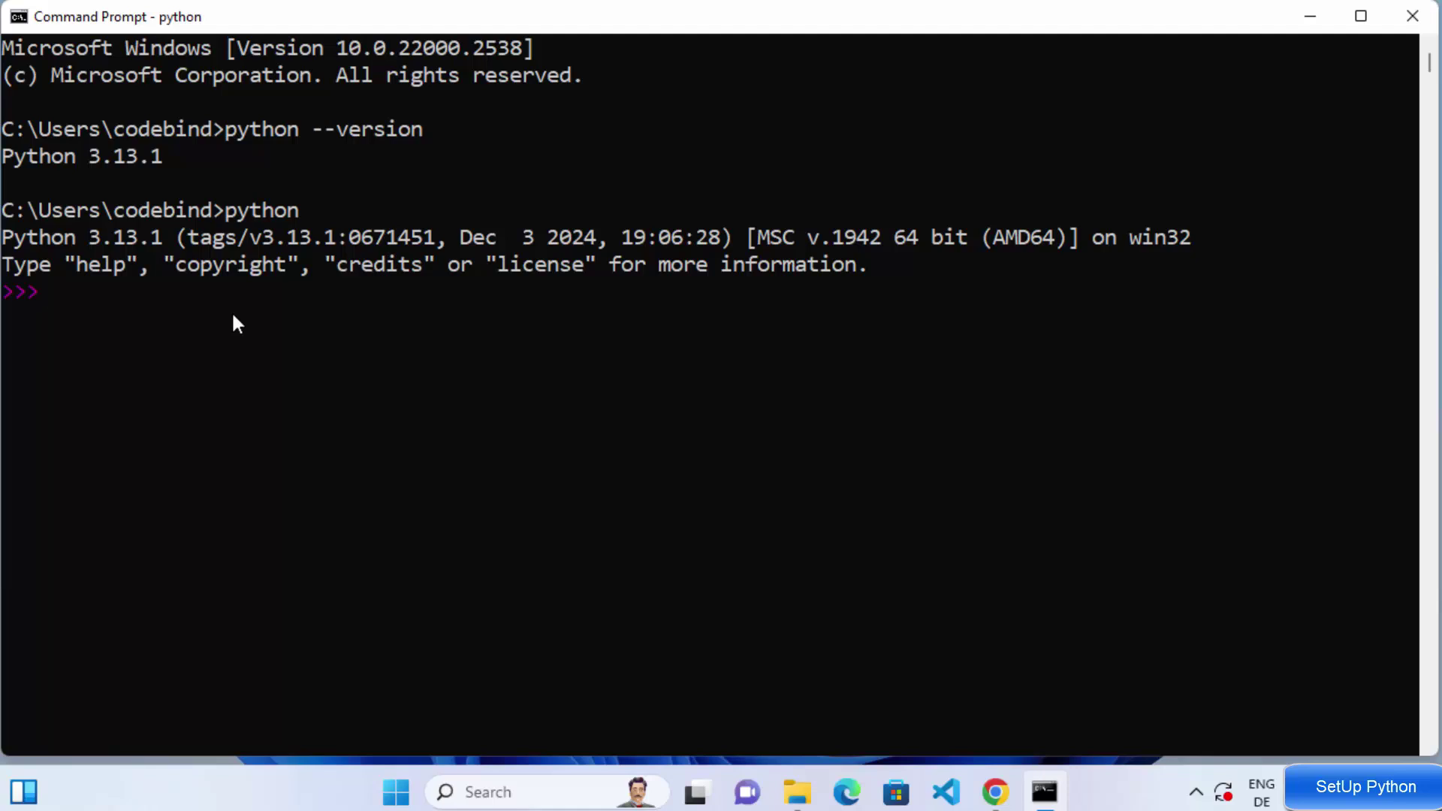
text(5+5)
key(Return)
drag(217, 211, 281, 210)
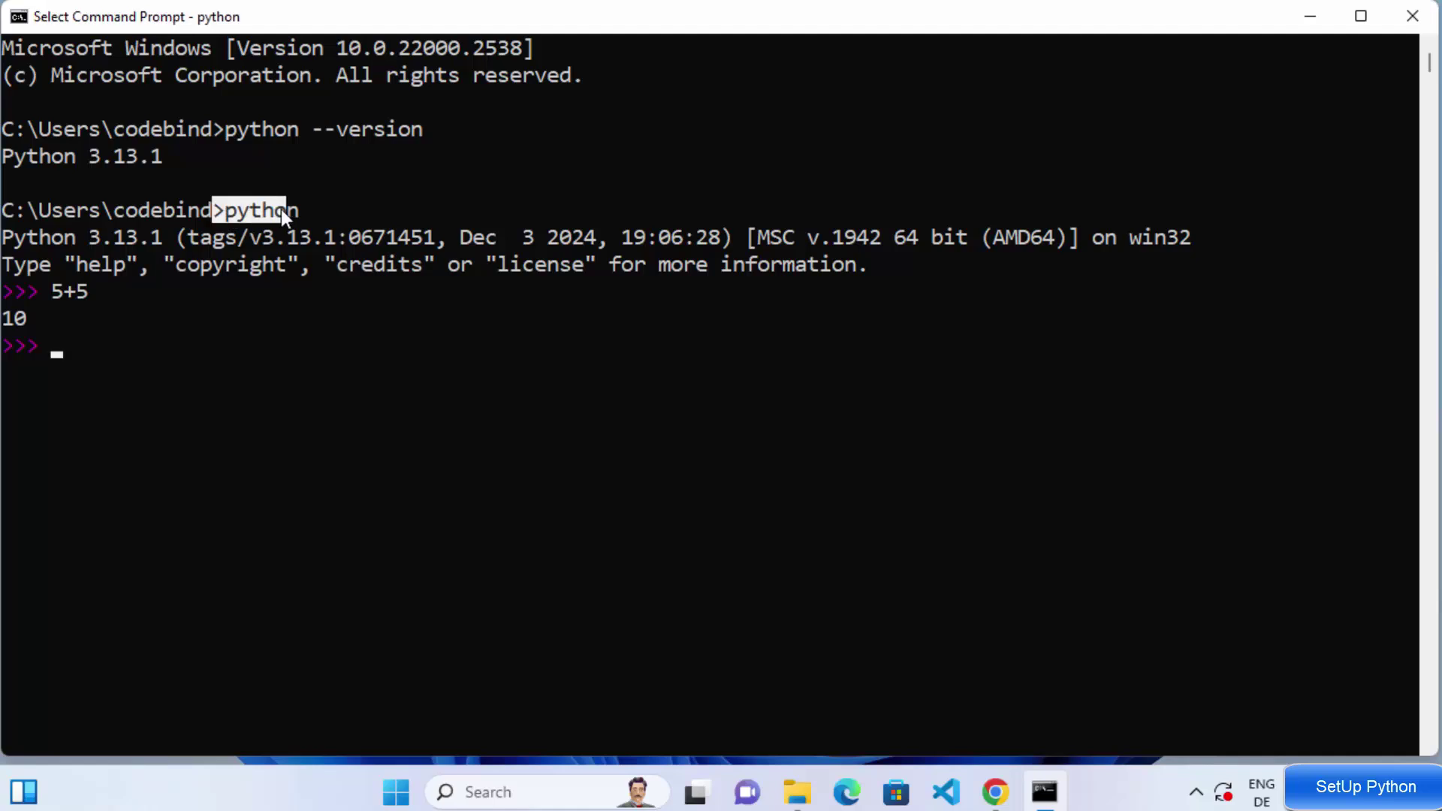
click(315, 347)
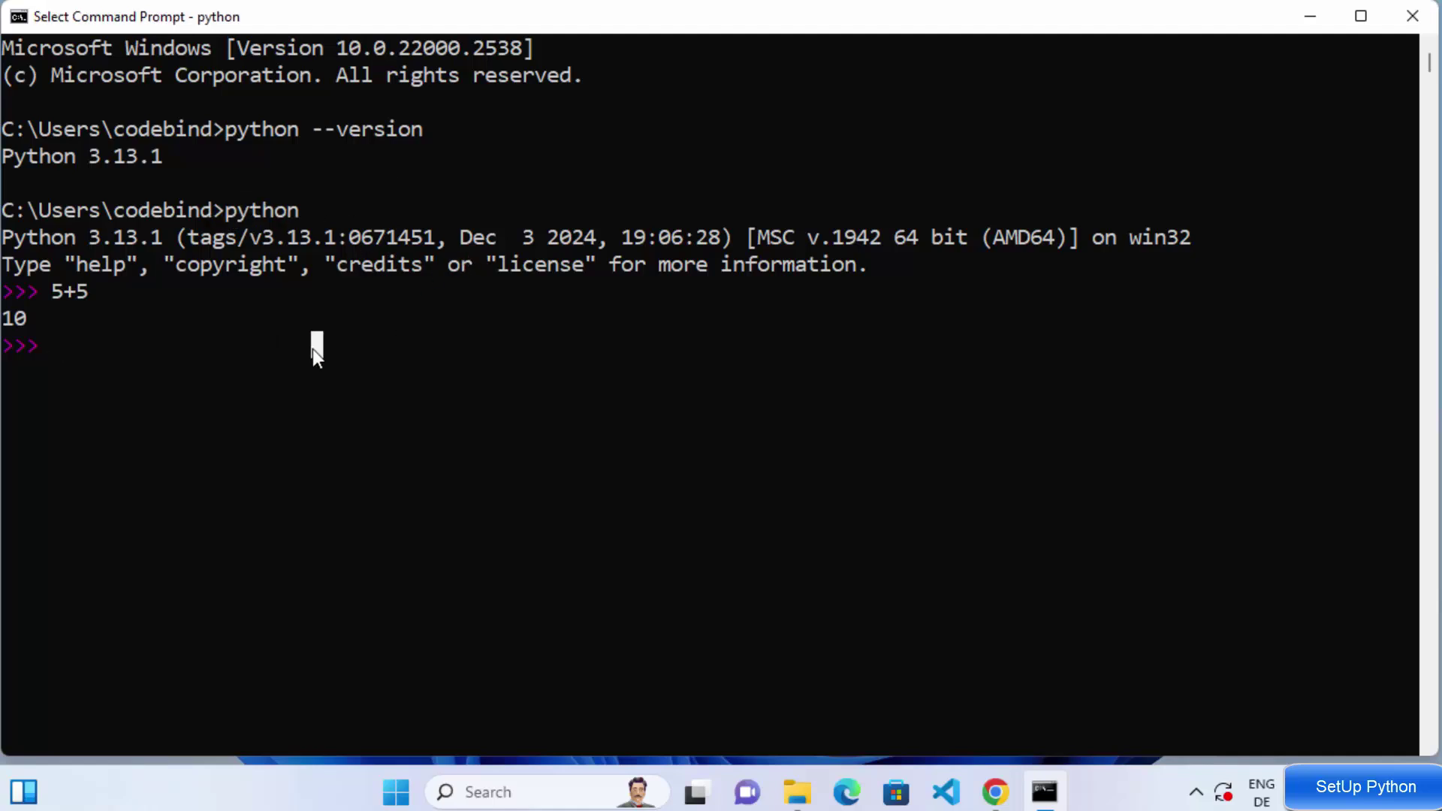
Step: Try to leave the Python interpreter by sending repeated keyboard interrupts
key(ctrl+c)
key(ctrl+c)
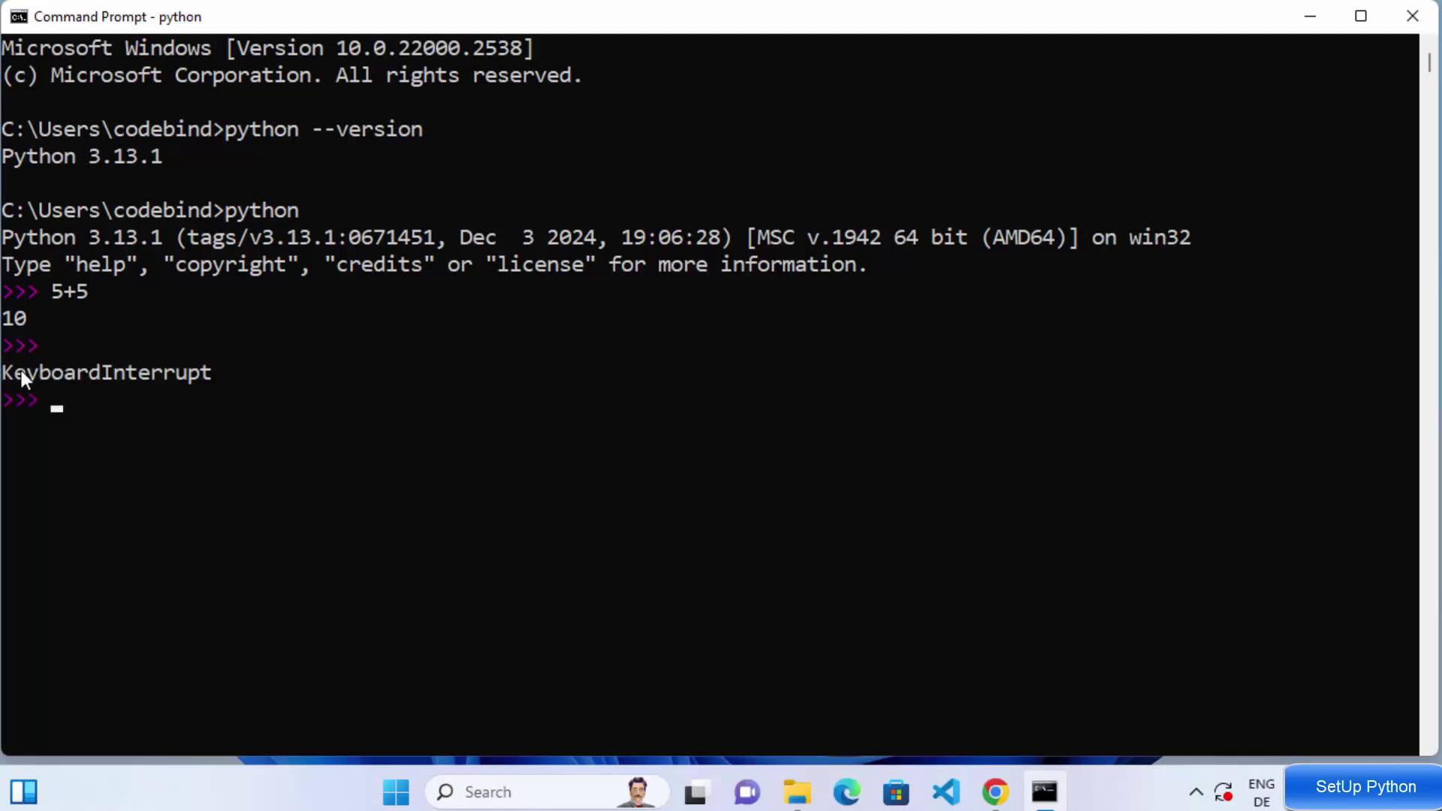
key(ctrl+c)
key(ctrl+c)
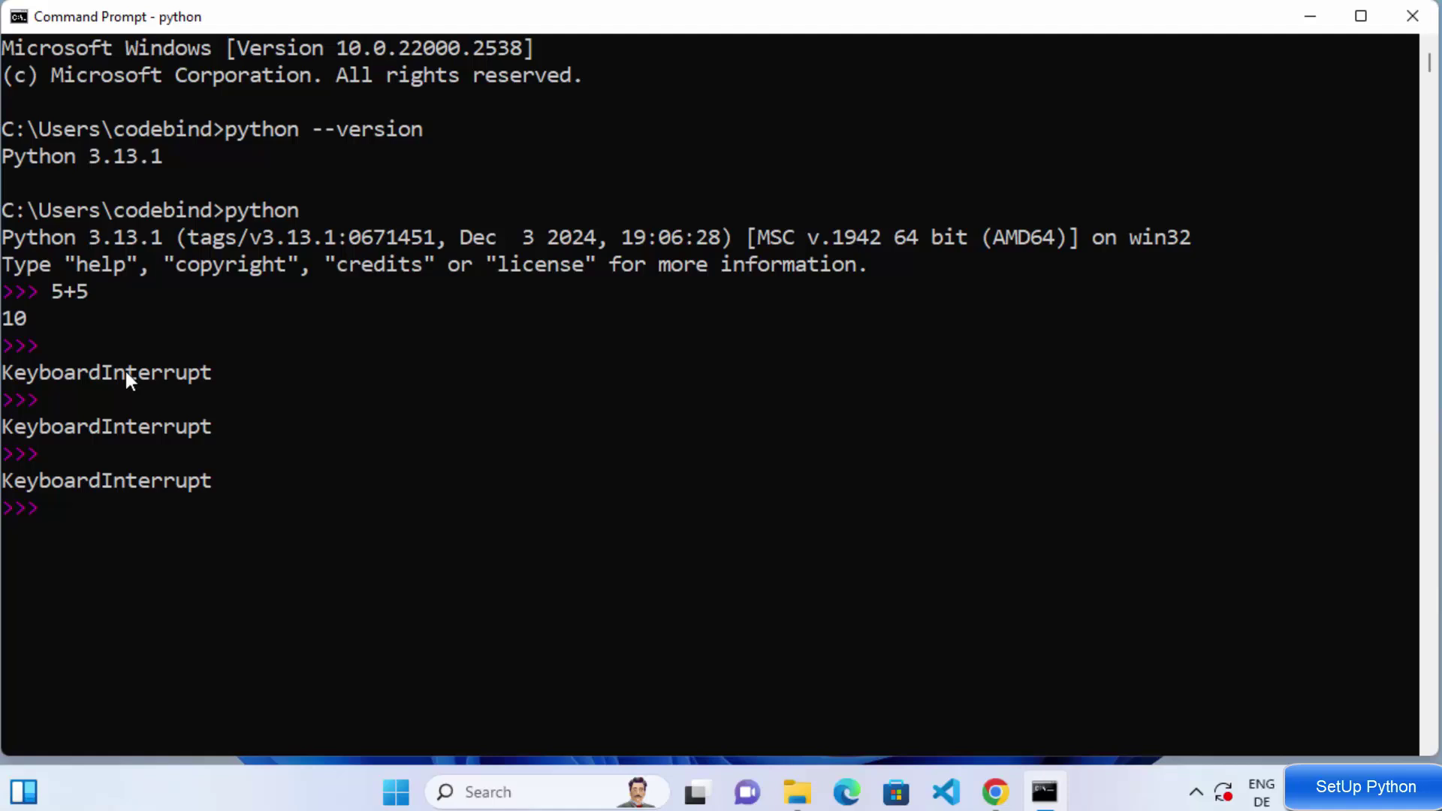
Step: Exit the Python interpreter with quit() to return to the Command Prompt command line
text(quit())
key(Return)
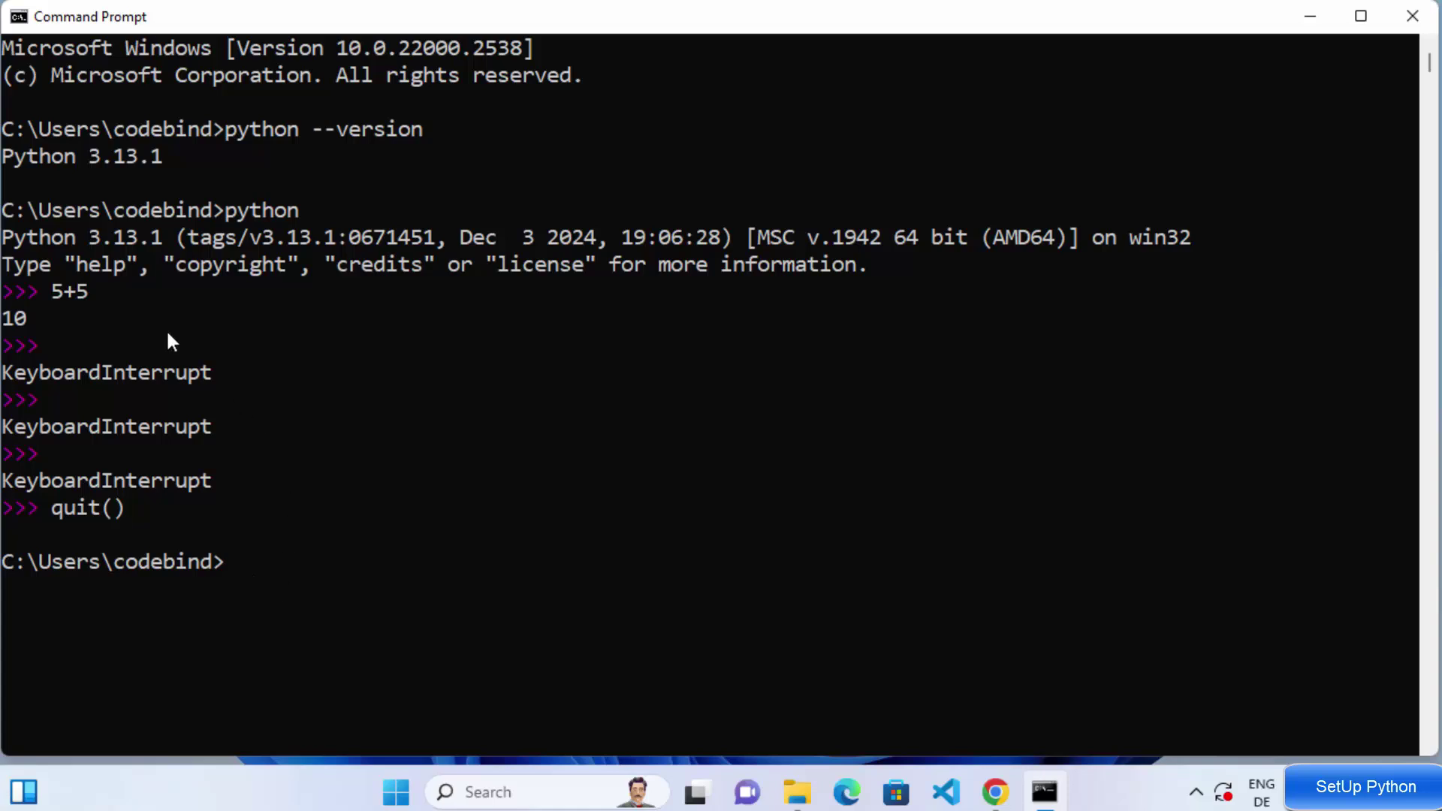
click(290, 344)
click(503, 453)
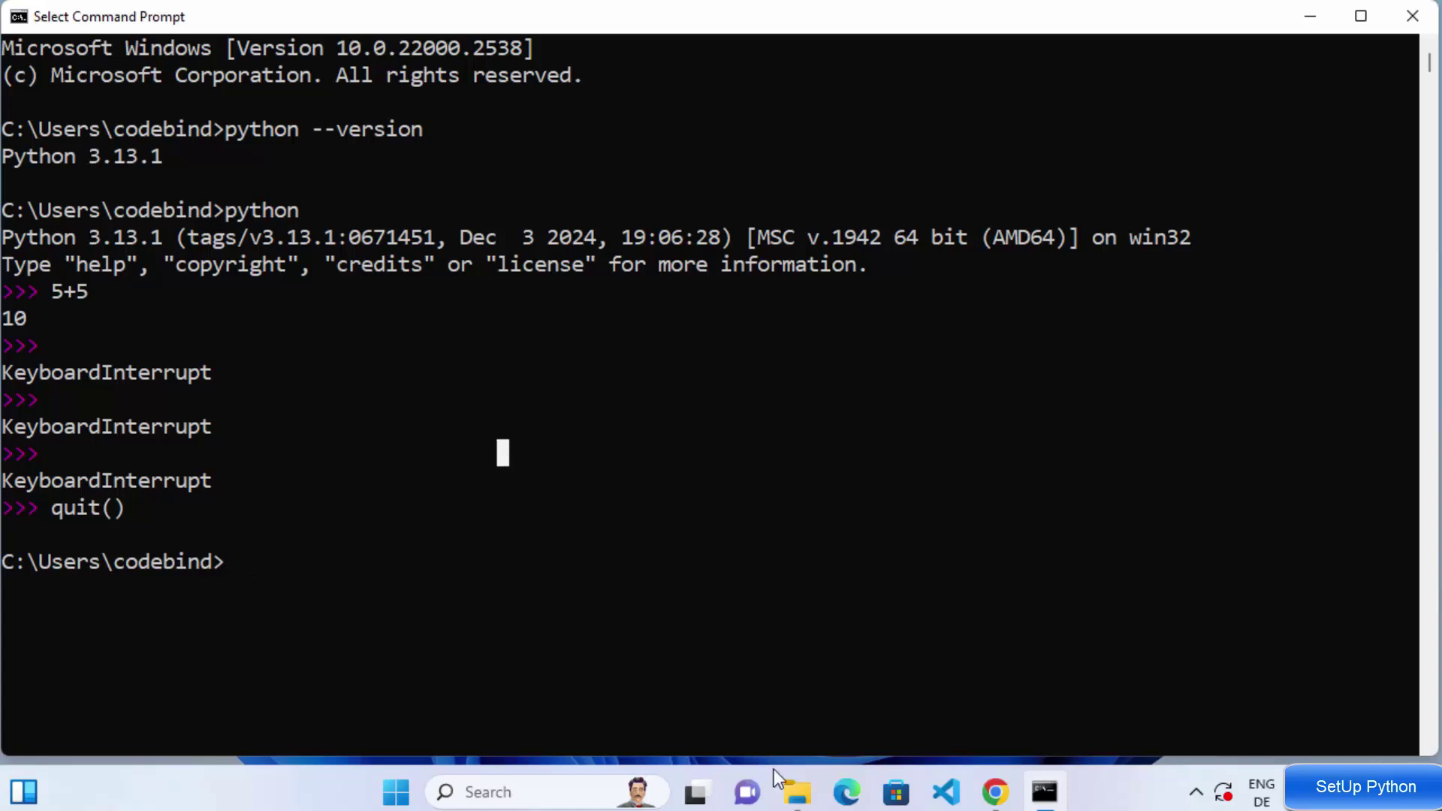
Step: Switch to File Explorer and copy the full path of the Documents\test folder that contains test.py
click(796, 791)
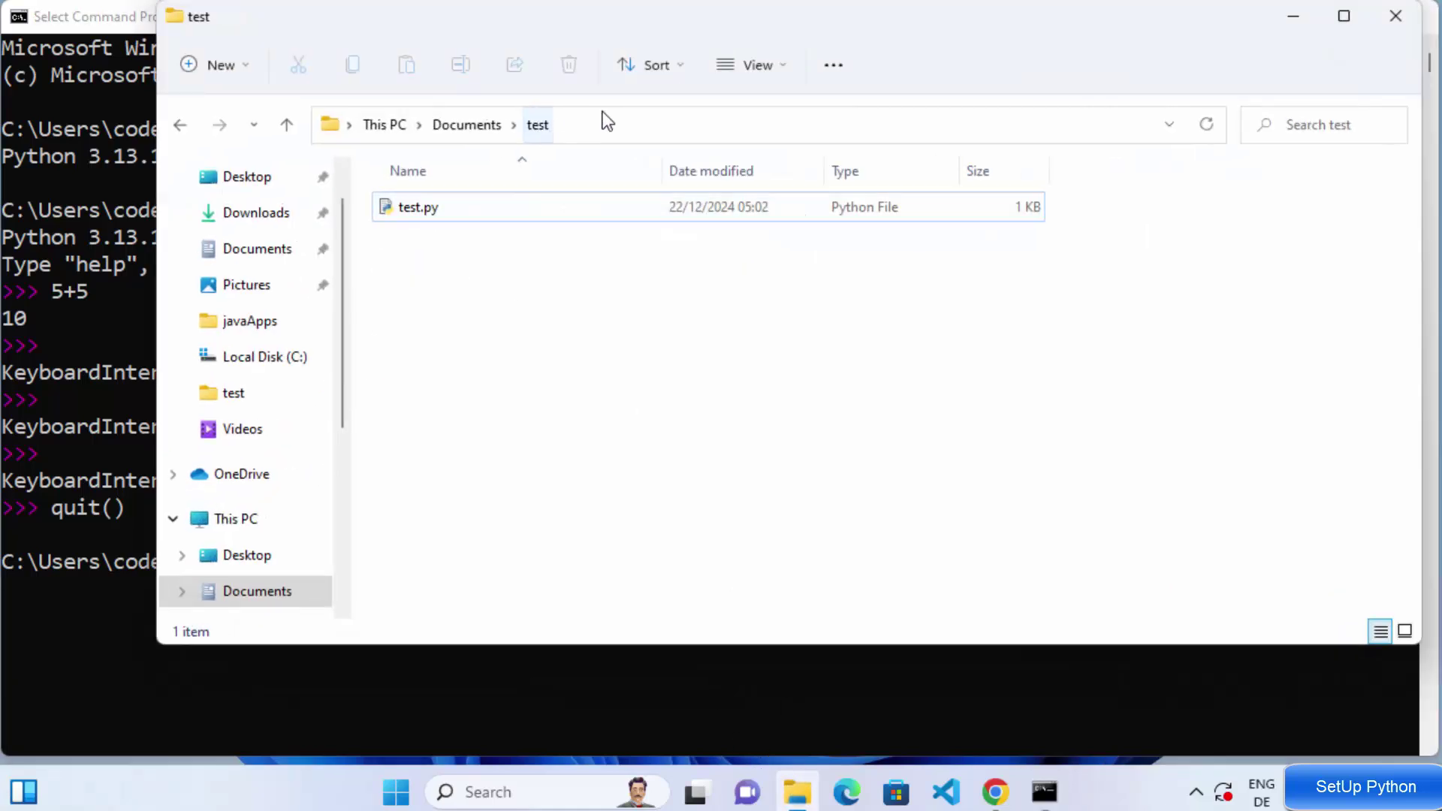
click(622, 132)
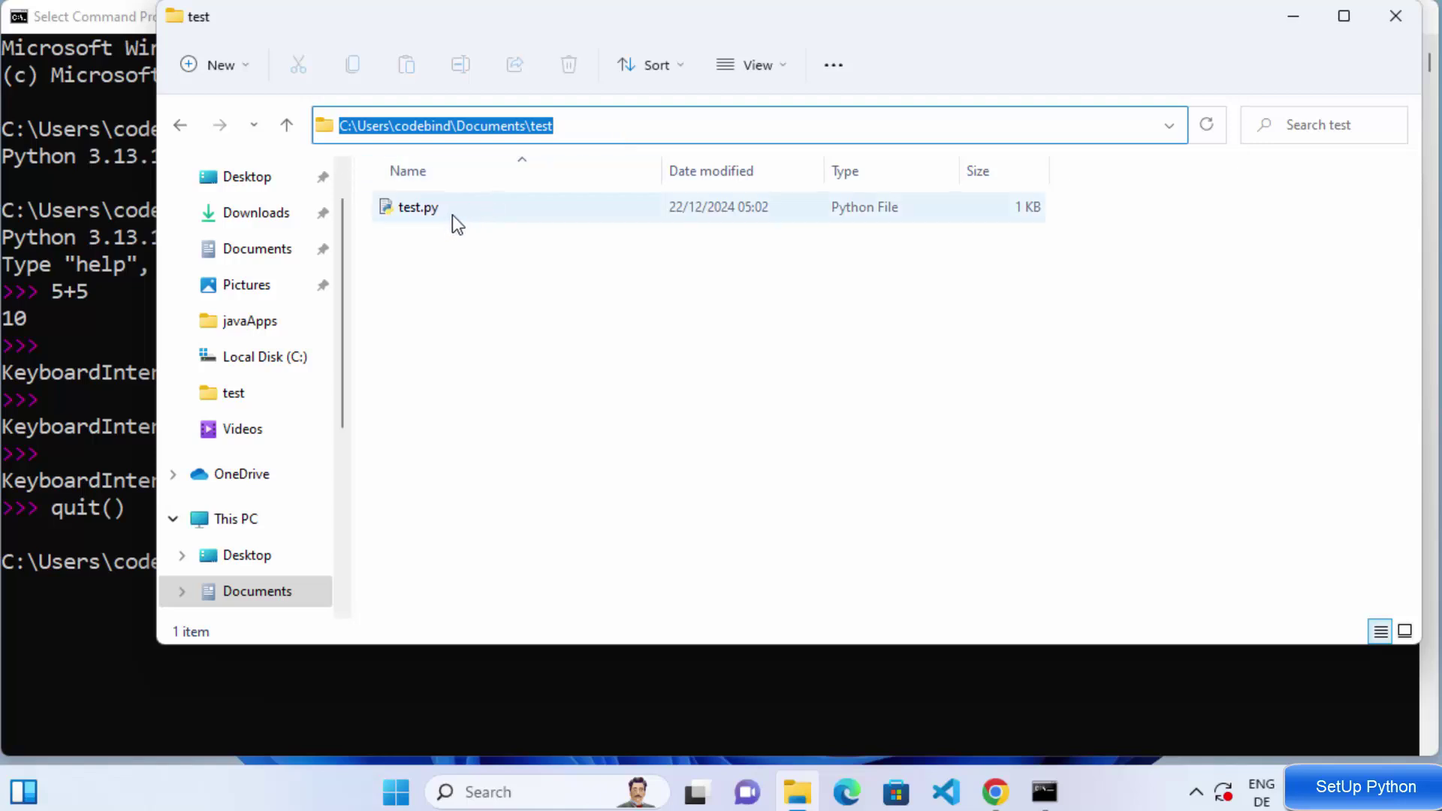
triple_click(585, 124)
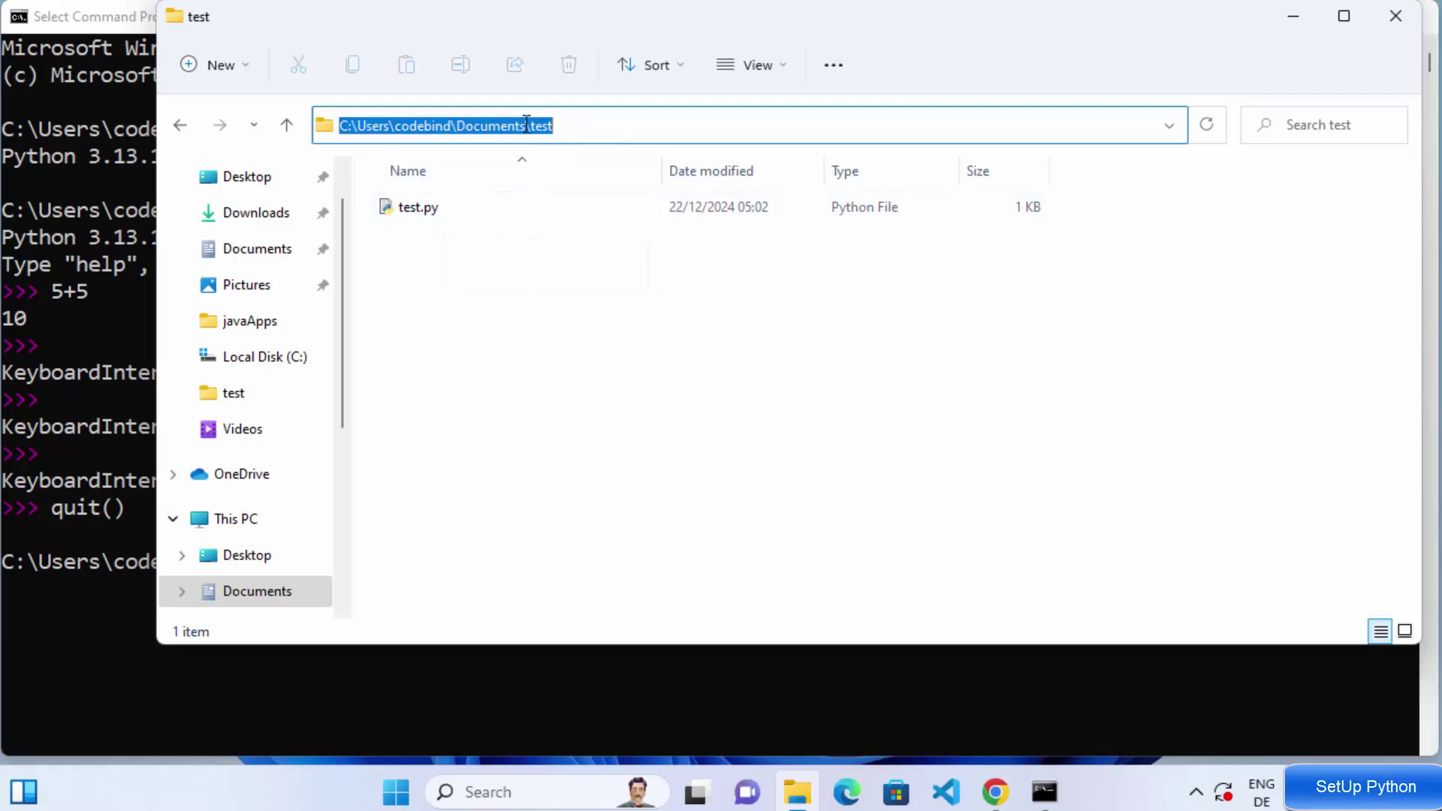
click(102, 105)
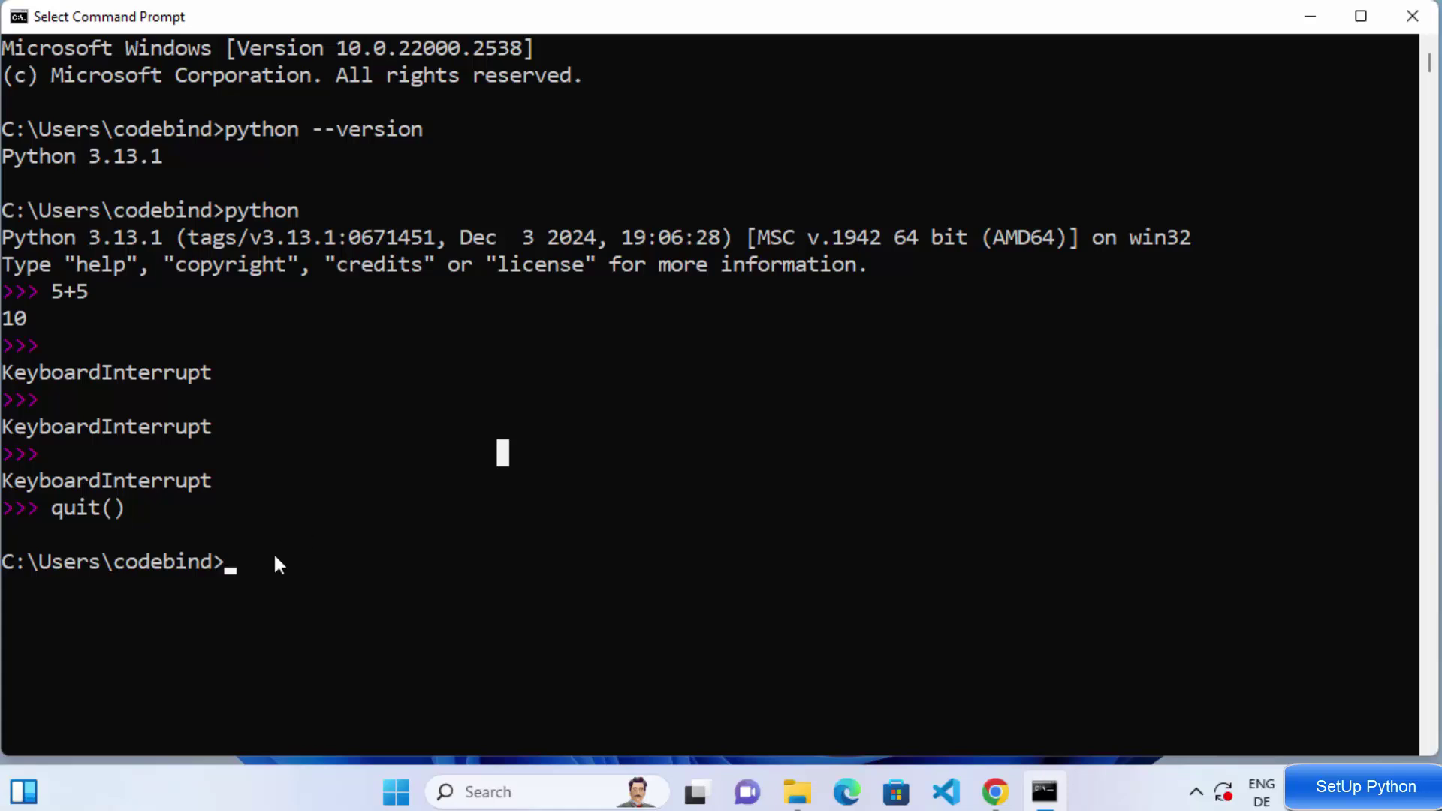
click(797, 792)
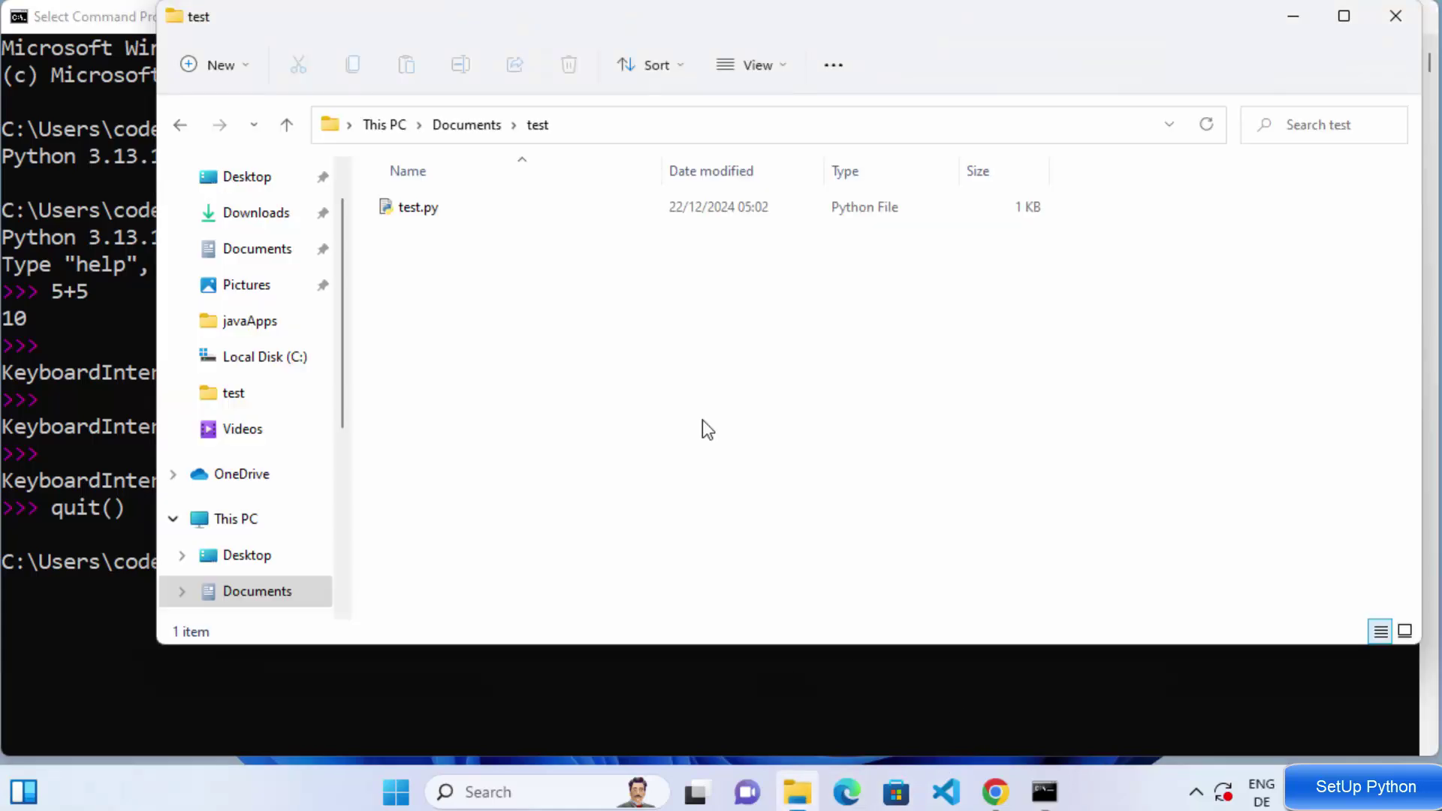
click(651, 127)
key(ctrl+c)
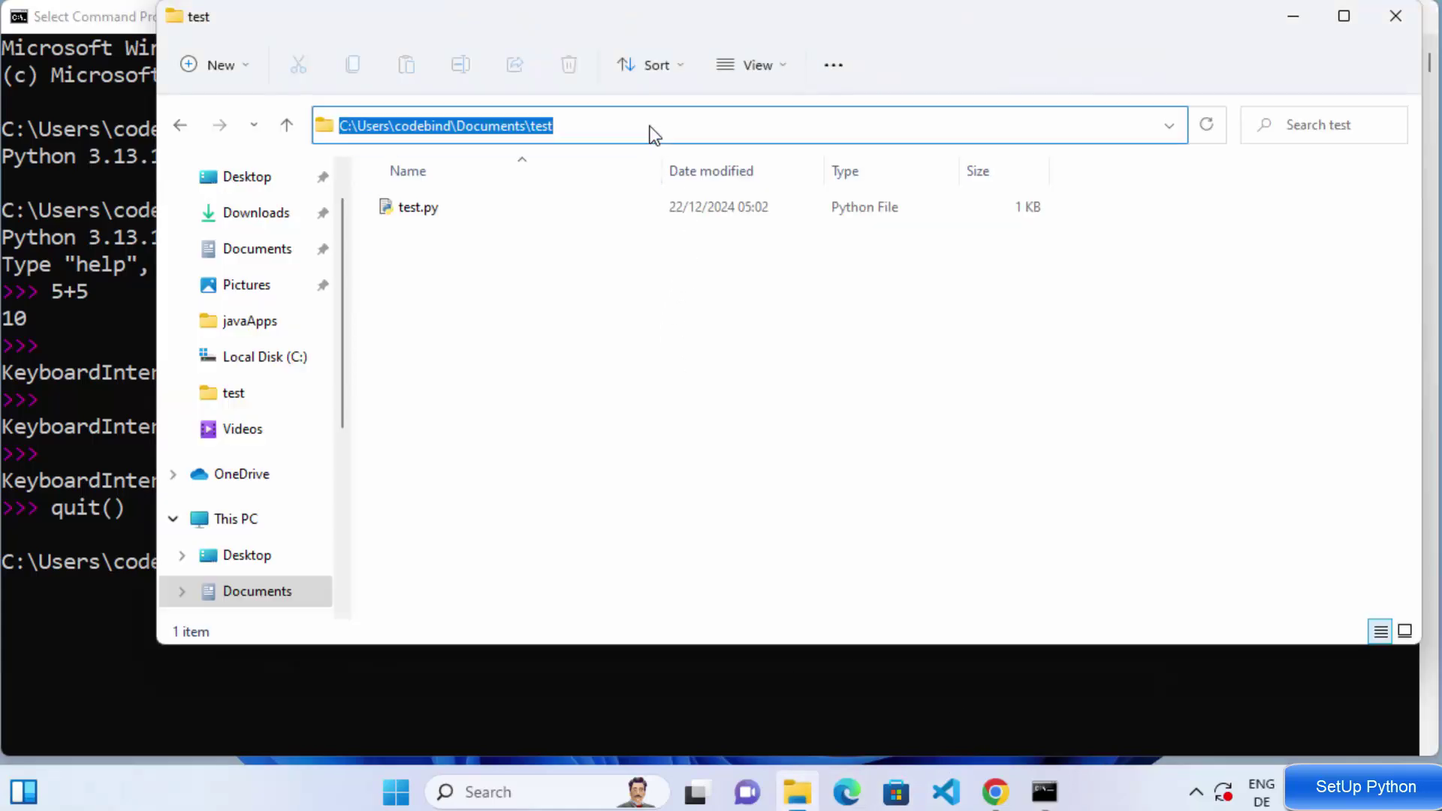
Step: Back in Command Prompt, change the directory to C:\Users\codebind\Documents\test using cd with the copied path
click(113, 537)
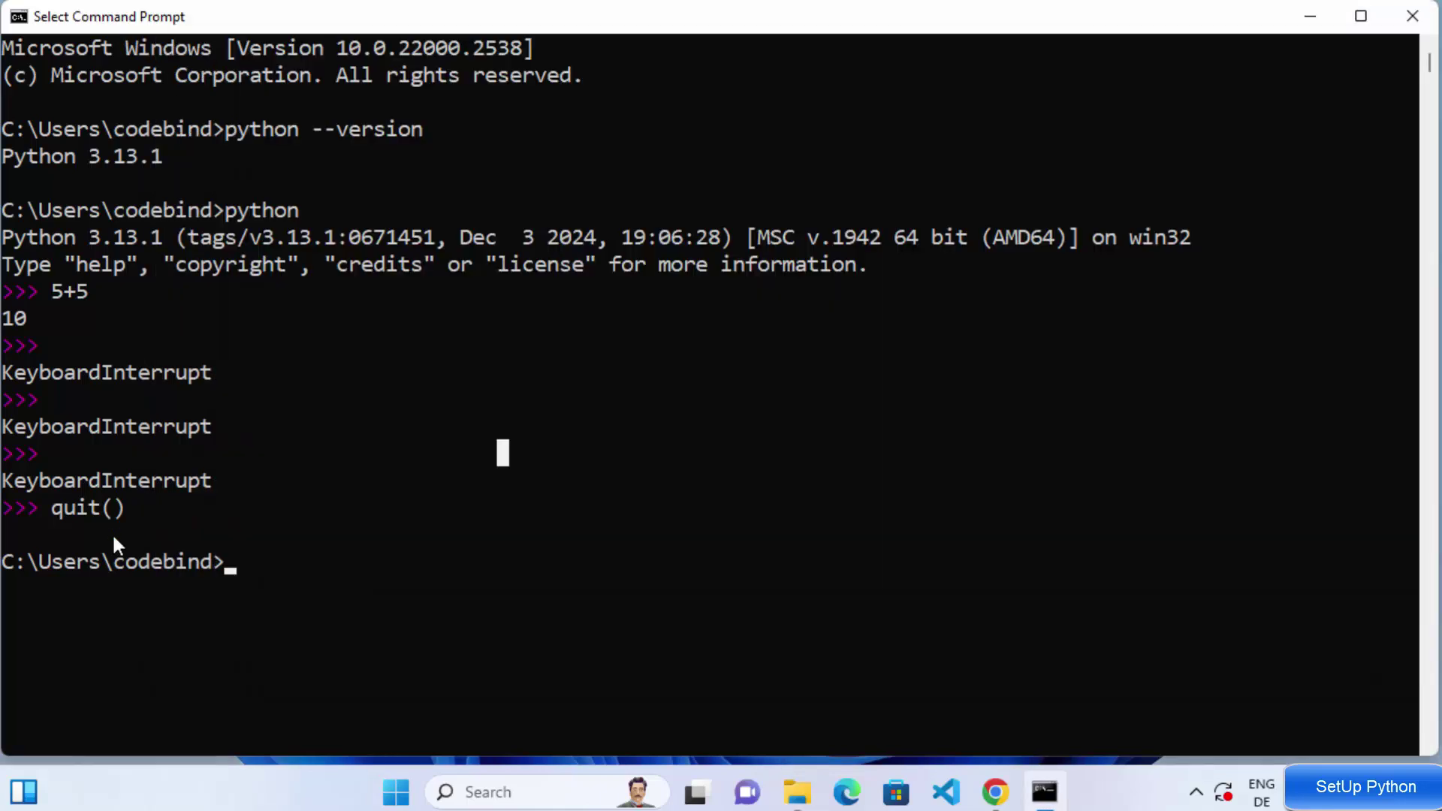
text(cd)
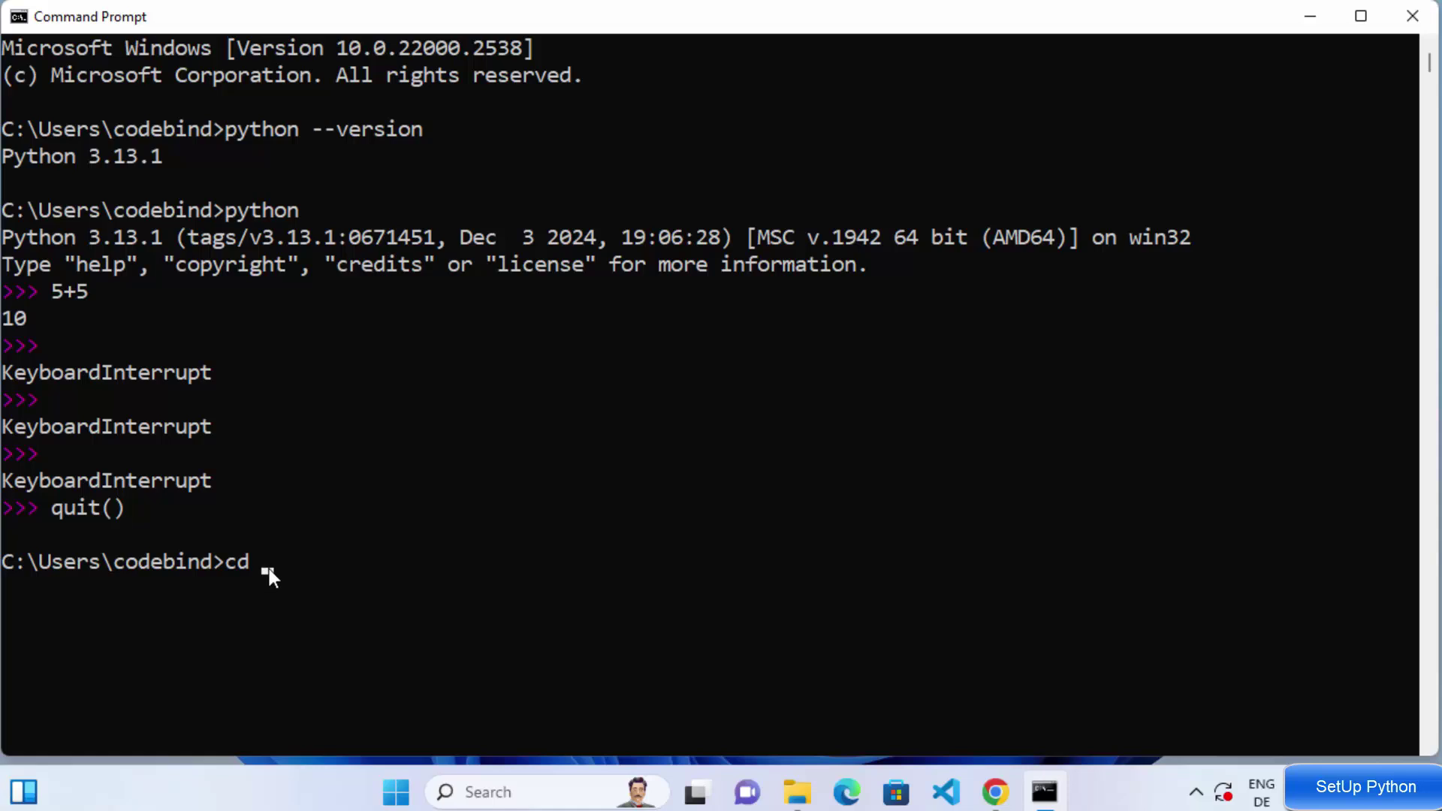
key(ctrl+v)
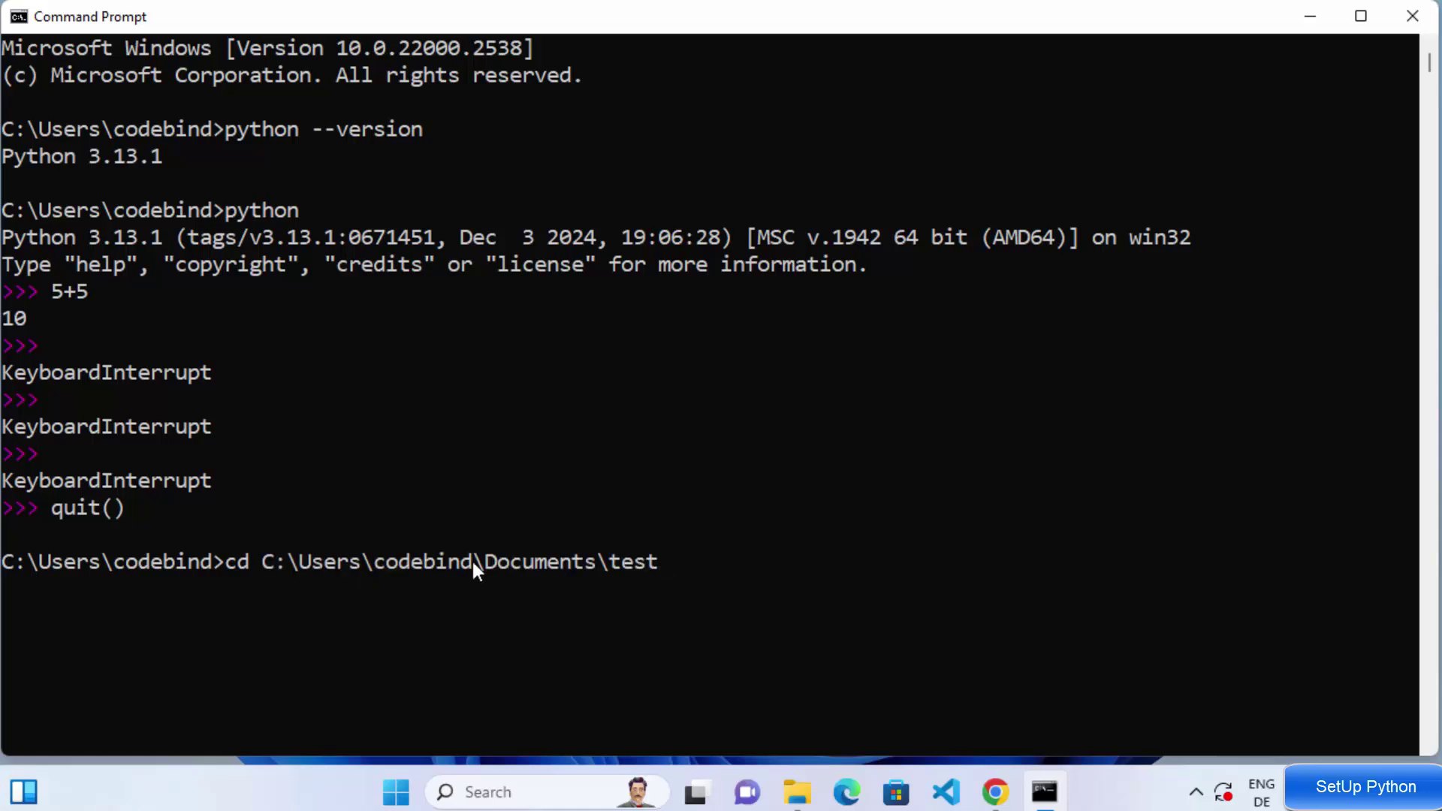
key(Return)
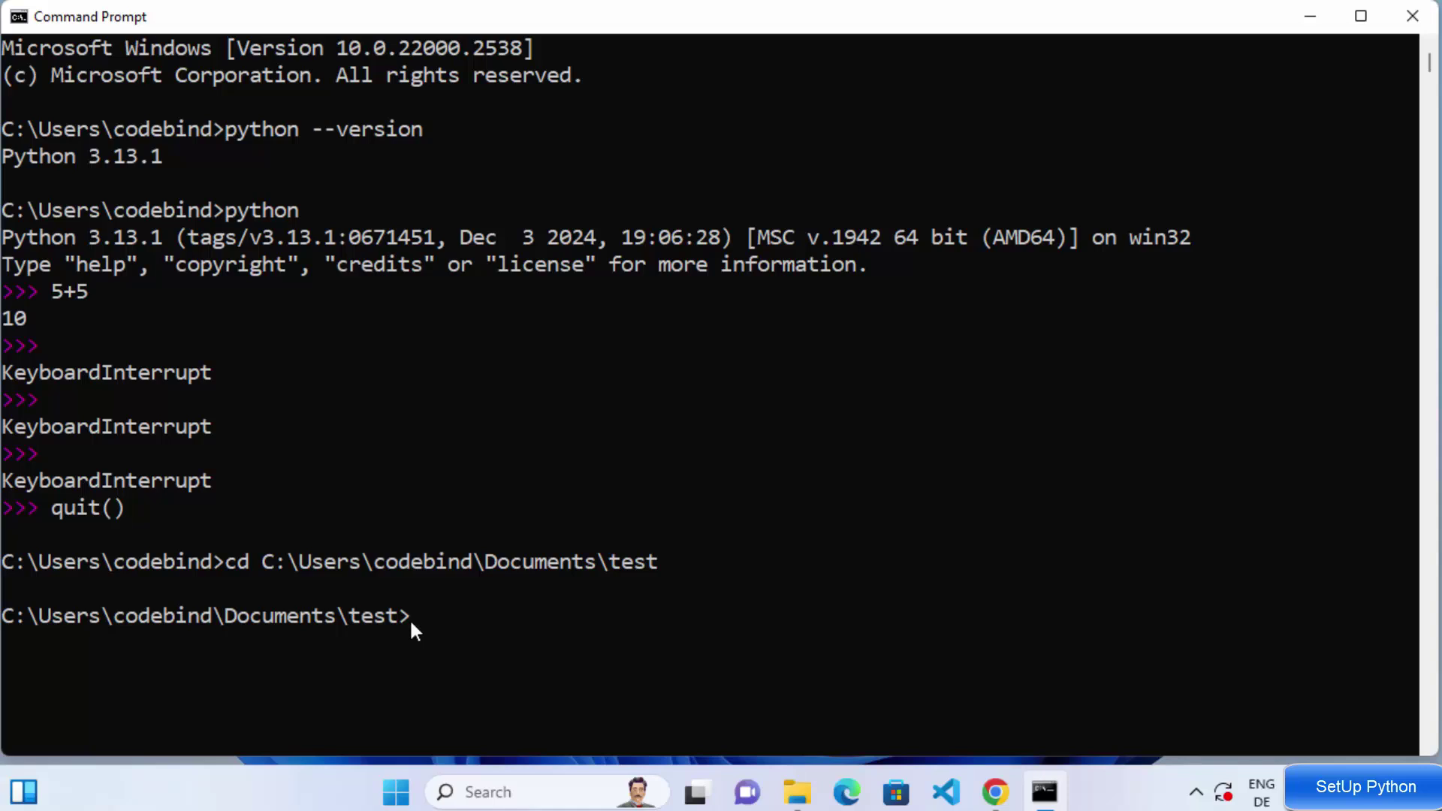
Step: Run the script with python test.py and highlight its output line
text(python test.py)
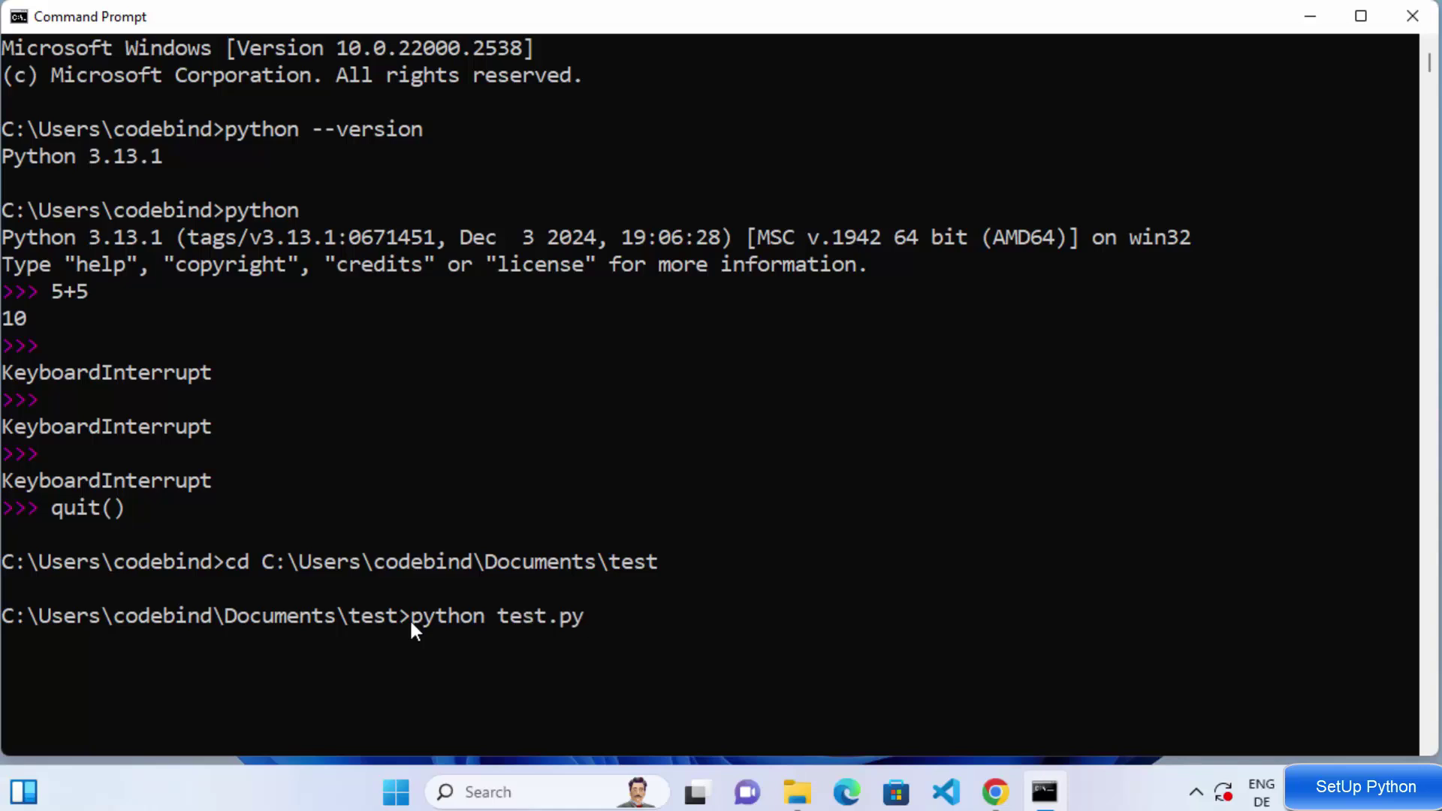
key(Return)
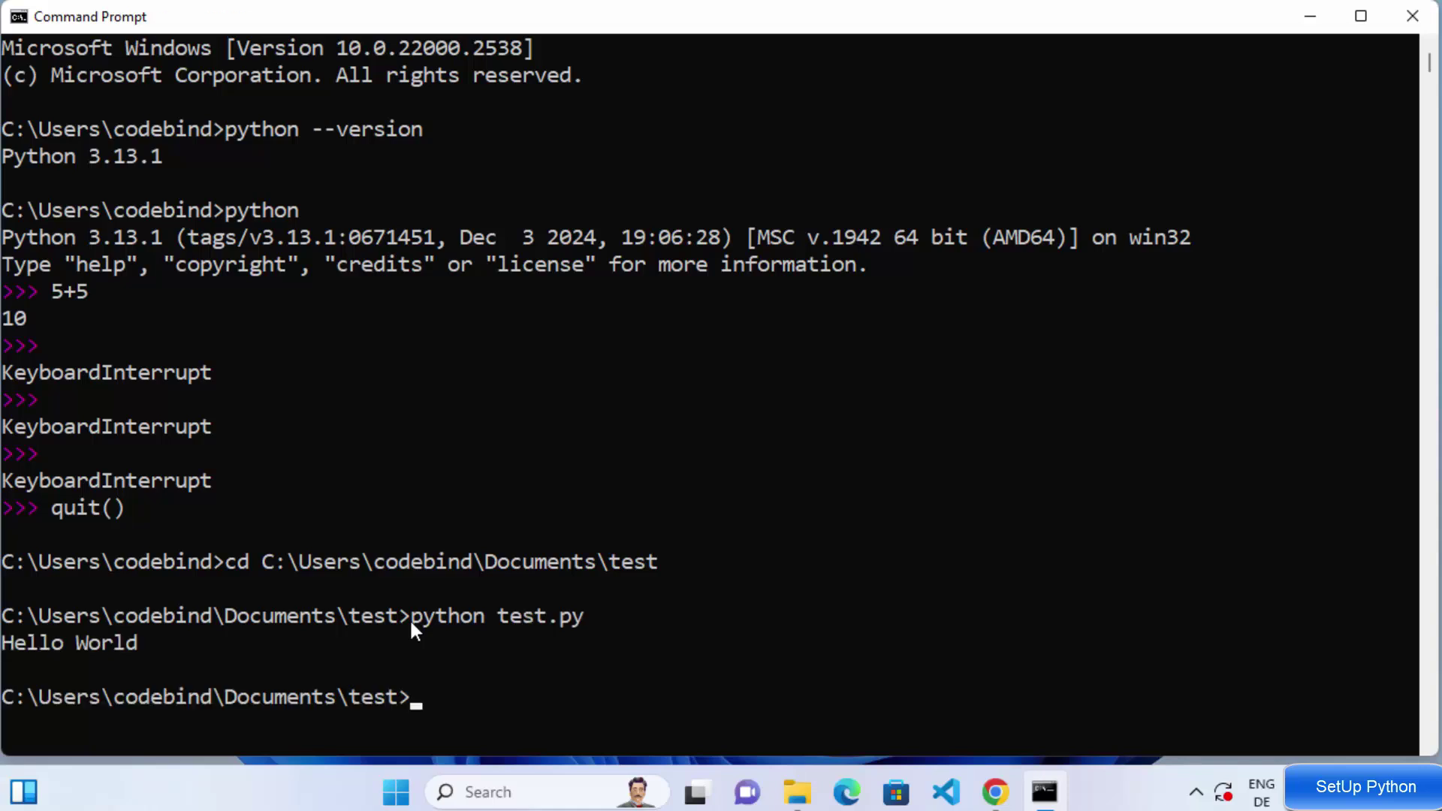
click(132, 638)
drag(39, 644, 5, 643)
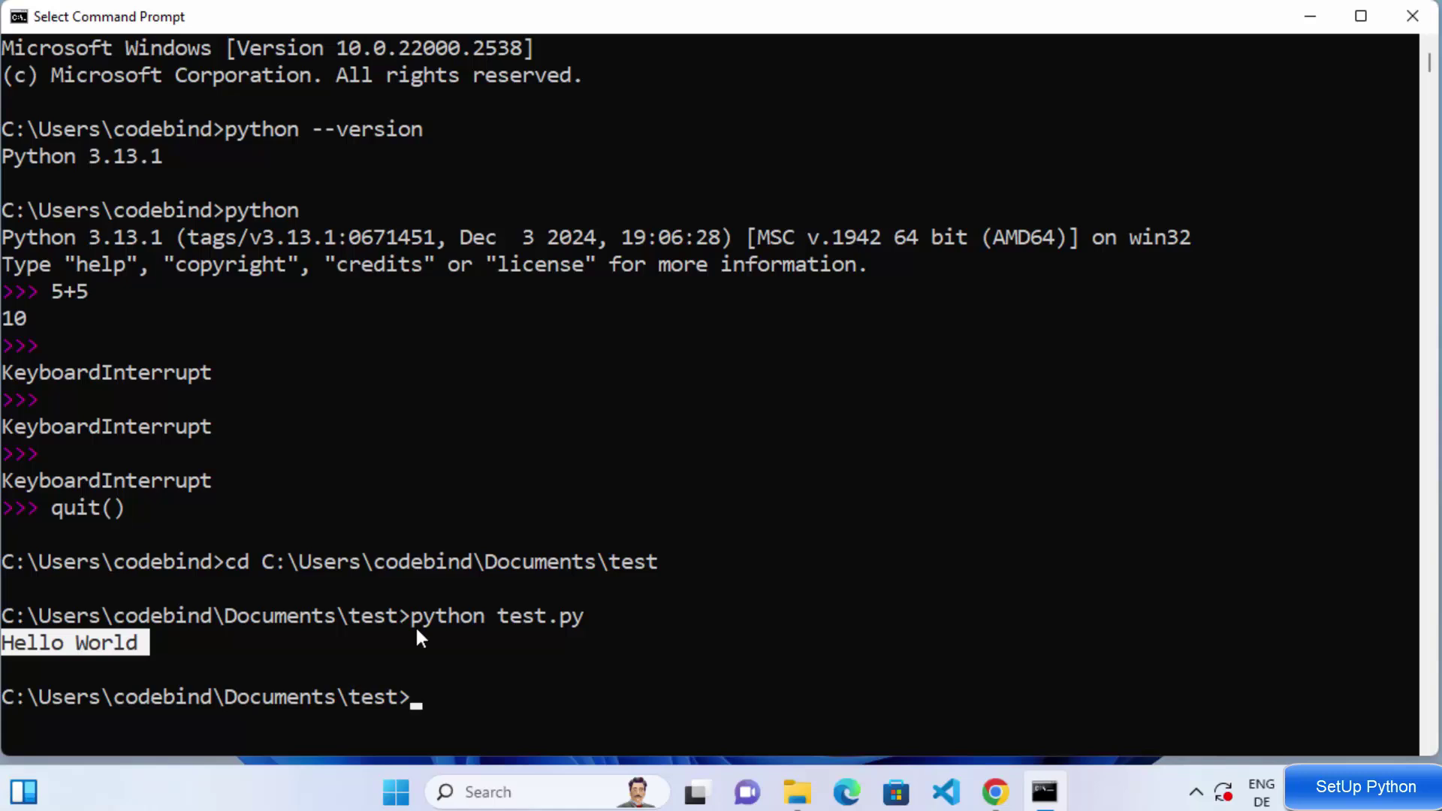
click(600, 617)
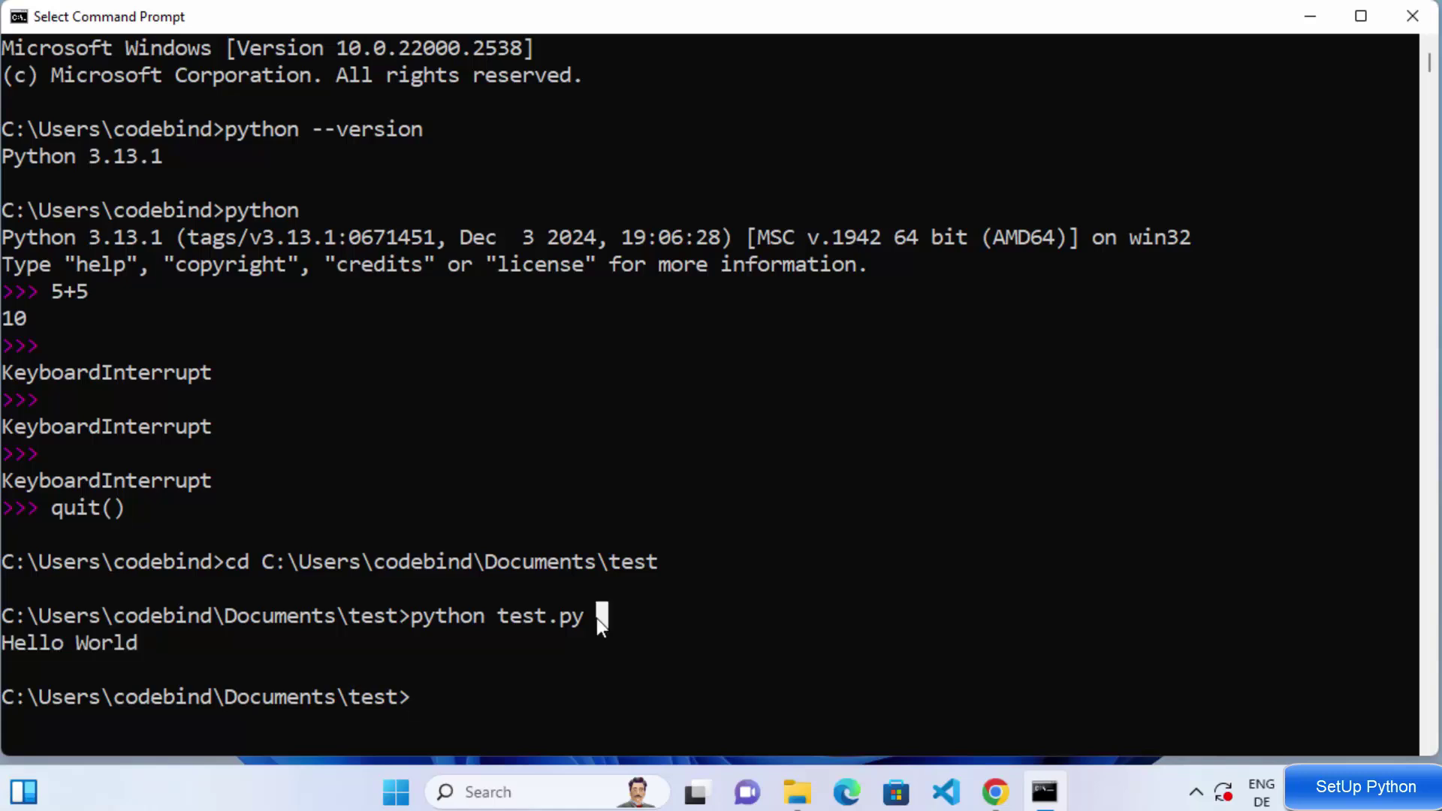